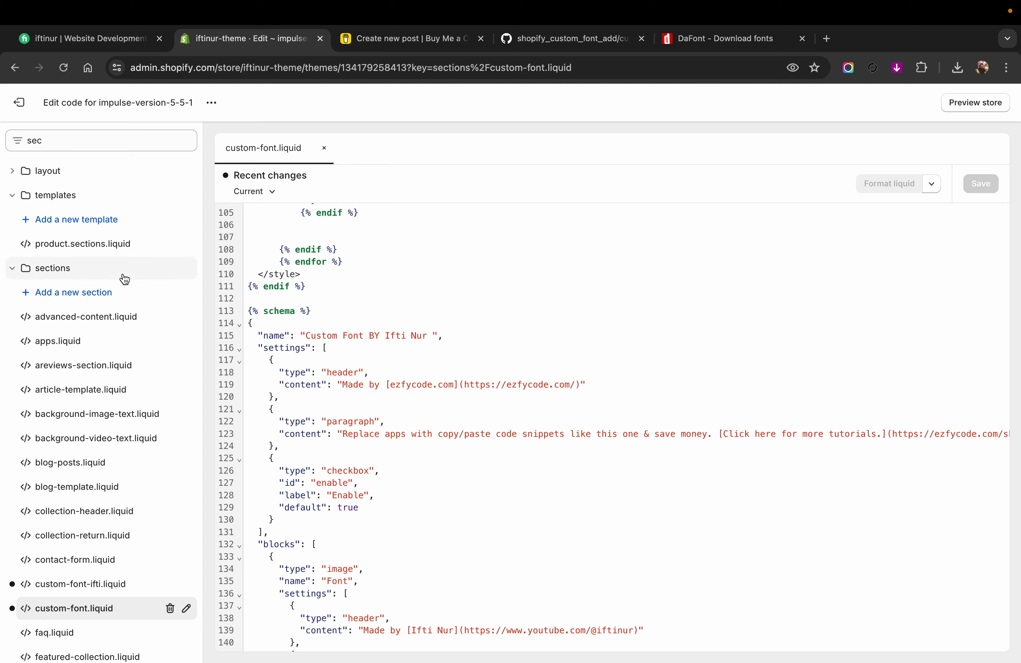
Step: Clear the file filter and open theme.liquid from the layout folder at its body section tags
{"action": "left_click_drag", "start_coordinate": [148, 139], "coordinate": [25, 141]}
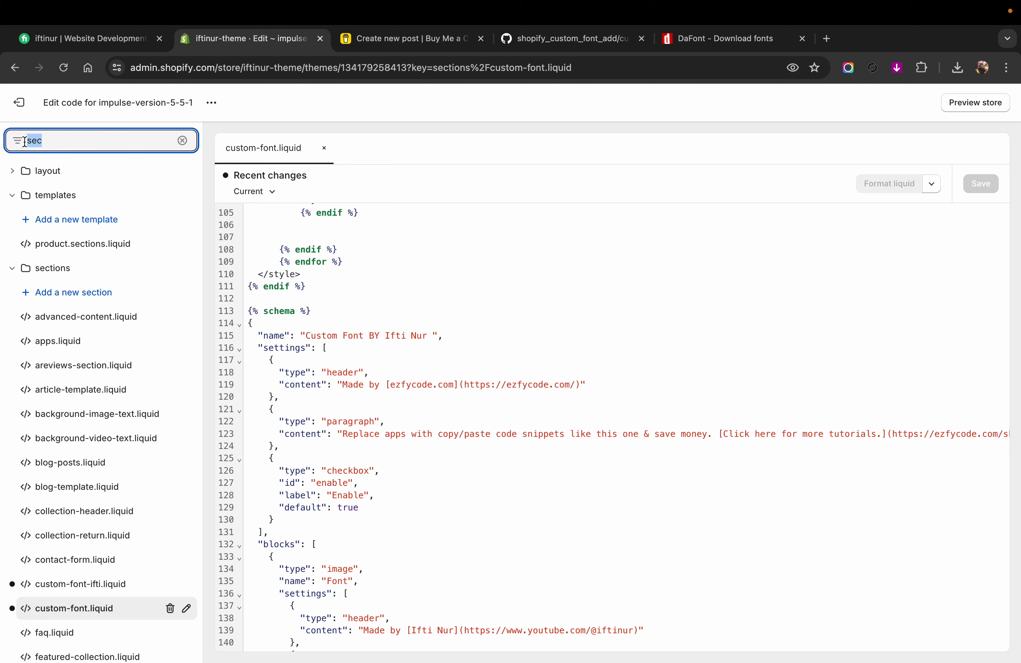
{"action": "key", "text": "BackSpace"}
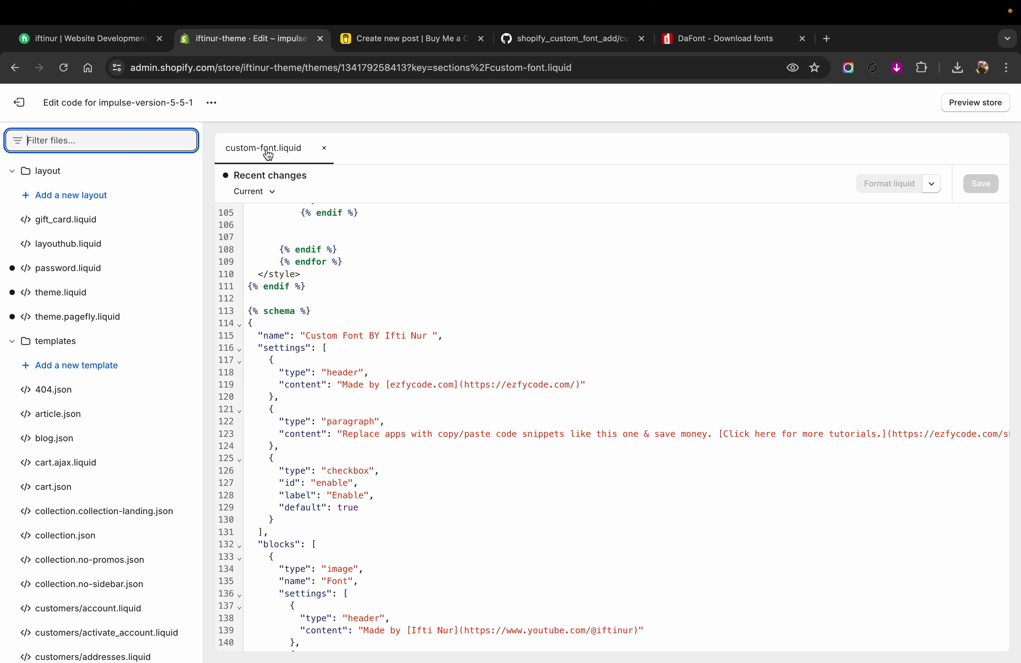
{"action": "left_click", "coordinate": [94, 295]}
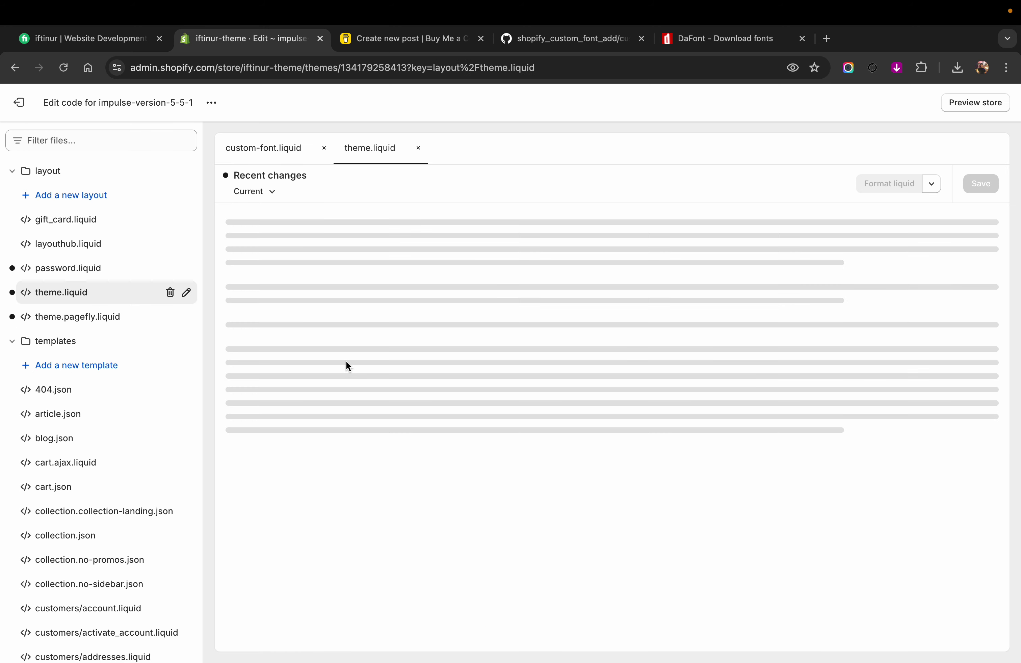
{"action": "scroll", "coordinate": [346, 361], "scroll_direction": "down", "scroll_amount": 10}
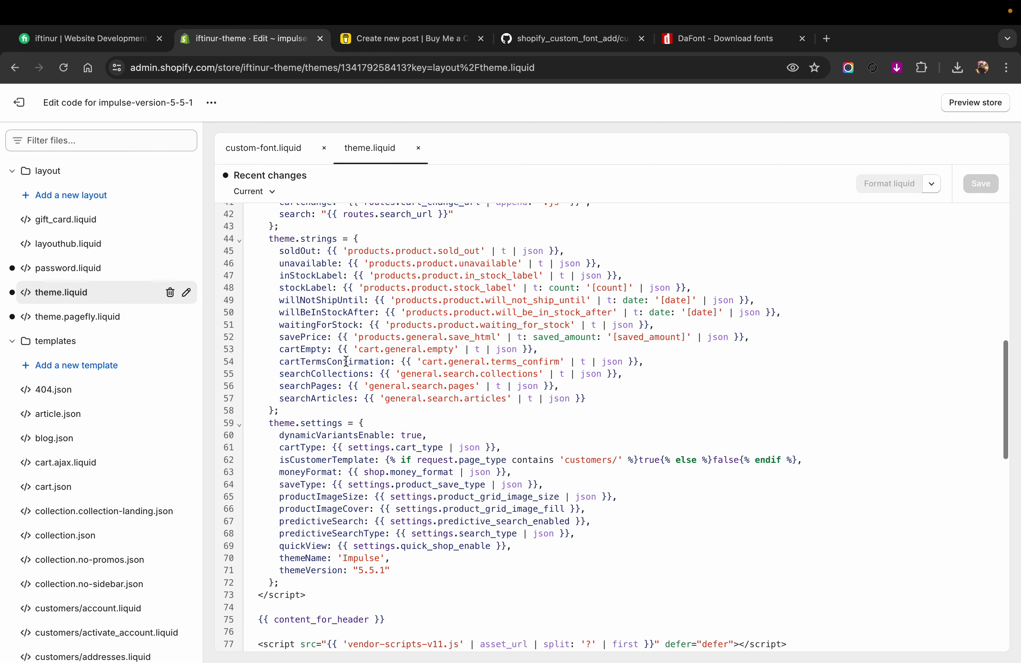
{"action": "scroll", "coordinate": [346, 361], "scroll_direction": "down", "scroll_amount": 12}
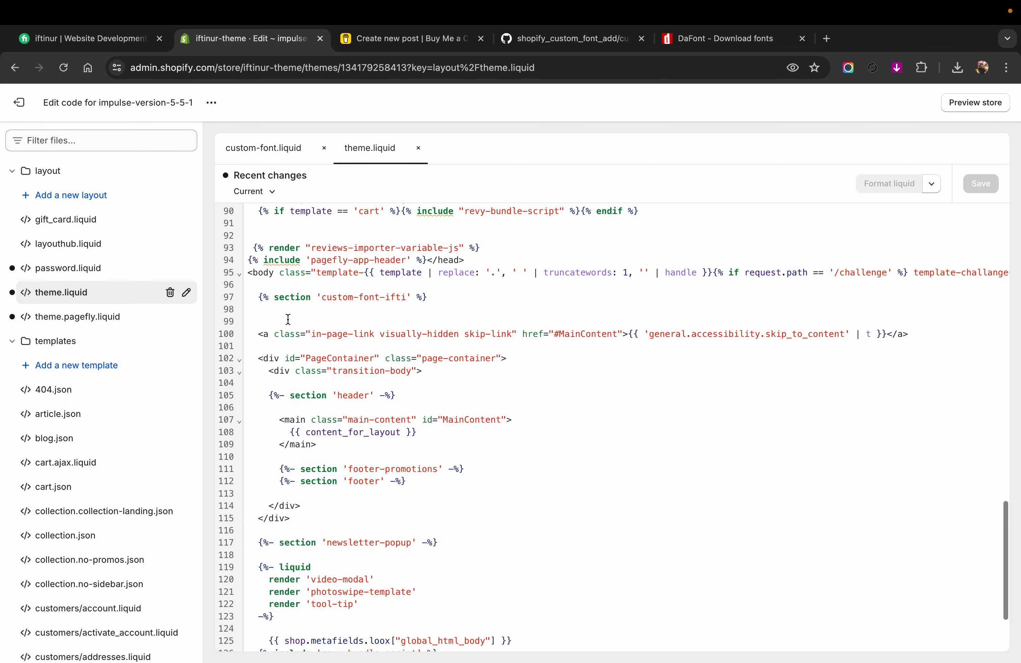
Step: Change the section reference just below the opening body tag to 'custom-font'
{"action": "left_click_drag", "start_coordinate": [257, 297], "coordinate": [450, 303]}
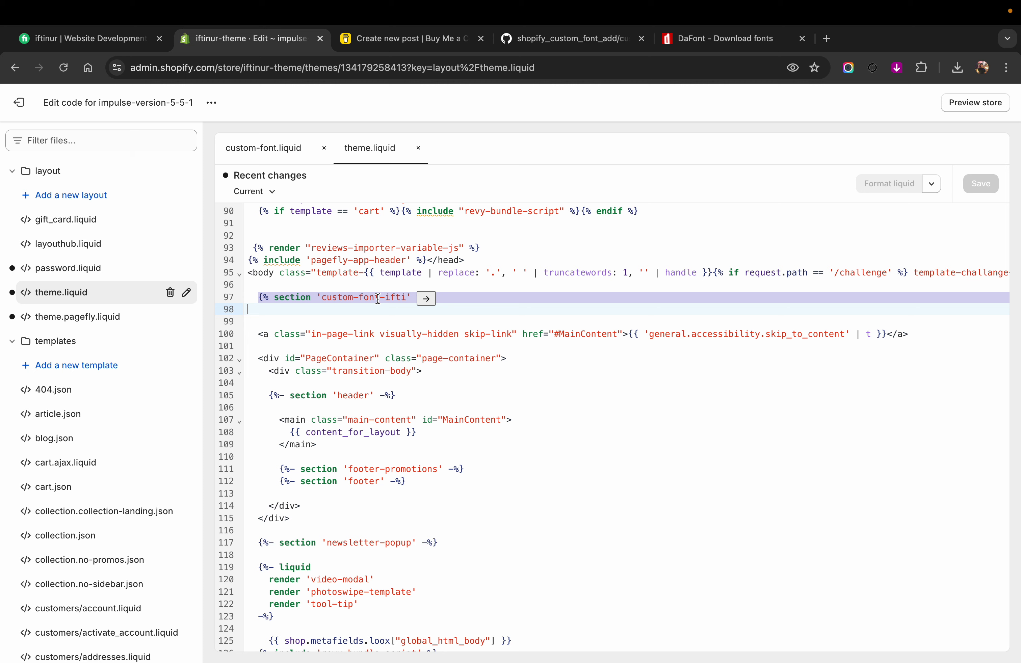
{"action": "left_click", "coordinate": [408, 300]}
{"action": "key", "text": "BackSpace"}
{"action": "key", "text": "BackSpace"}
{"action": "key", "text": "BackSpace"}
{"action": "key", "text": "BackSpace"}
{"action": "key", "text": "BackSpace"}
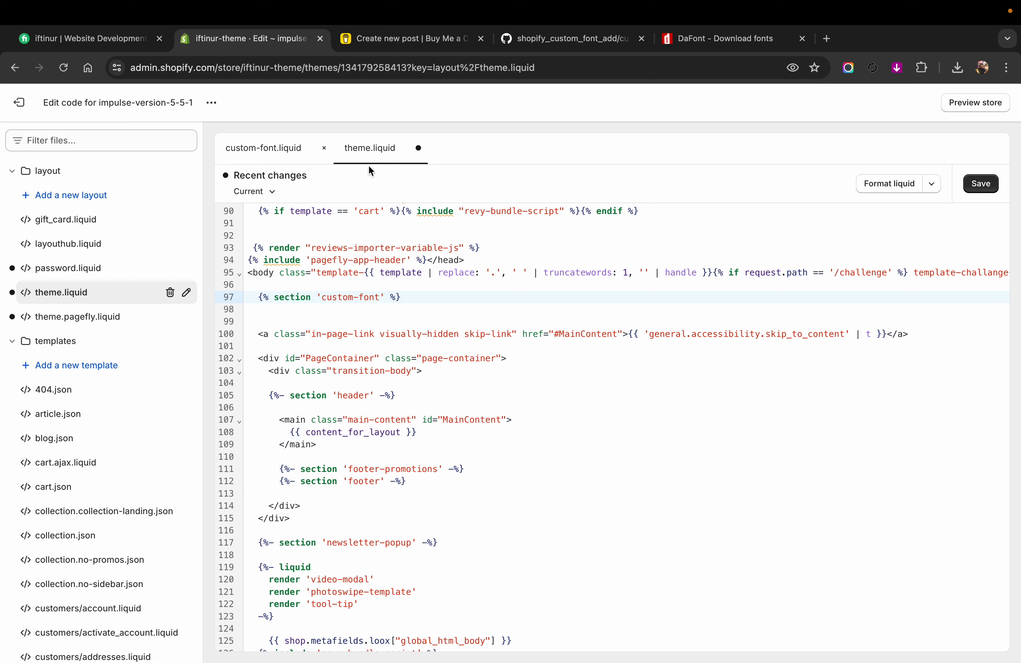
Step: Check the section reference against the custom-font.liquid file and save theme.liquid
{"action": "left_click", "coordinate": [274, 149]}
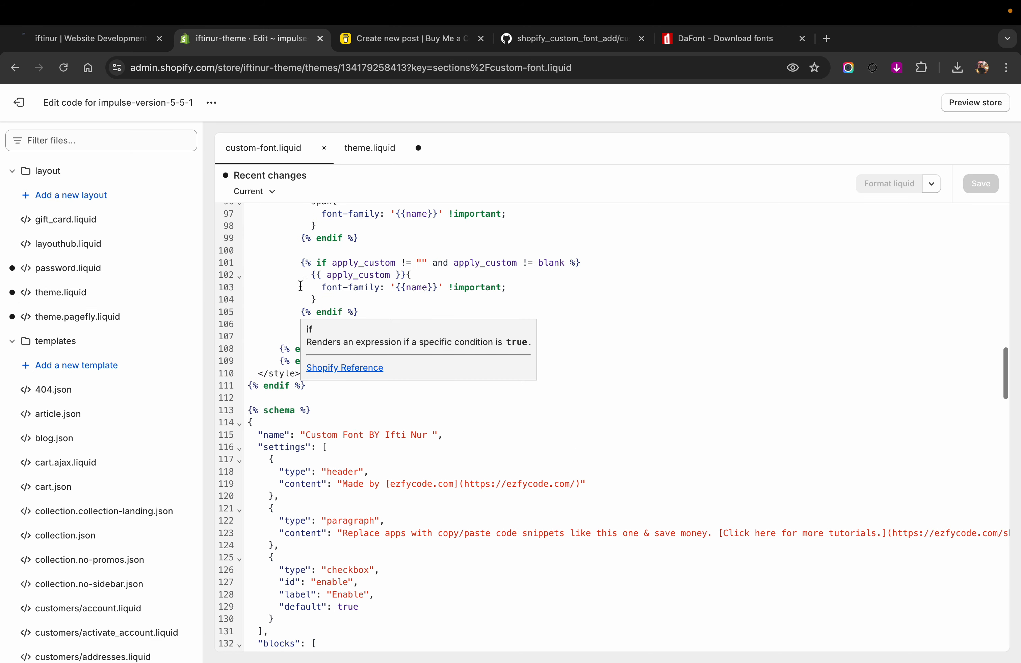
{"action": "left_click", "coordinate": [359, 148]}
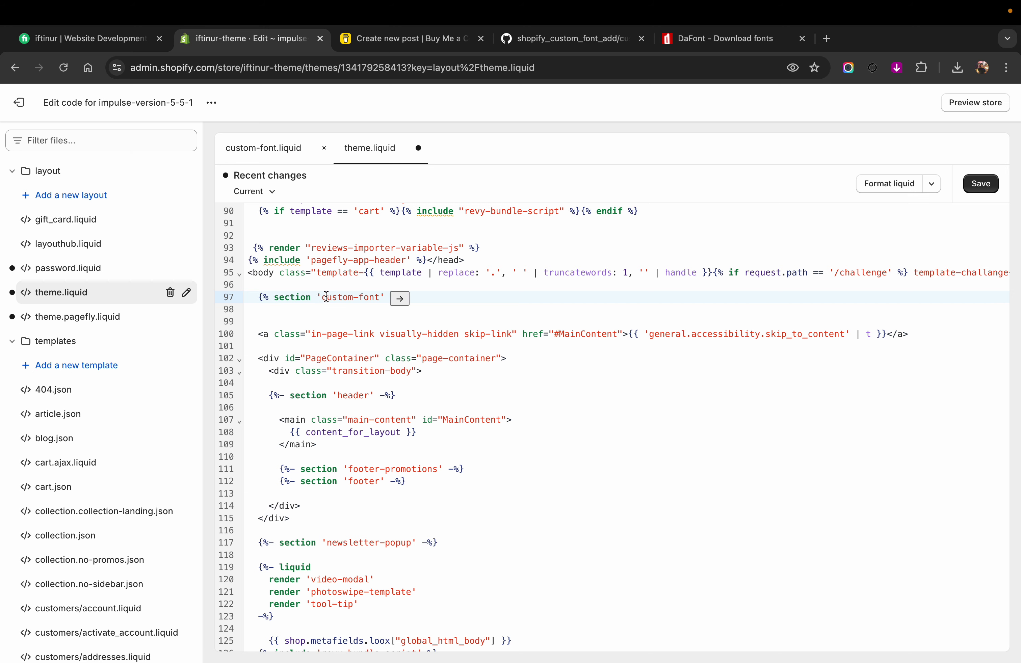
{"action": "left_click", "coordinate": [280, 149]}
{"action": "left_click", "coordinate": [362, 148]}
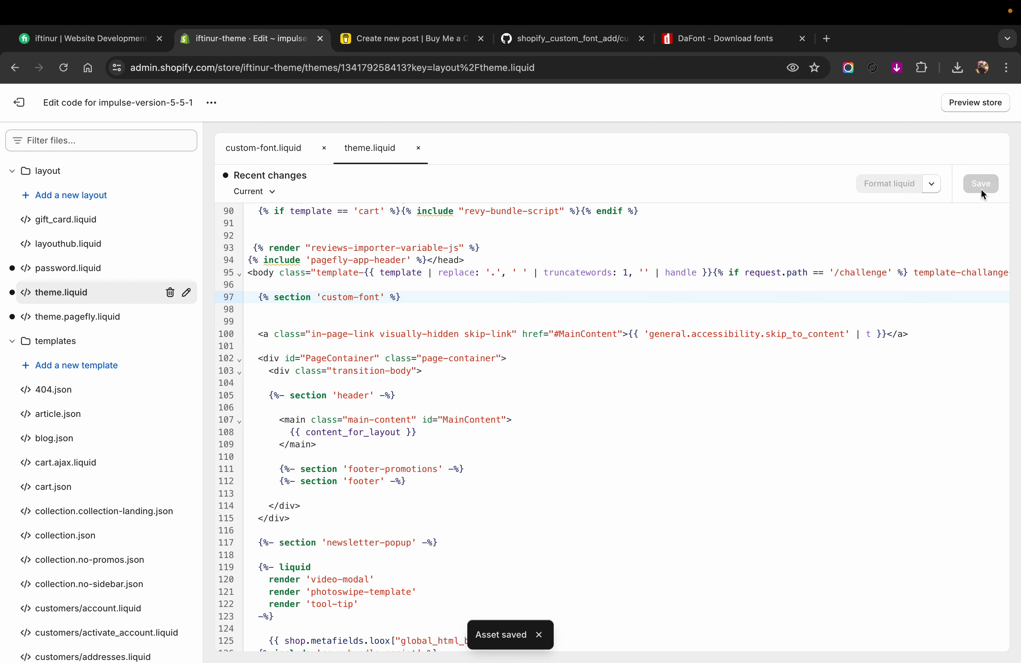
Step: Open the theme customizer for impulse-version-5-5-1 in its own browser tab
{"action": "left_click", "coordinate": [217, 105]}
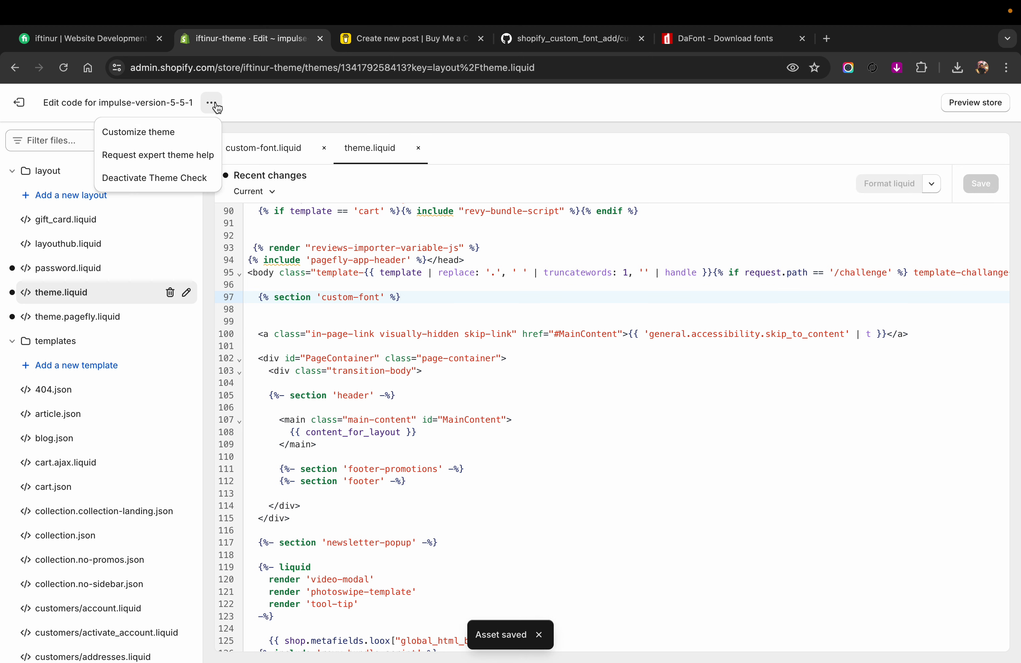
{"action": "left_click", "coordinate": [176, 142]}
{"action": "left_click", "coordinate": [377, 38]}
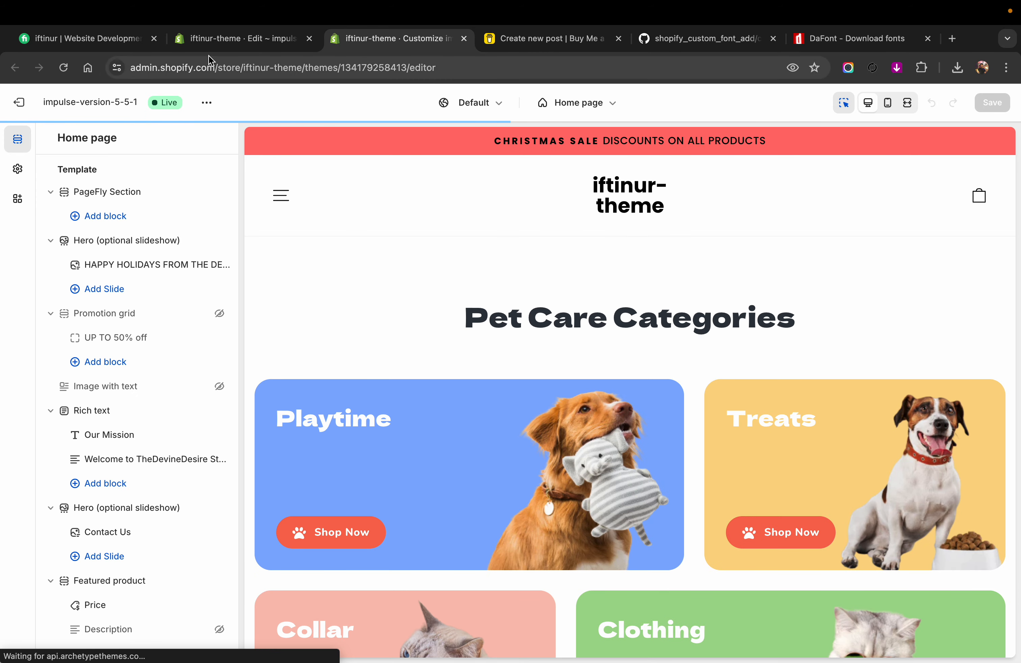
Step: Examine how the 'header' and 'custom-font' sections are referenced in the theme.liquid code
{"action": "left_click", "coordinate": [219, 42]}
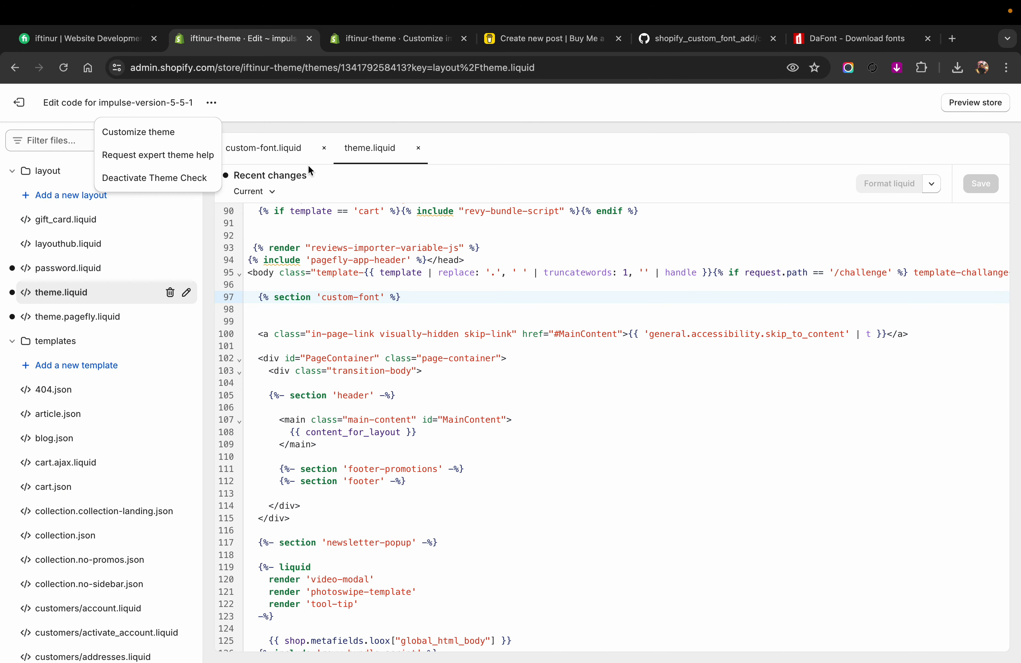
{"action": "left_click", "coordinate": [371, 160]}
{"action": "left_click_drag", "start_coordinate": [269, 400], "coordinate": [332, 396]}
{"action": "left_click", "coordinate": [367, 395]}
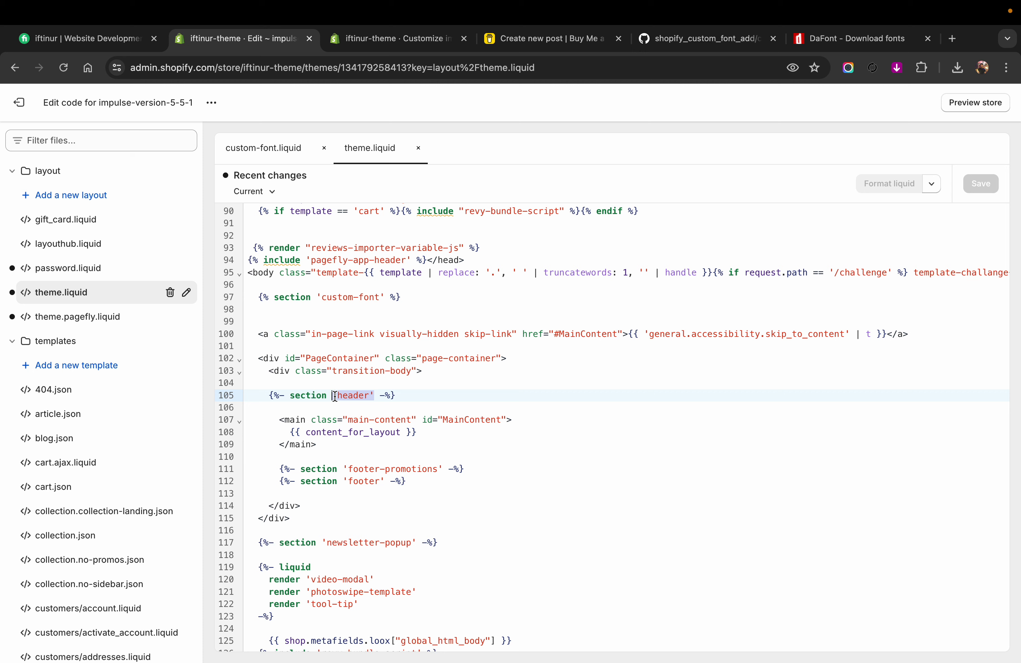
{"action": "left_click_drag", "start_coordinate": [335, 396], "coordinate": [332, 396]}
{"action": "left_click", "coordinate": [372, 395]}
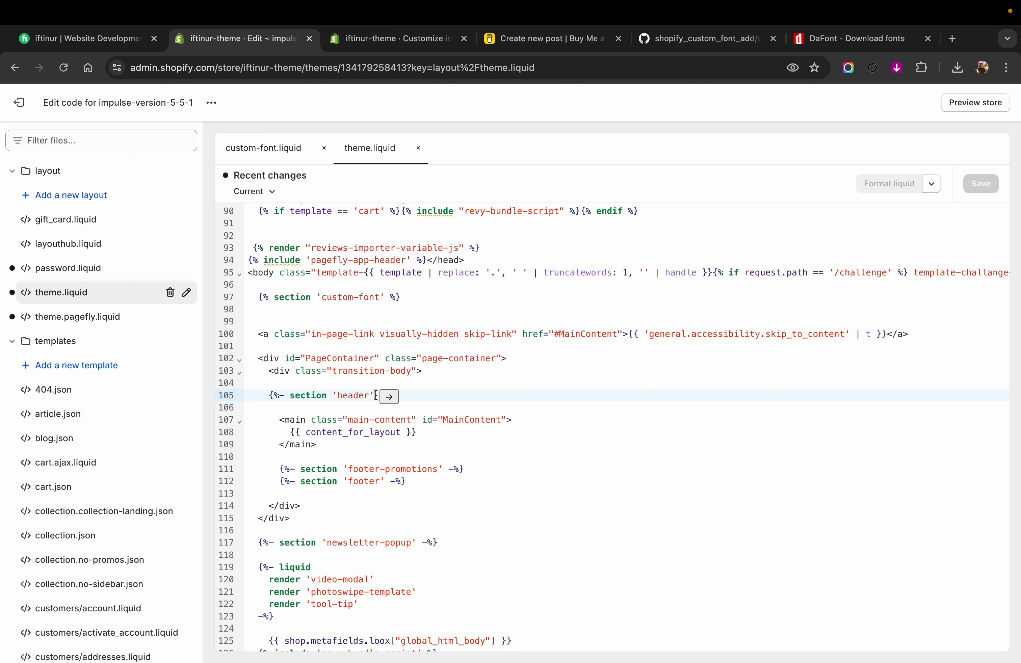
{"action": "left_click_drag", "start_coordinate": [375, 395], "coordinate": [321, 393]}
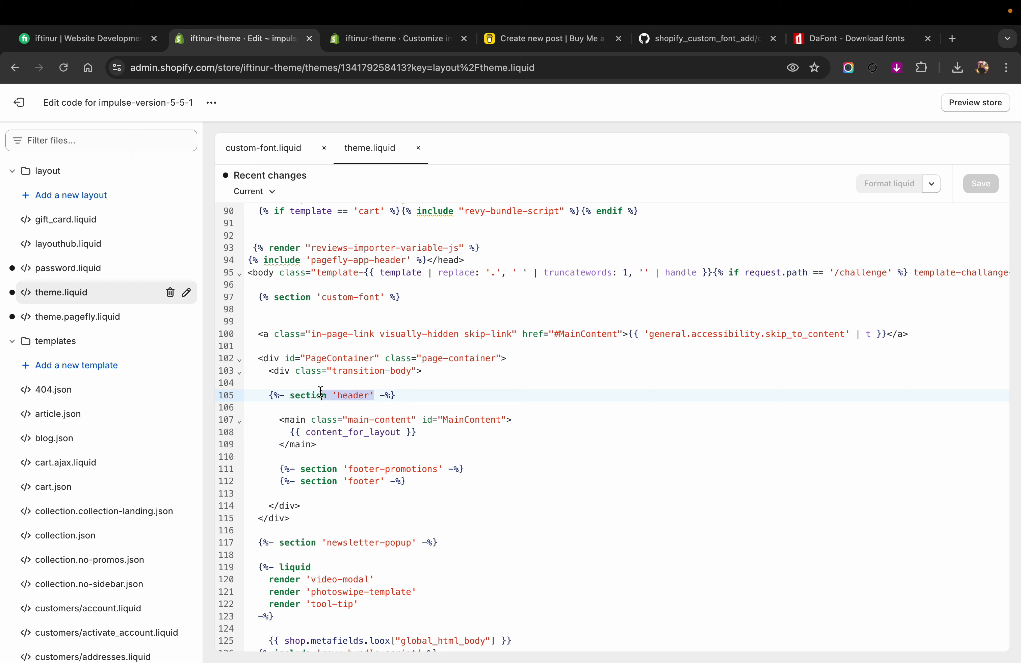
{"action": "left_click", "coordinate": [334, 296]}
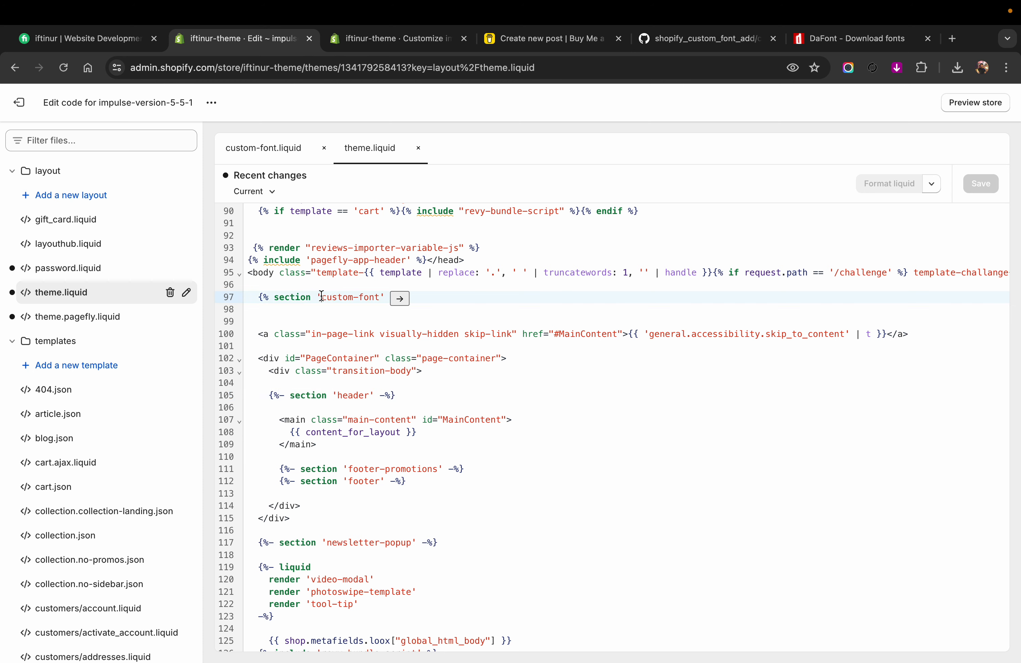
{"action": "left_click_drag", "start_coordinate": [380, 298], "coordinate": [330, 298]}
{"action": "left_click", "coordinate": [321, 297]}
{"action": "left_click", "coordinate": [407, 300]}
{"action": "left_click", "coordinate": [438, 314]}
Step: Find the Custom Font section in the theme customizer, view its settings and return to the section list
{"action": "left_click", "coordinate": [377, 40]}
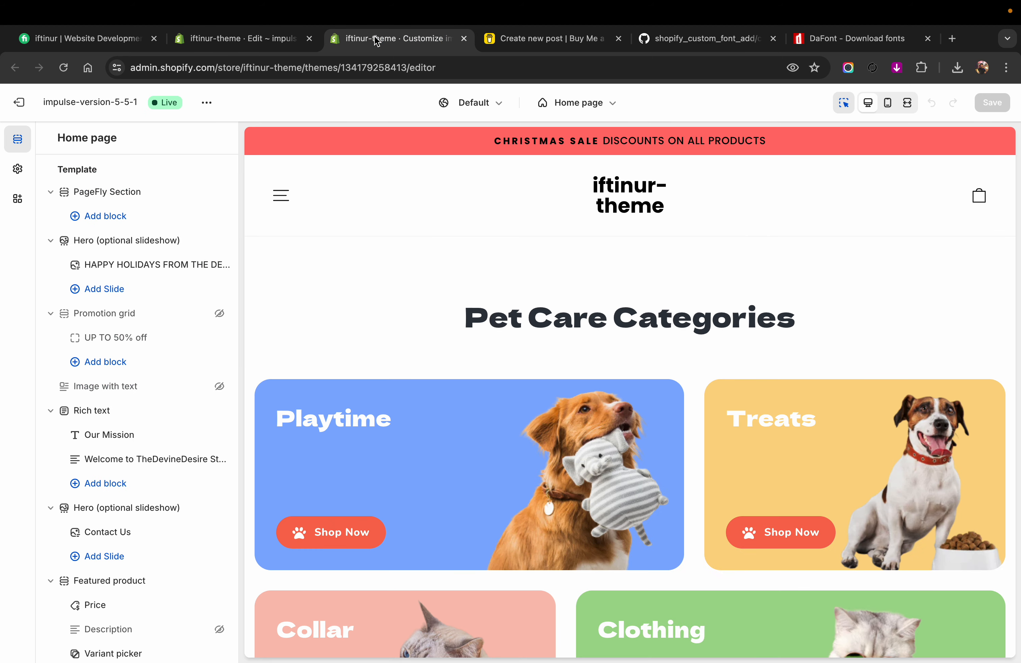
{"action": "mouse_move", "coordinate": [92, 209]}
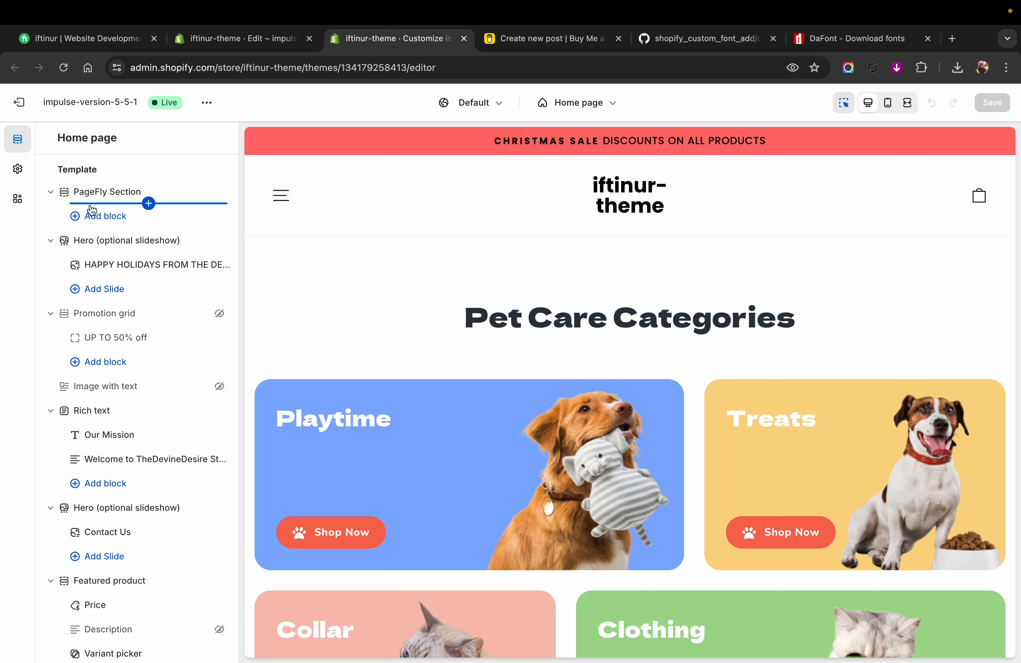
{"action": "scroll", "coordinate": [86, 207], "scroll_direction": "down", "scroll_amount": 5}
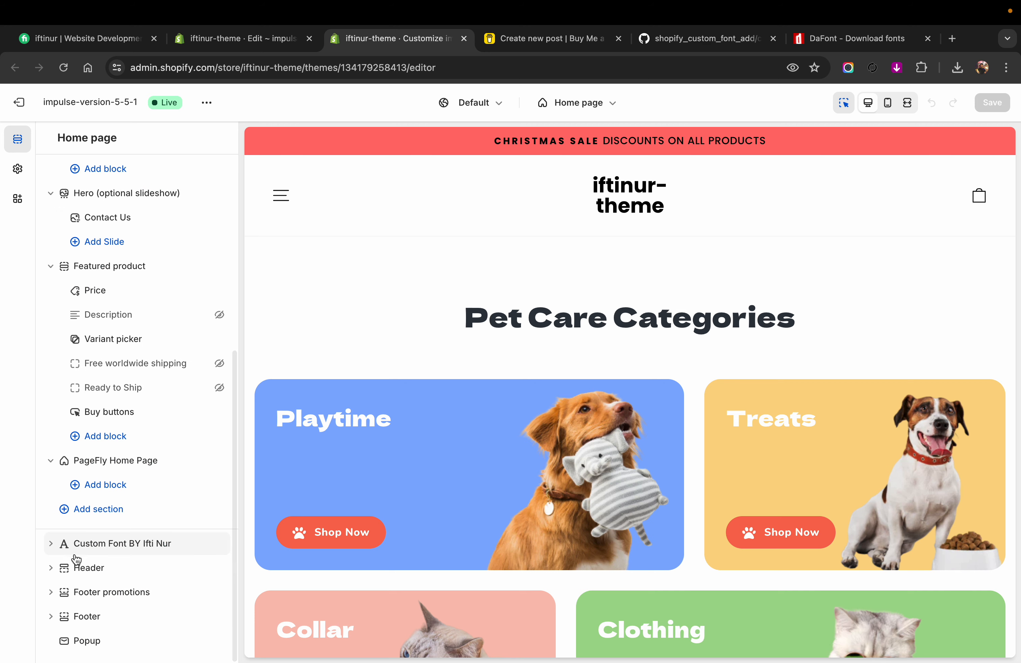
{"action": "scroll", "coordinate": [80, 202], "scroll_direction": "up", "scroll_amount": 5}
{"action": "mouse_move", "coordinate": [72, 185]}
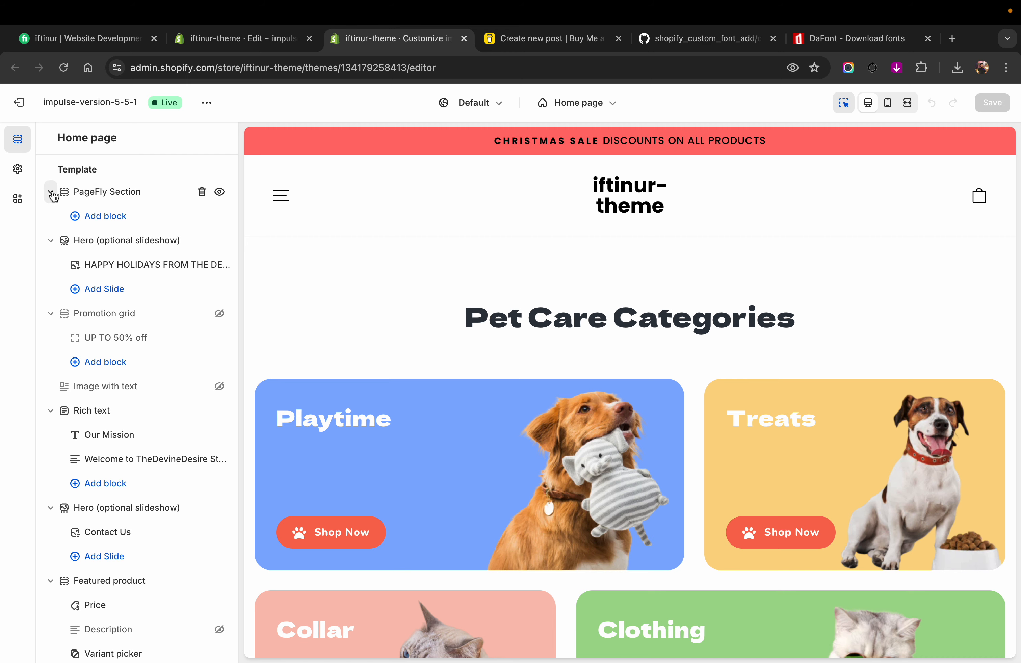
{"action": "scroll", "coordinate": [88, 409], "scroll_direction": "down", "scroll_amount": 7}
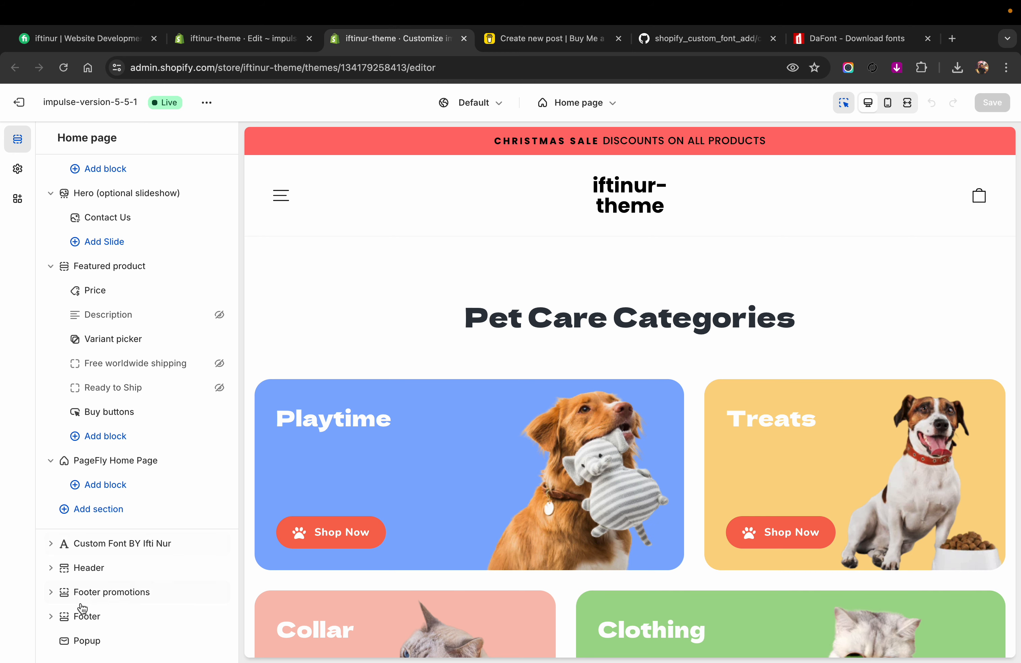
{"action": "left_click", "coordinate": [81, 546]}
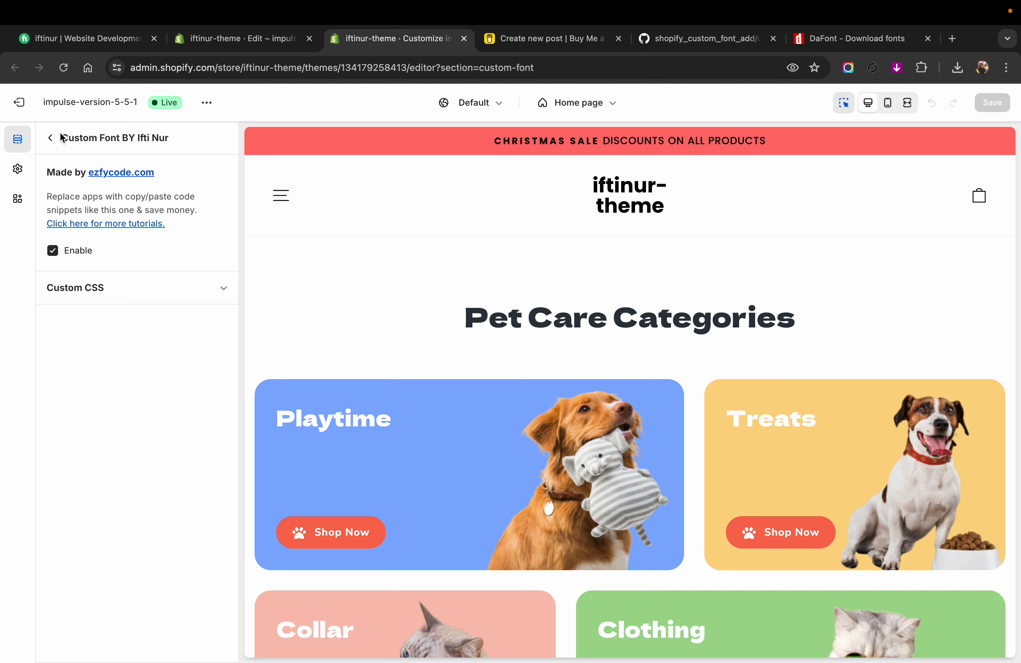
{"action": "left_click", "coordinate": [51, 138]}
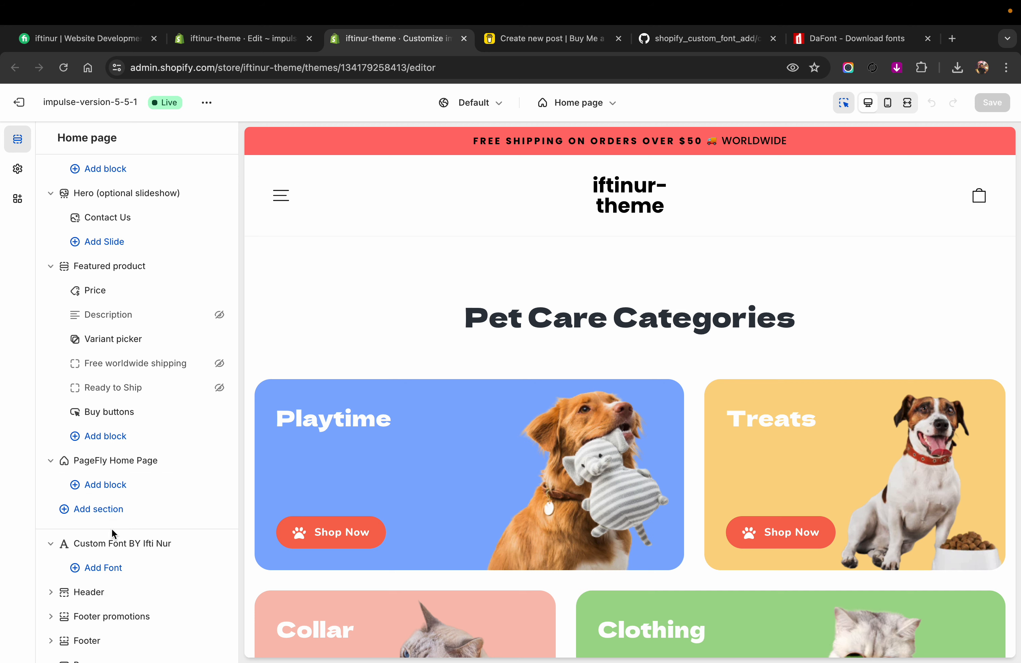
Step: Add a Font block to the Custom Font section, keeping font weight None and setting font style to Normal
{"action": "left_click", "coordinate": [105, 568]}
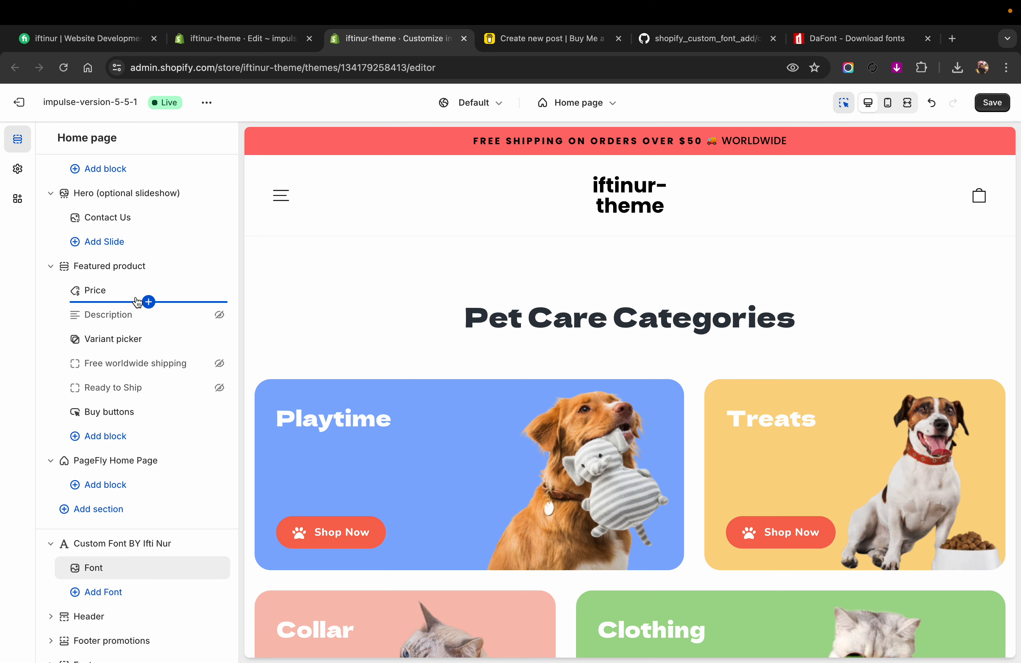
{"action": "left_click", "coordinate": [87, 567]}
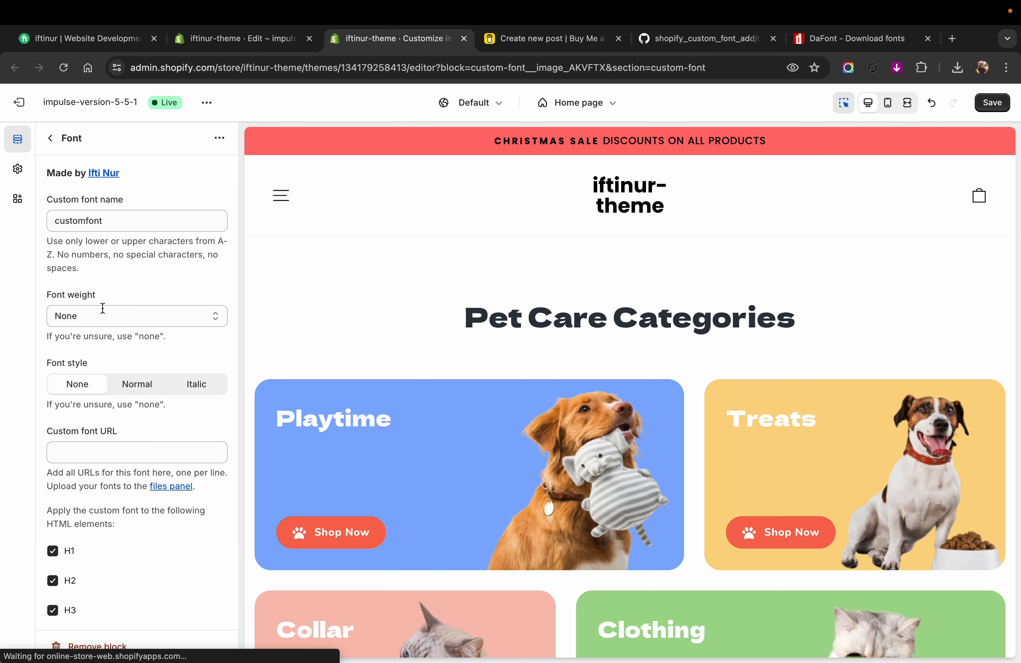
{"action": "left_click_drag", "start_coordinate": [105, 220], "coordinate": [32, 224]}
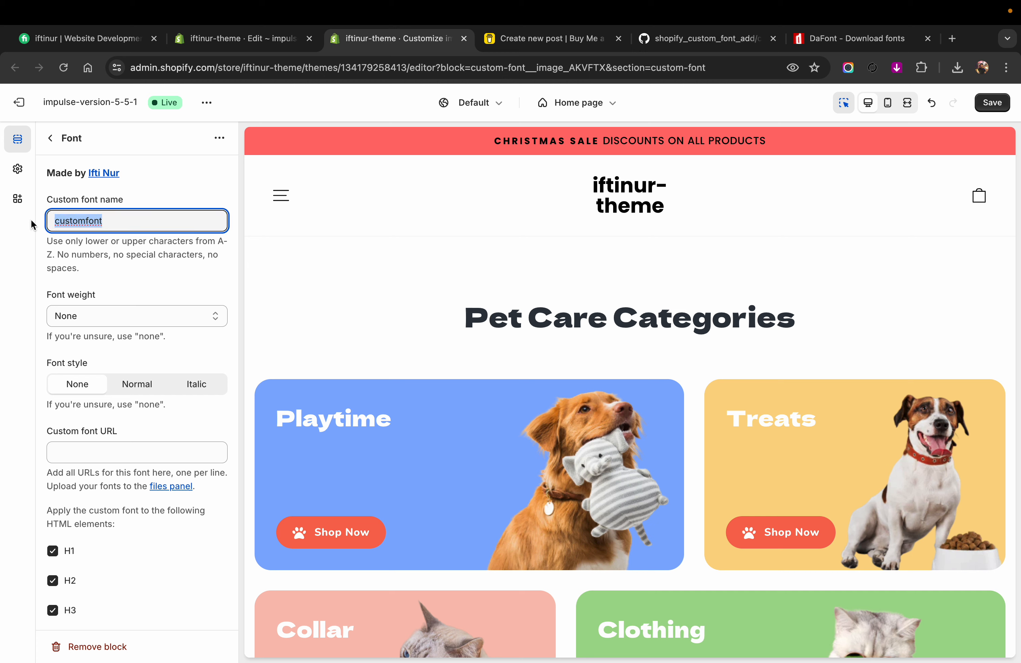
{"action": "left_click", "coordinate": [122, 212]}
{"action": "left_click", "coordinate": [92, 317]}
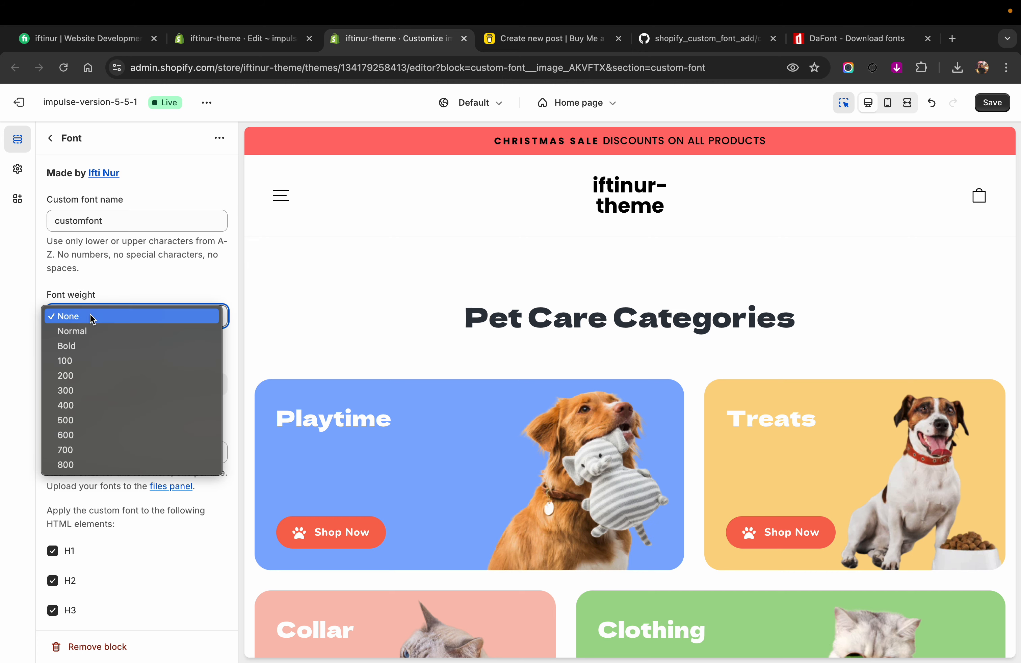
{"action": "left_click", "coordinate": [93, 317]}
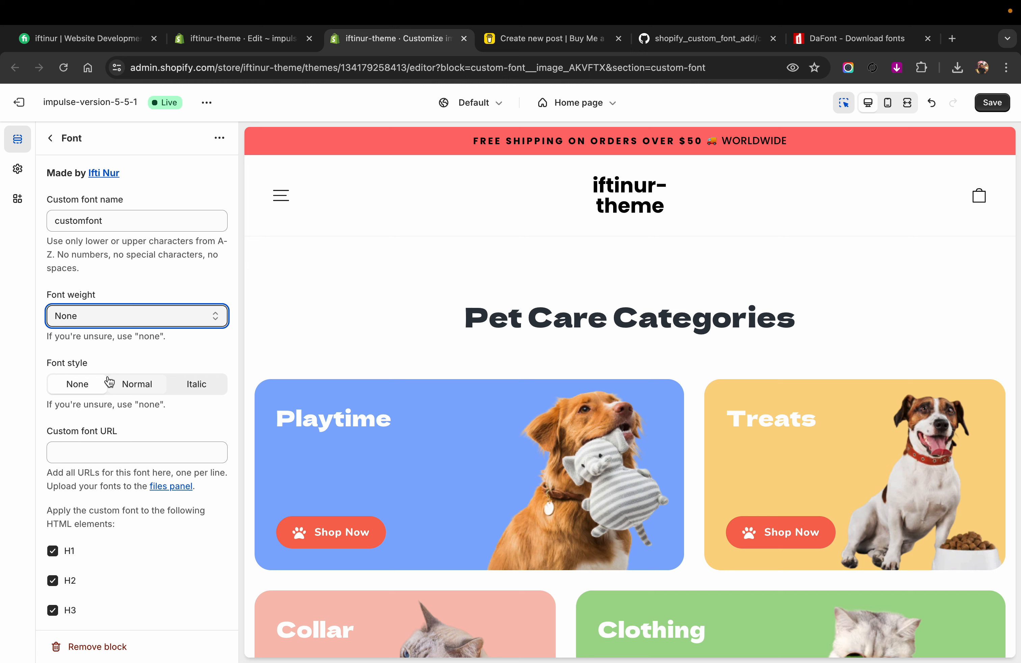
{"action": "left_click", "coordinate": [135, 386]}
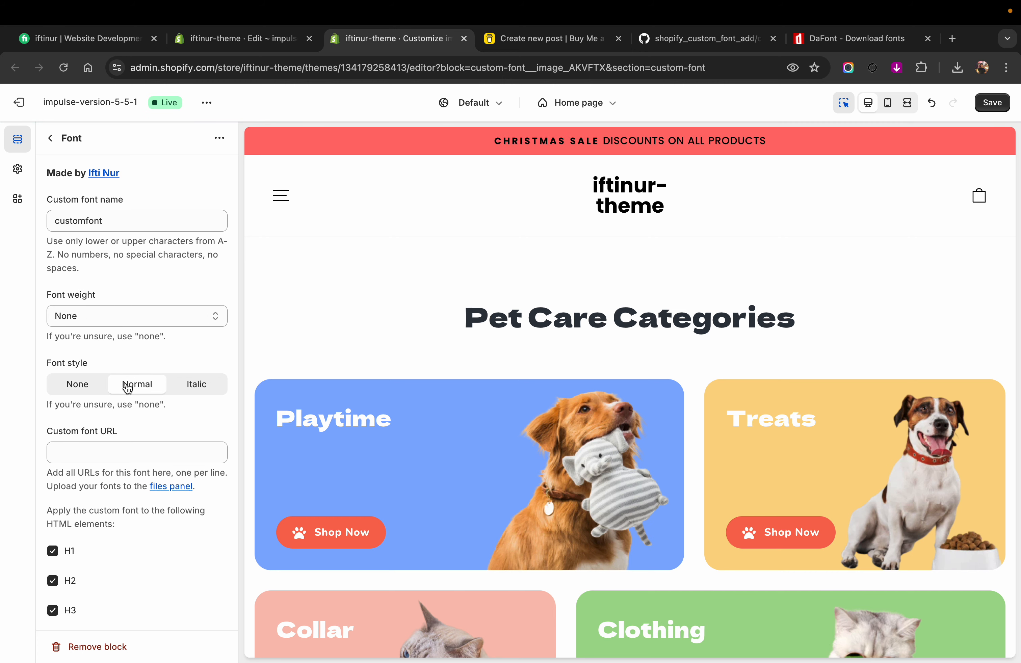
Step: Review the Font block's HTML element options and its custom font URL field
{"action": "scroll", "coordinate": [126, 388], "scroll_direction": "down", "scroll_amount": 2}
{"action": "scroll", "coordinate": [128, 388], "scroll_direction": "down", "scroll_amount": 7}
{"action": "scroll", "coordinate": [125, 381], "scroll_direction": "up", "scroll_amount": 6}
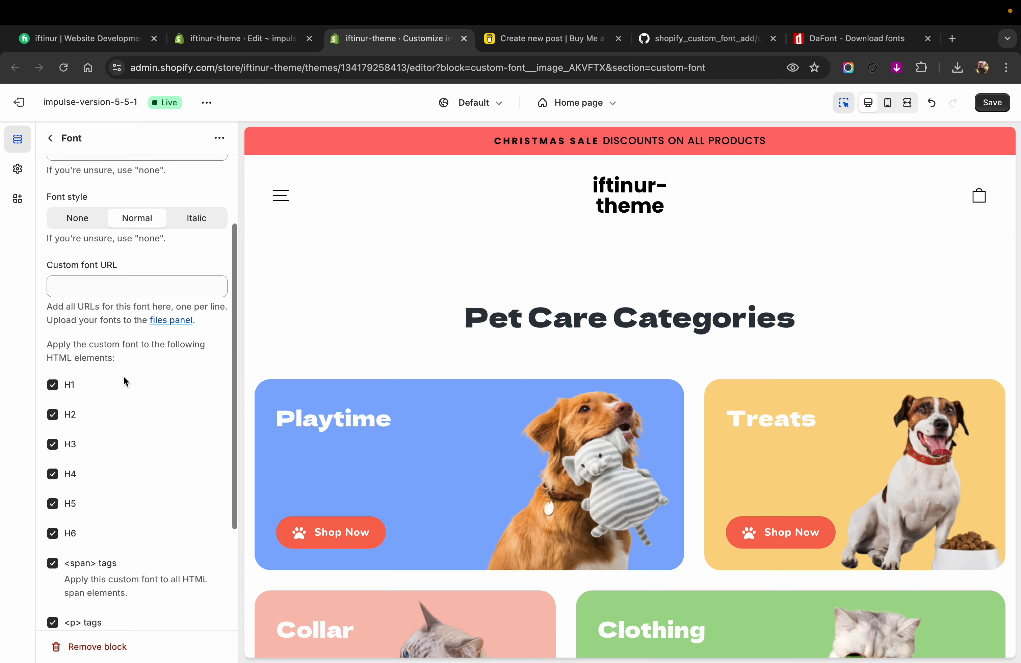
{"action": "left_click", "coordinate": [75, 289]}
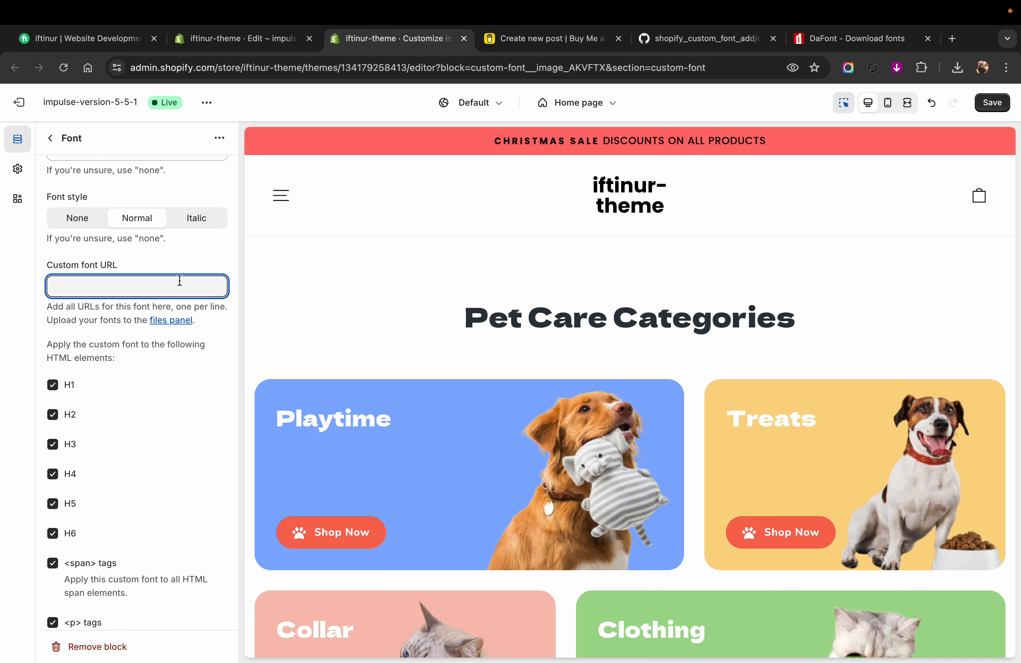
Step: Leave the theme code editor and open the store's Files page under Content
{"action": "left_click", "coordinate": [259, 46]}
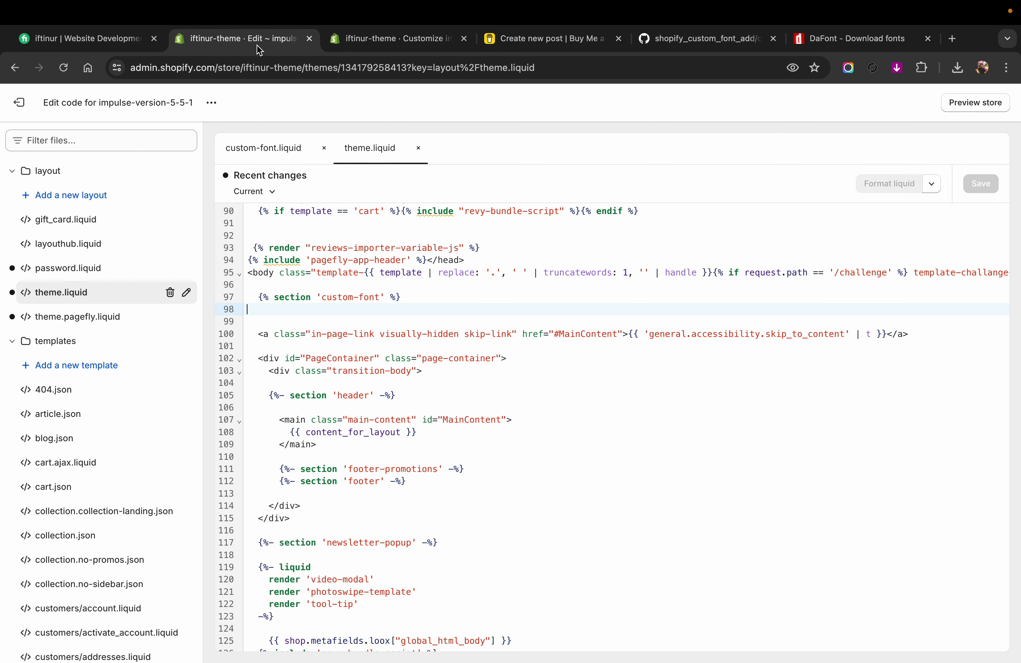
{"action": "left_click", "coordinate": [19, 103]}
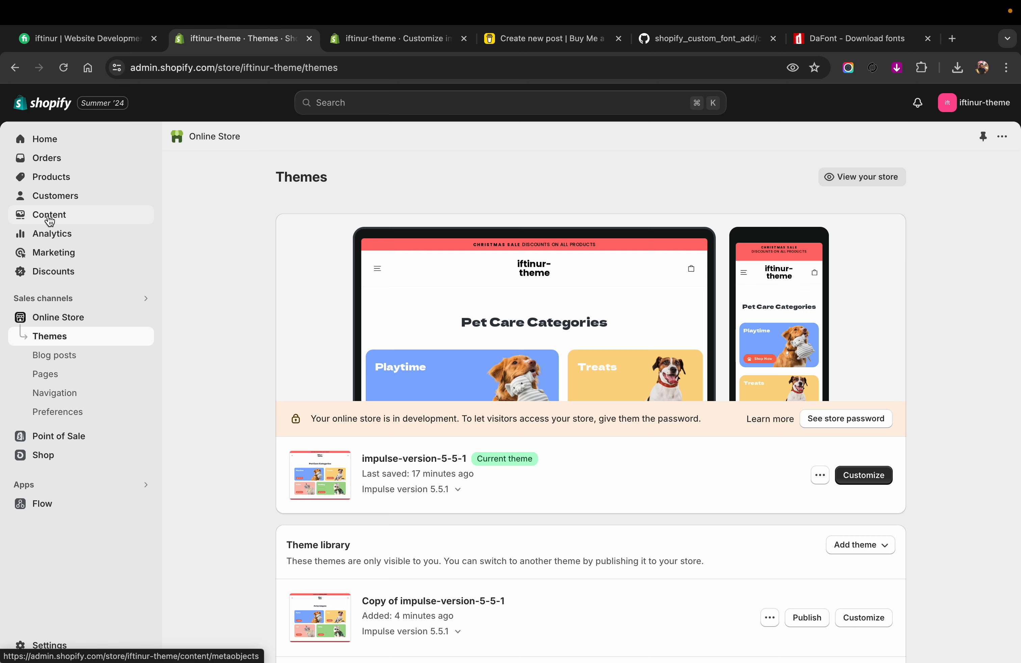
{"action": "left_click", "coordinate": [37, 215]}
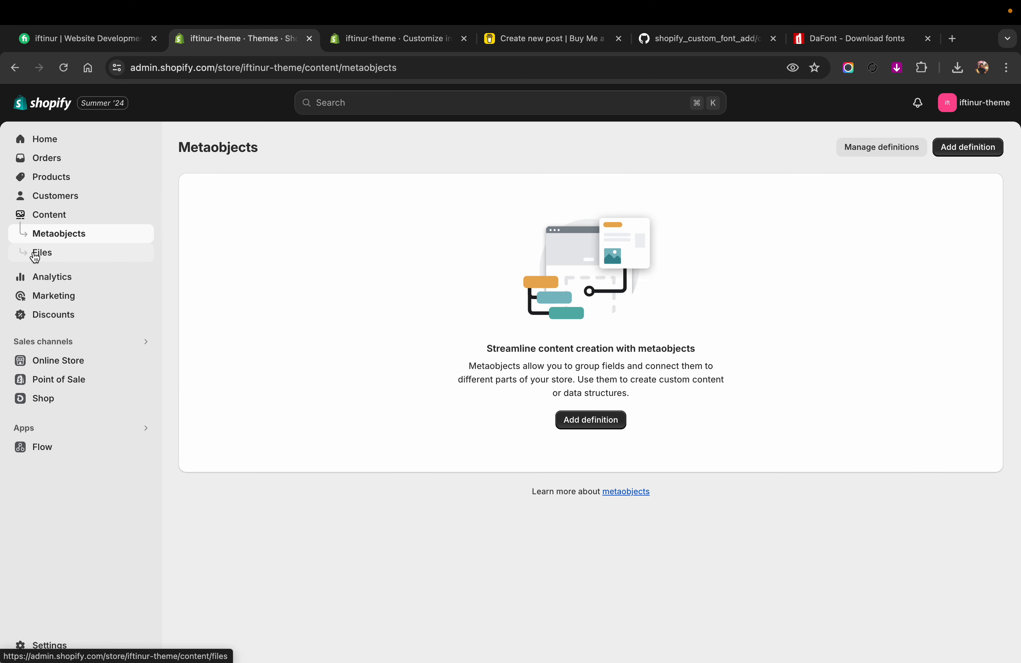
{"action": "left_click", "coordinate": [39, 252]}
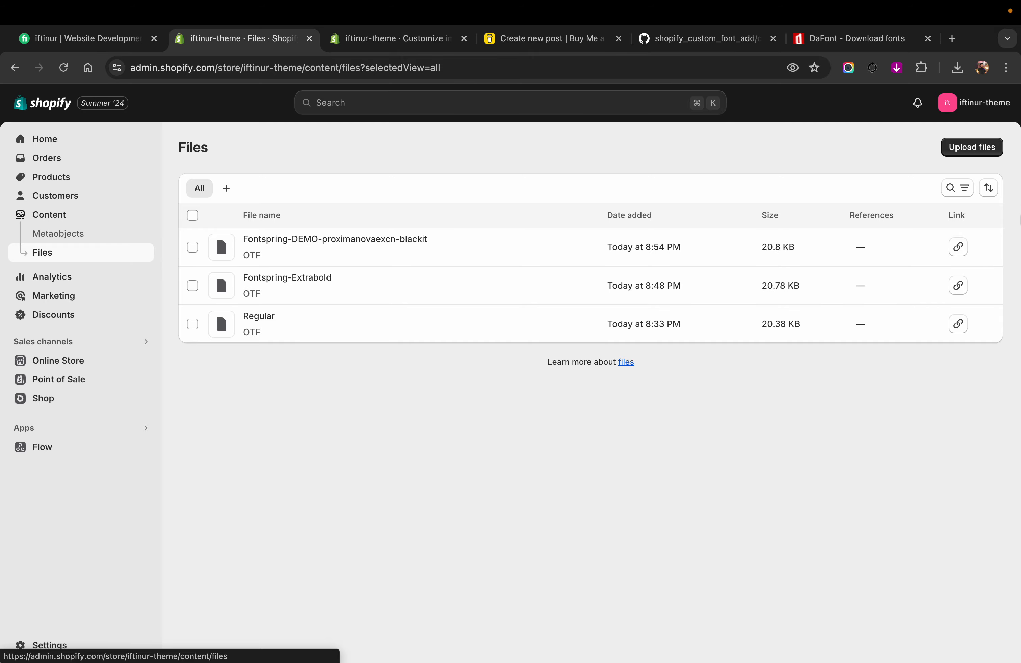
Step: Upload ParadiseLove.ttf and ParadiseLove.otf from the paradise_love folder in Downloads to the store's files
{"action": "left_click", "coordinate": [964, 148]}
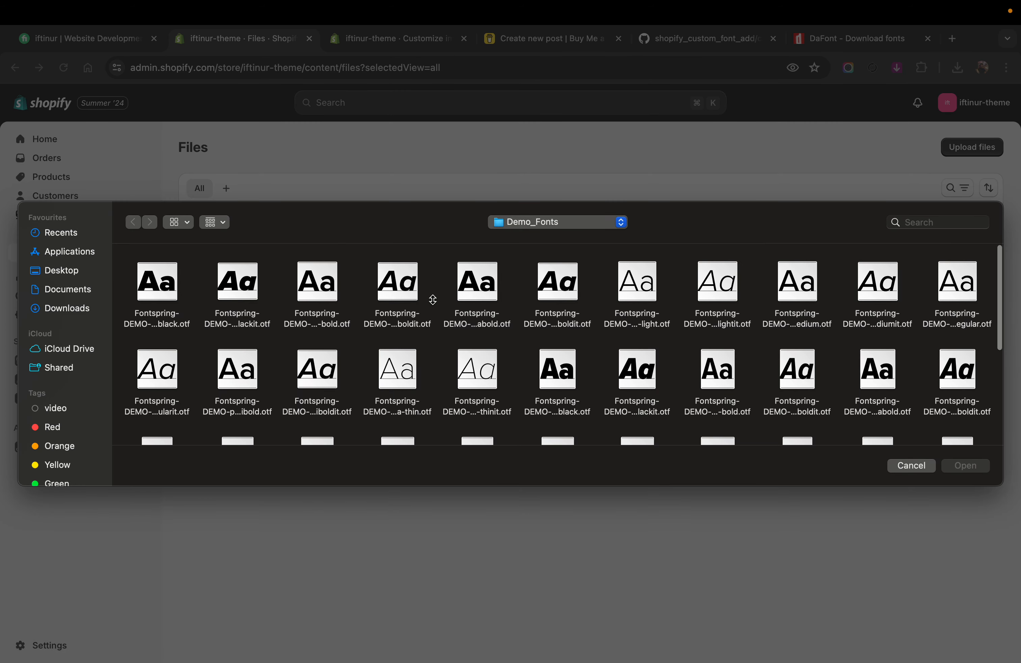
{"action": "left_click", "coordinate": [67, 311]}
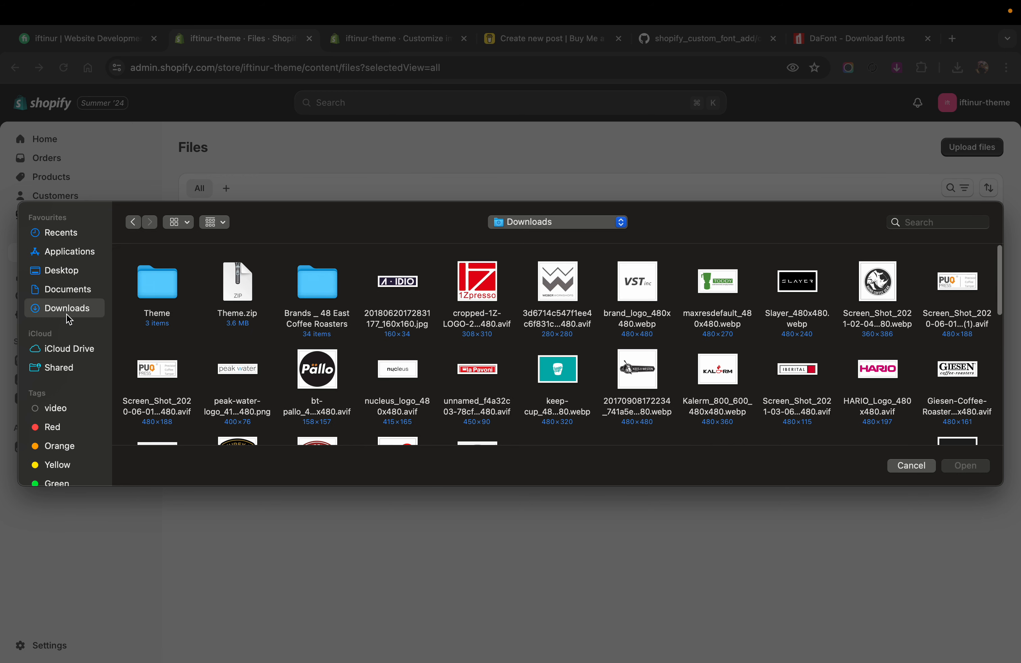
{"action": "double_click", "coordinate": [155, 284]}
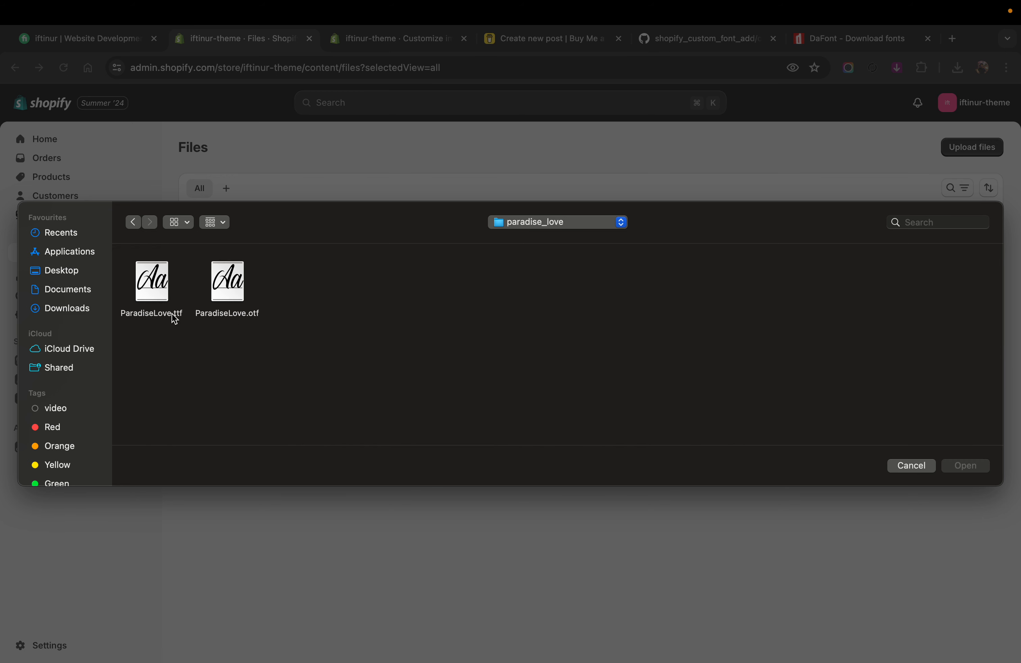
{"action": "left_click_drag", "start_coordinate": [282, 316], "coordinate": [122, 265]}
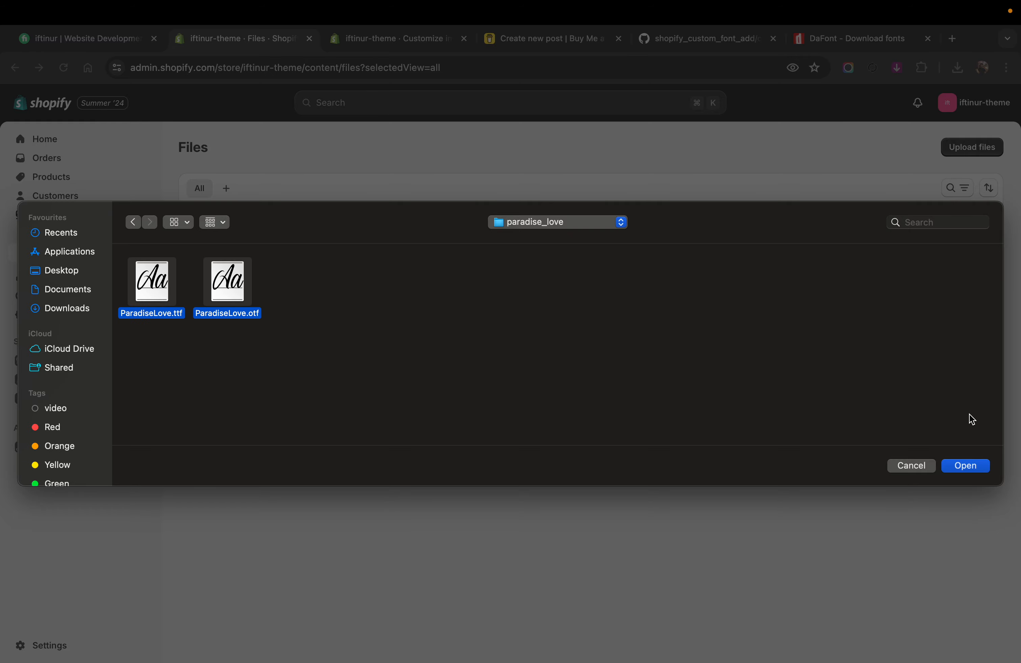
{"action": "left_click", "coordinate": [970, 469]}
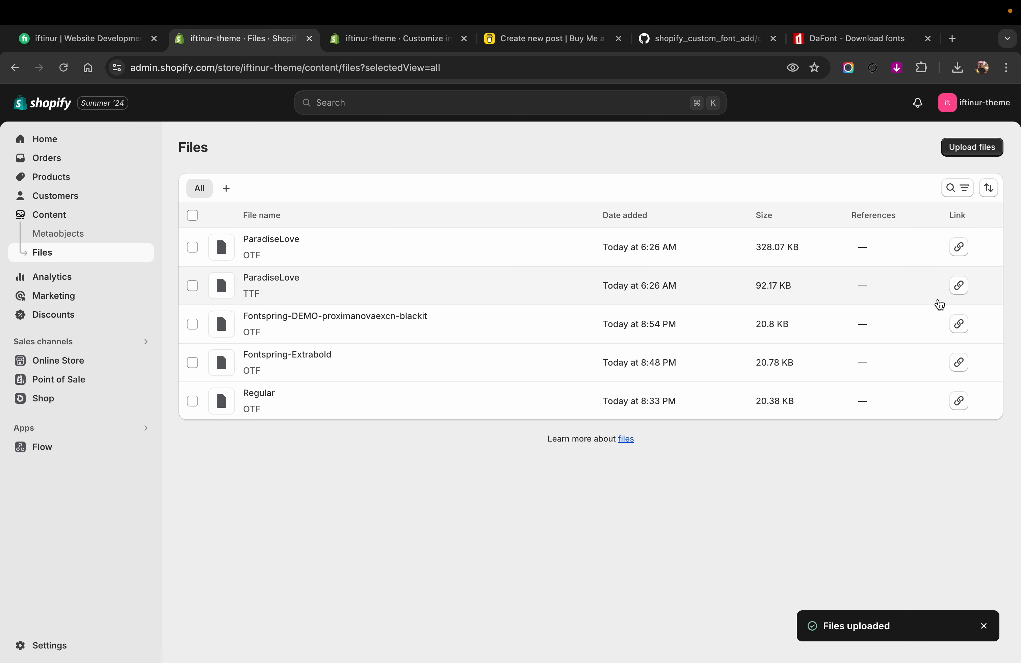
Step: Copy the link of the uploaded ParadiseLove TTF file and paste it as the Font block's custom font URL in the theme customizer
{"action": "left_click", "coordinate": [961, 288]}
{"action": "left_click", "coordinate": [389, 38]}
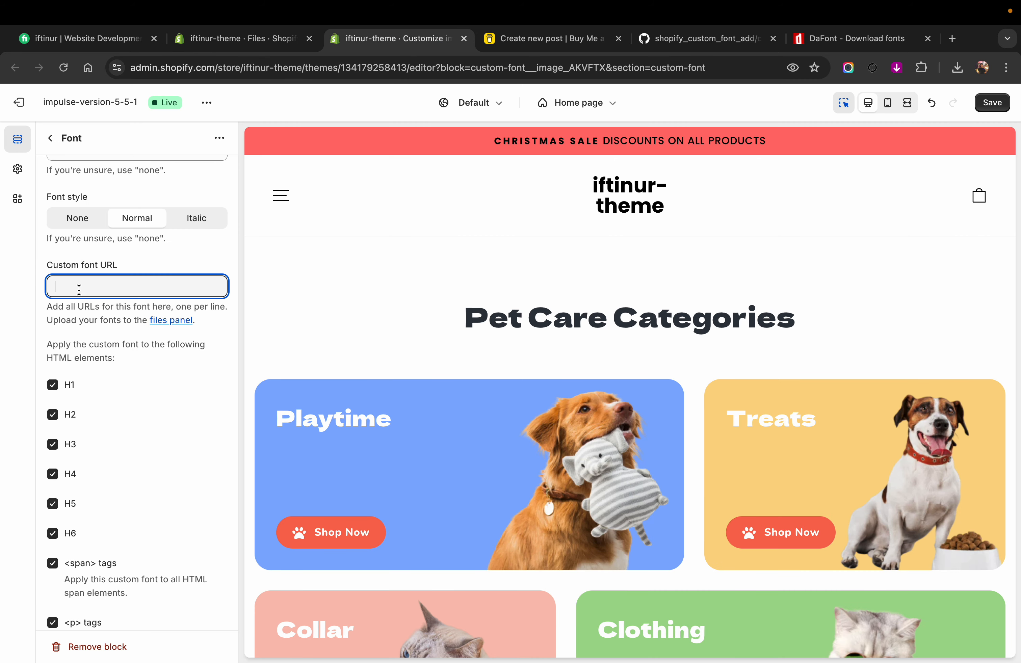
{"action": "key", "text": "super+v"}
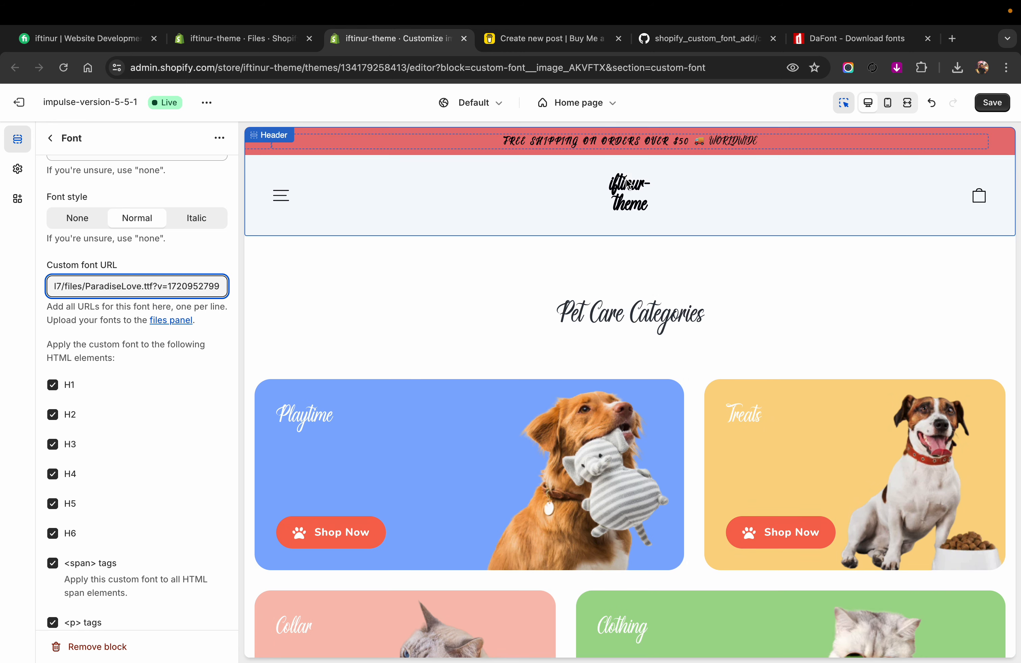
Step: Examine how the custom font is applied across the home page preview and review the Font block's element options
{"action": "scroll", "coordinate": [575, 376], "scroll_direction": "down", "scroll_amount": 10}
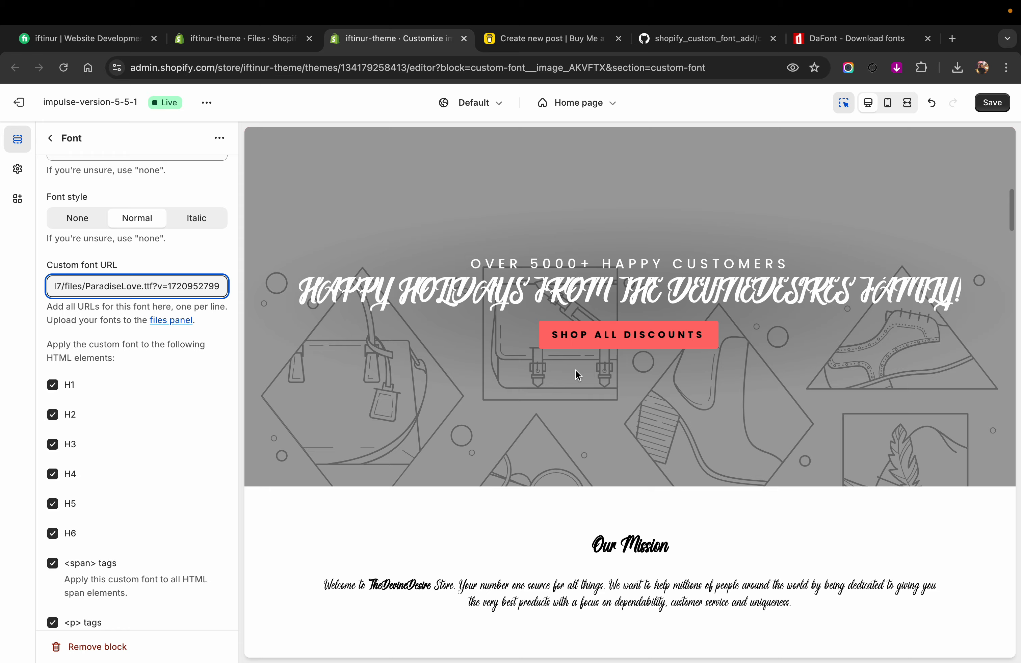
{"action": "scroll", "coordinate": [575, 369], "scroll_direction": "down", "scroll_amount": 15}
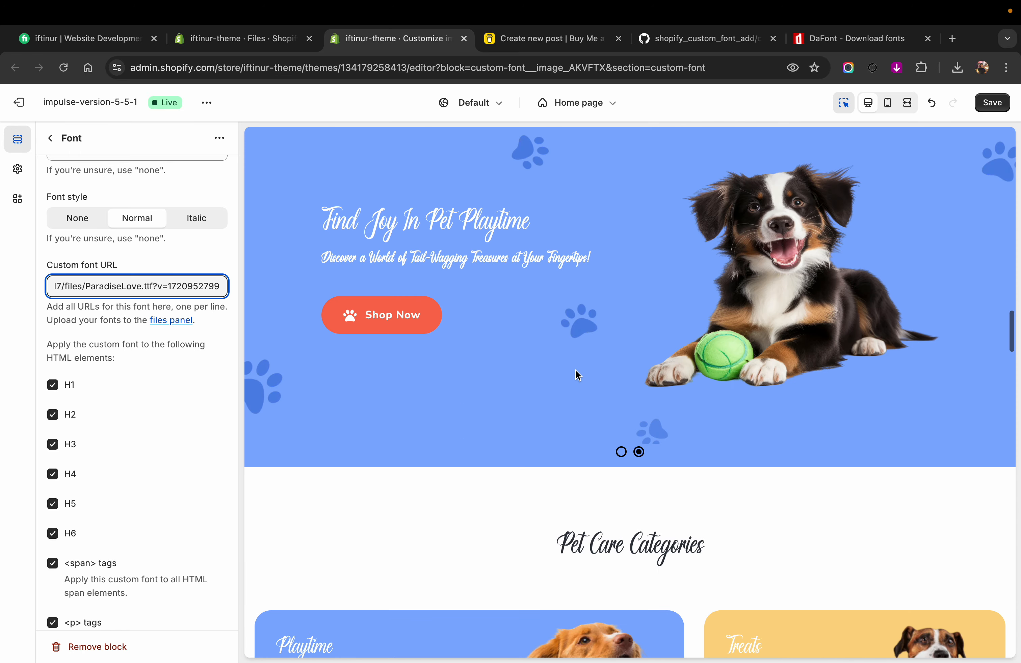
{"action": "scroll", "coordinate": [575, 369], "scroll_direction": "down", "scroll_amount": 15}
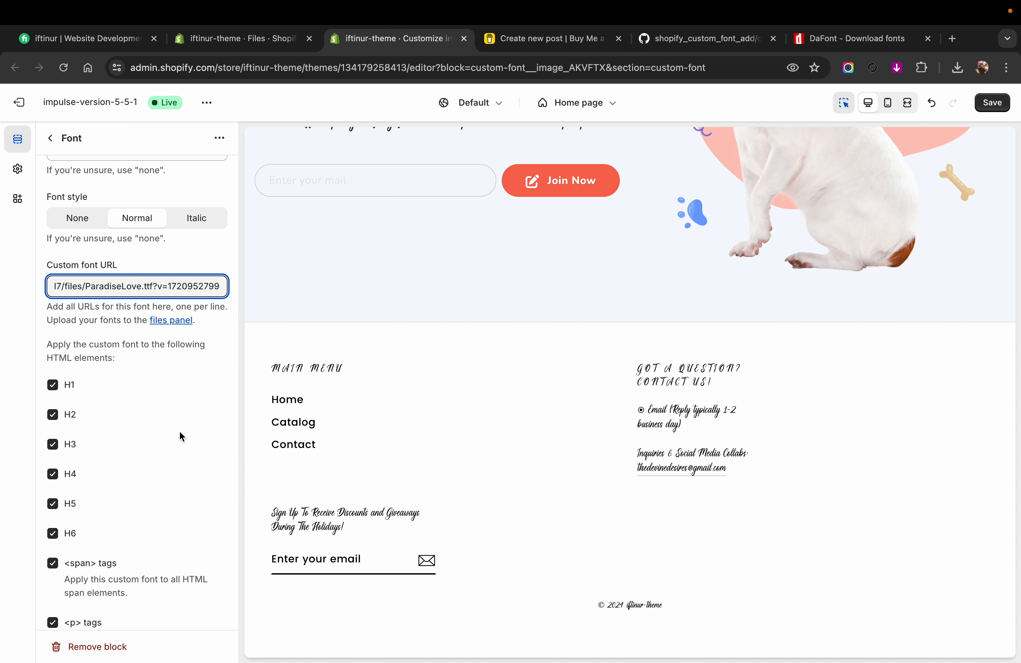
{"action": "scroll", "coordinate": [196, 431], "scroll_direction": "down", "scroll_amount": 4}
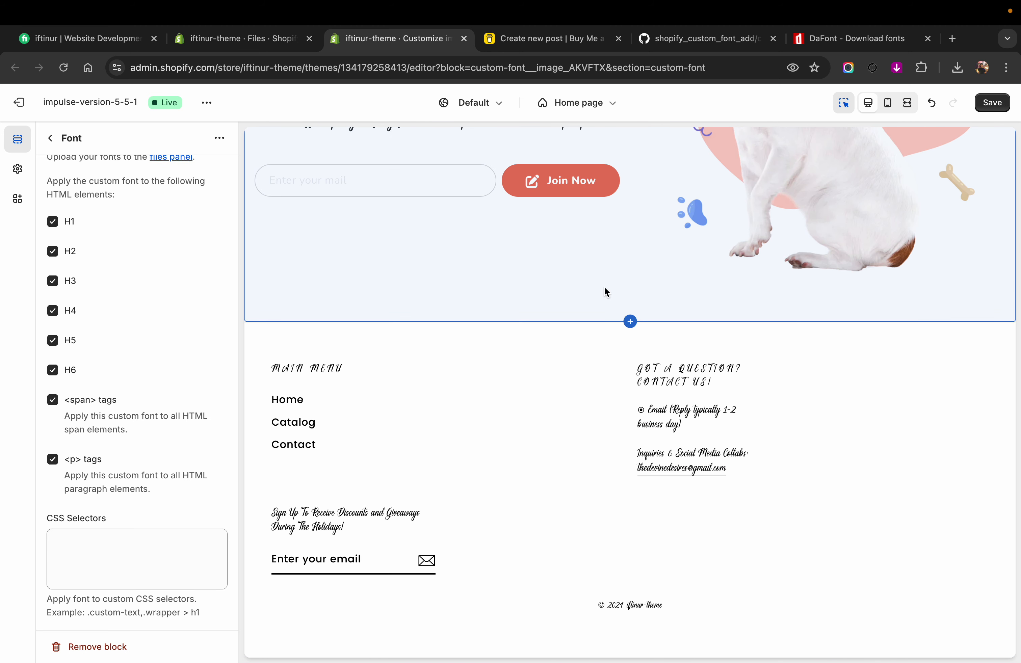
{"action": "scroll", "coordinate": [136, 281], "scroll_direction": "up", "scroll_amount": 5}
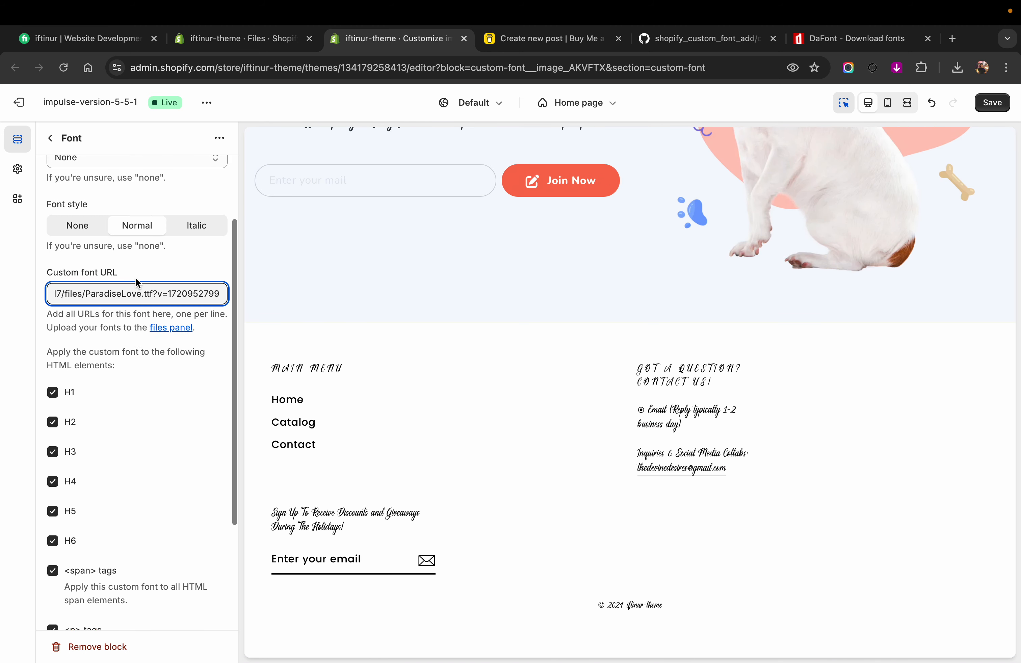
{"action": "scroll", "coordinate": [136, 283], "scroll_direction": "up", "scroll_amount": 4}
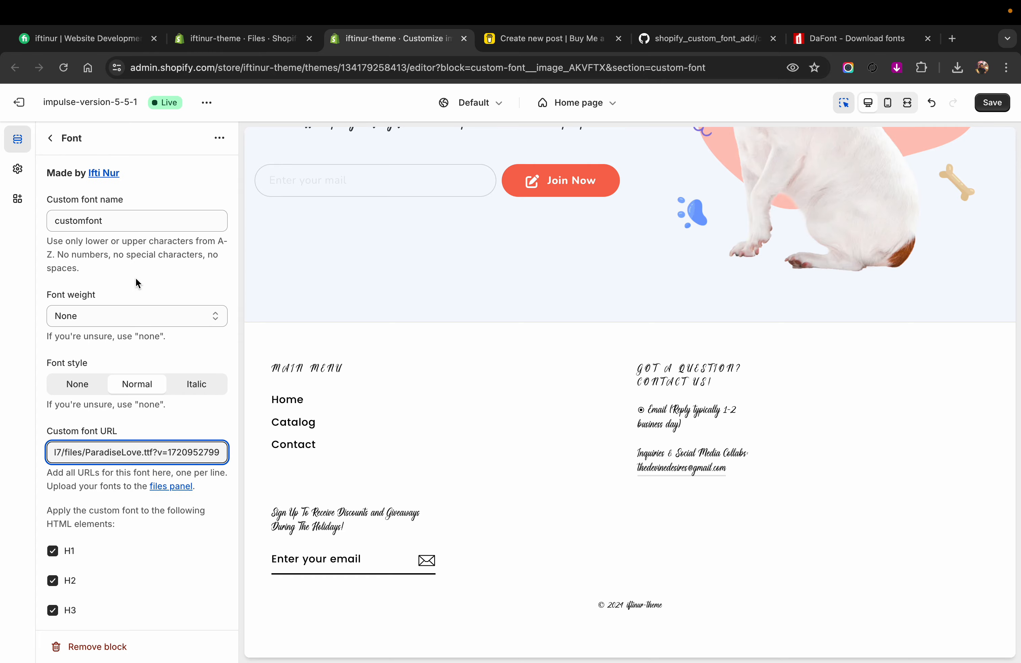
{"action": "scroll", "coordinate": [135, 278], "scroll_direction": "down", "scroll_amount": 7}
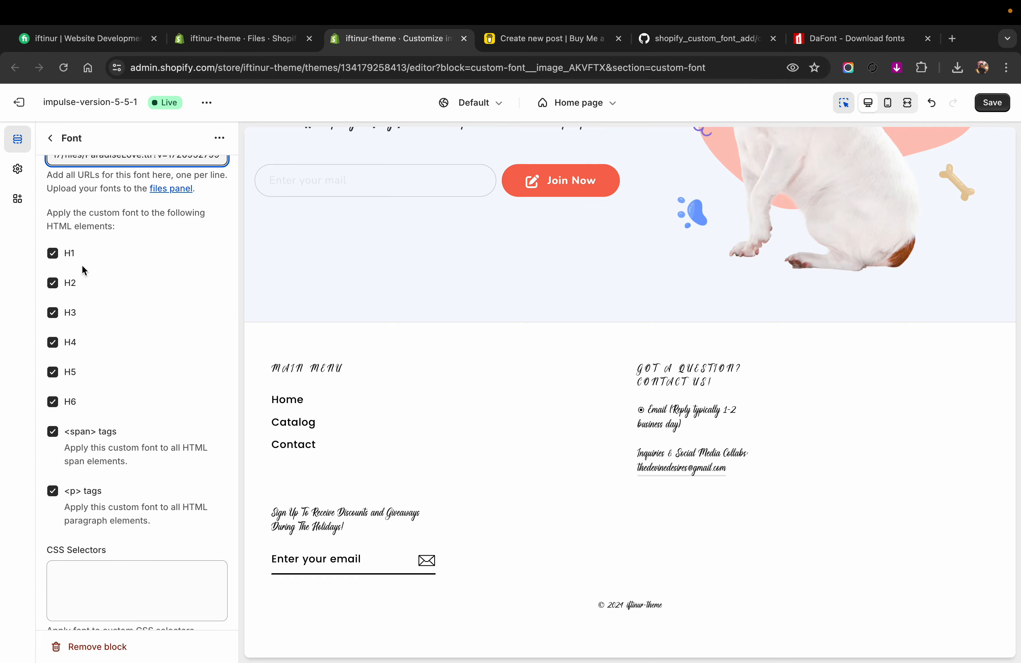
{"action": "scroll", "coordinate": [390, 340], "scroll_direction": "up", "scroll_amount": 20}
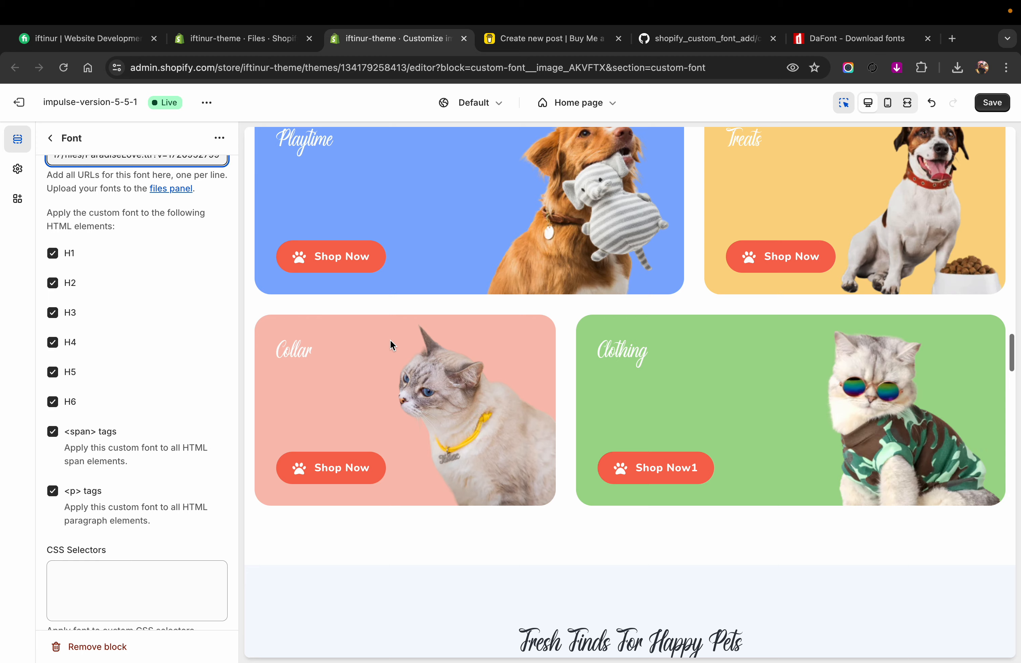
{"action": "scroll", "coordinate": [390, 340], "scroll_direction": "up", "scroll_amount": 10}
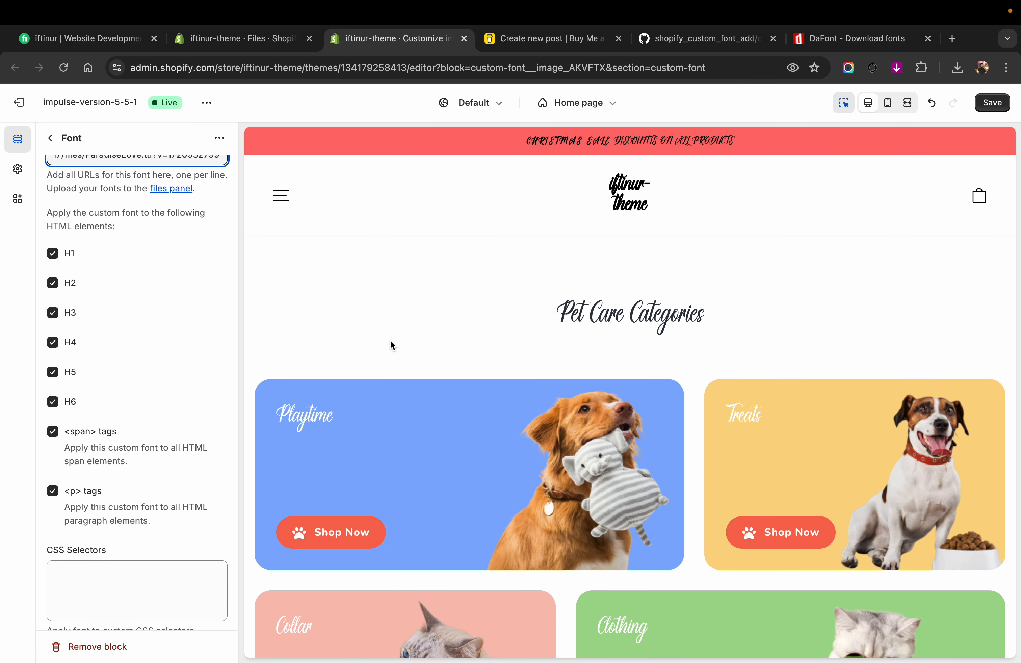
Step: Limit the custom font to H1 by disabling H2 through H6, <span> tags and <p> tags
{"action": "left_click", "coordinate": [53, 283]}
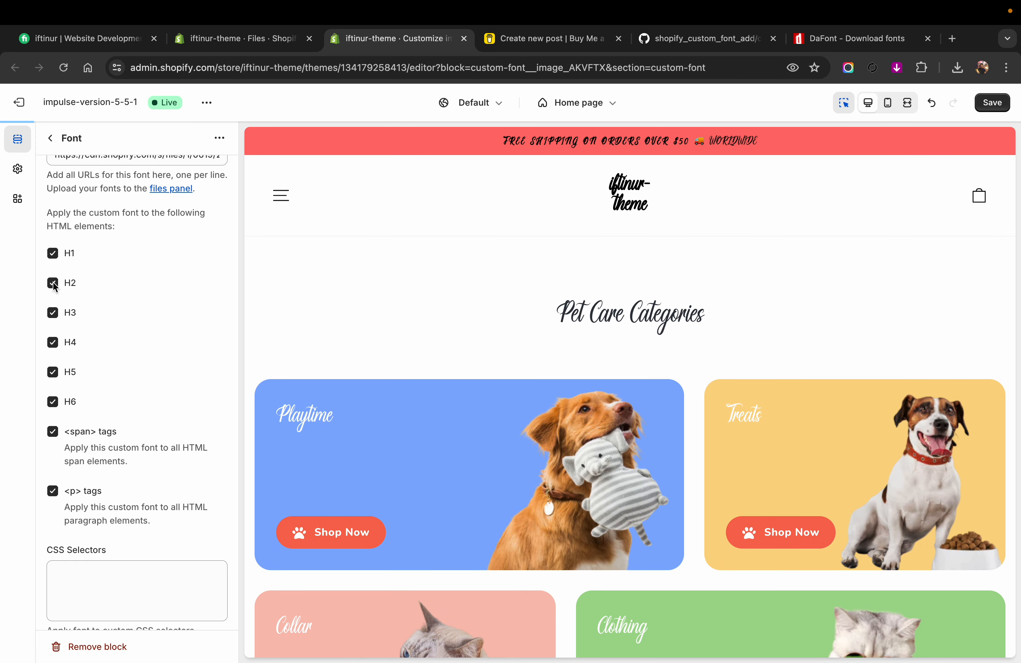
{"action": "left_click", "coordinate": [52, 313]}
{"action": "left_click", "coordinate": [53, 342]}
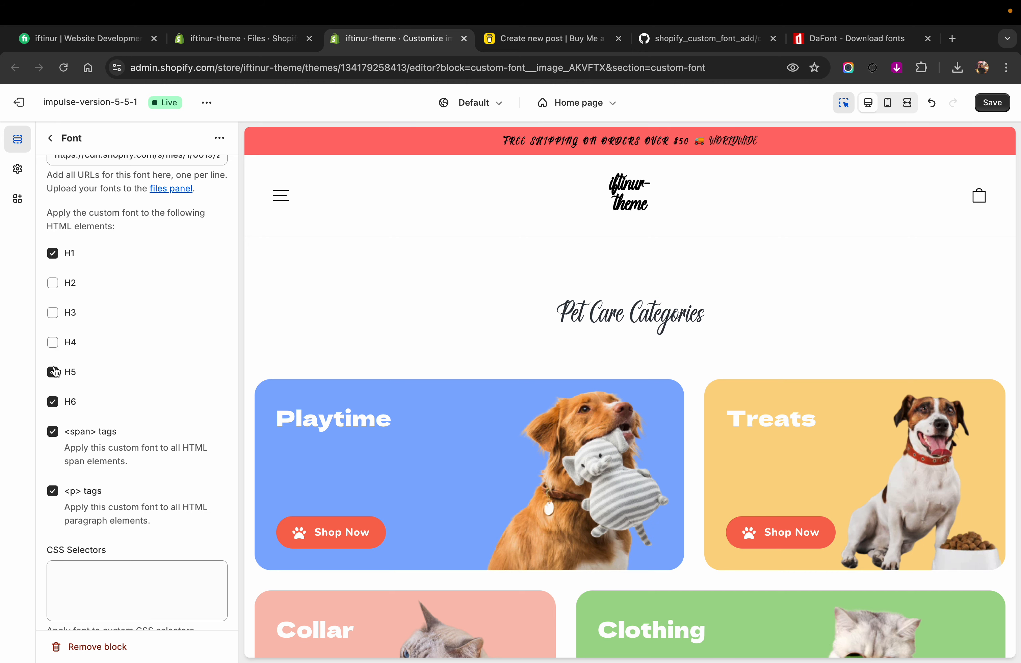
{"action": "left_click", "coordinate": [53, 372]}
{"action": "left_click", "coordinate": [53, 402]}
{"action": "left_click", "coordinate": [52, 432]}
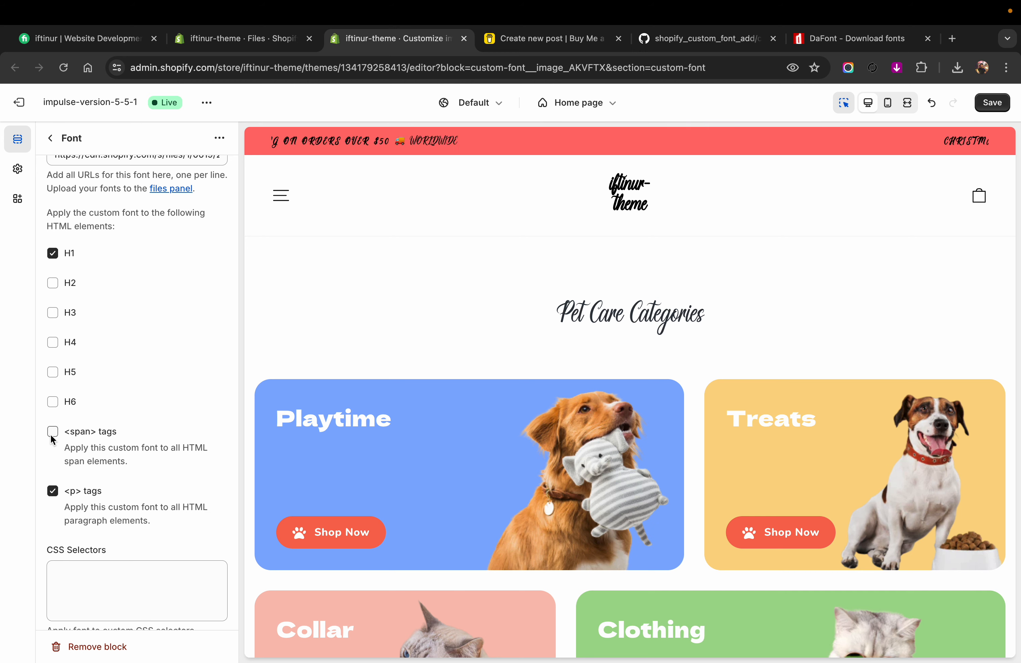
{"action": "left_click", "coordinate": [52, 491]}
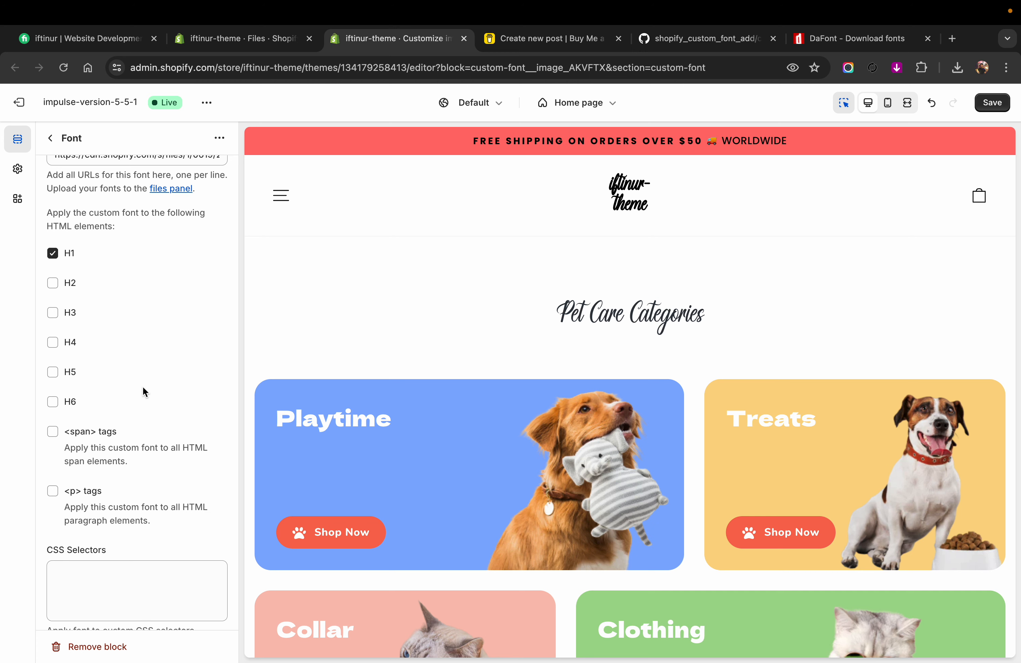
Step: Re-enable the custom font for H2 through H6, <span> tags and <p> tags
{"action": "left_click", "coordinate": [53, 283]}
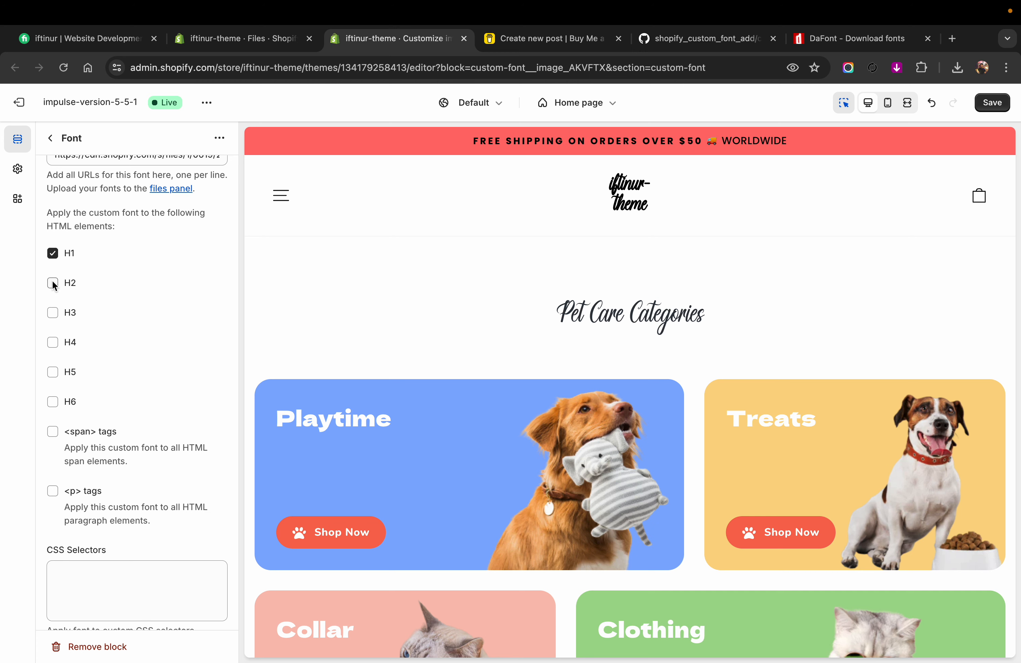
{"action": "left_click", "coordinate": [52, 312]}
{"action": "left_click", "coordinate": [52, 343]}
{"action": "left_click", "coordinate": [52, 372]}
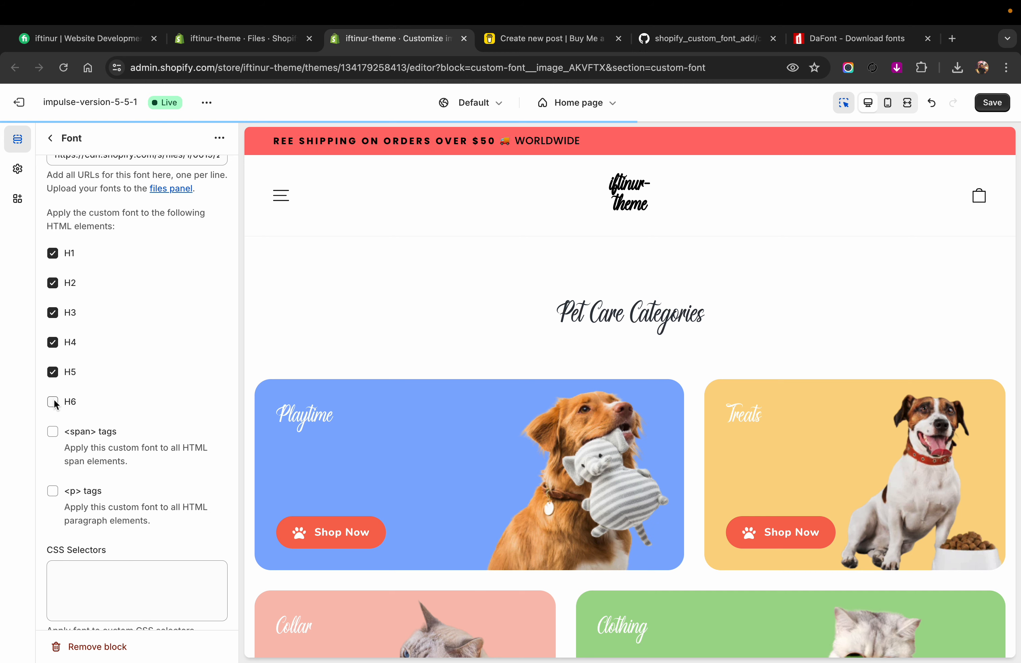
{"action": "left_click", "coordinate": [53, 402]}
{"action": "left_click", "coordinate": [54, 432]}
{"action": "left_click", "coordinate": [52, 491]}
Step: Try applying the custom font to every element with the CSS selector *, and check the page preview
{"action": "left_click", "coordinate": [77, 578]}
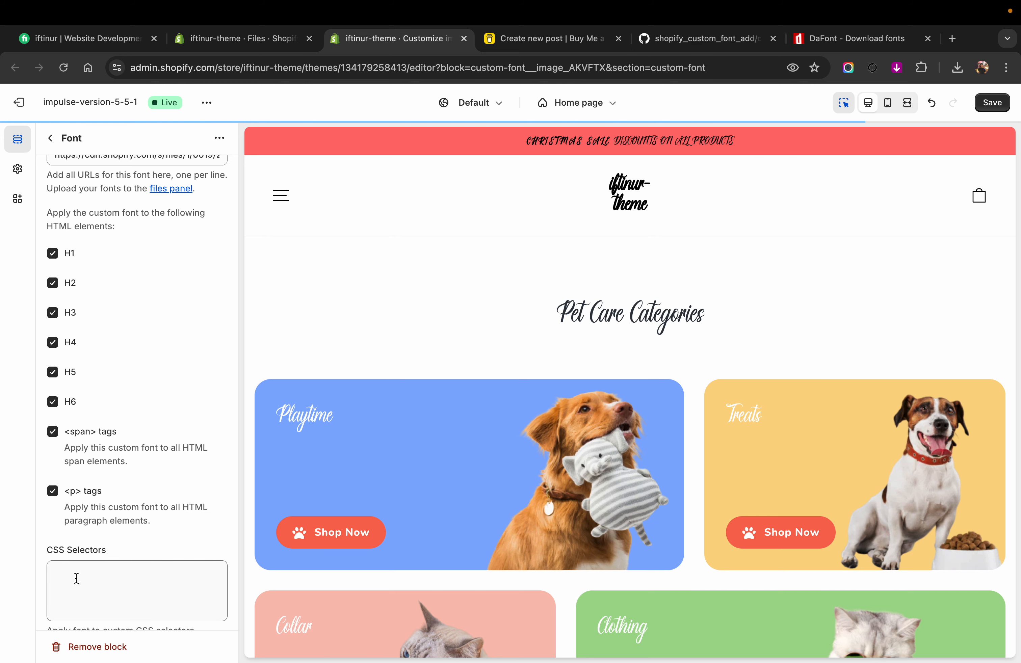
{"action": "type", "text": "*"}
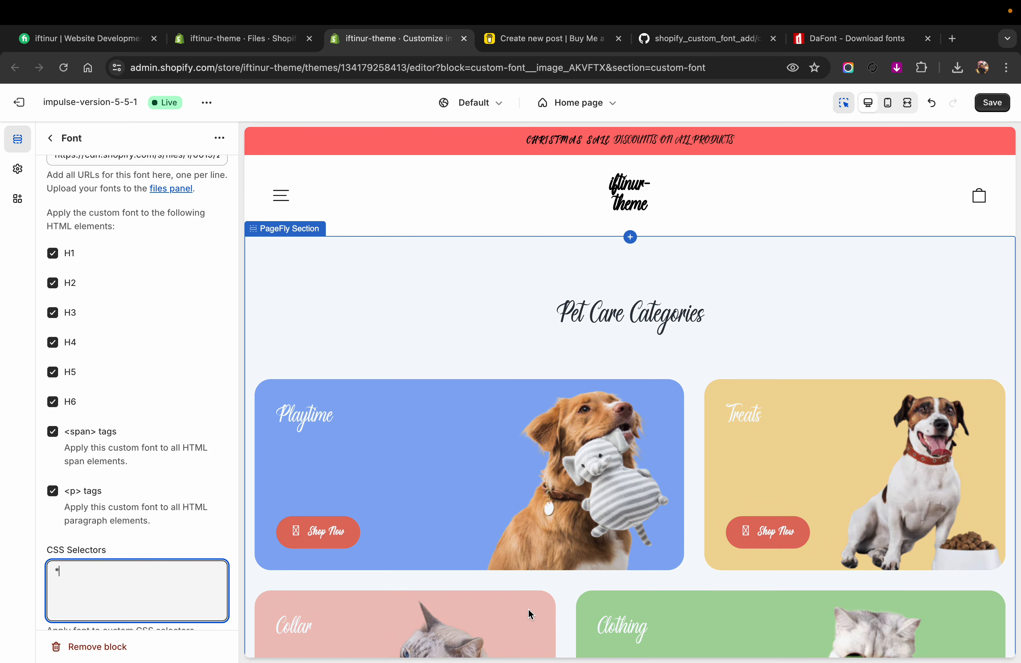
{"action": "scroll", "coordinate": [528, 609], "scroll_direction": "down", "scroll_amount": 20}
{"action": "scroll", "coordinate": [528, 609], "scroll_direction": "down", "scroll_amount": 20}
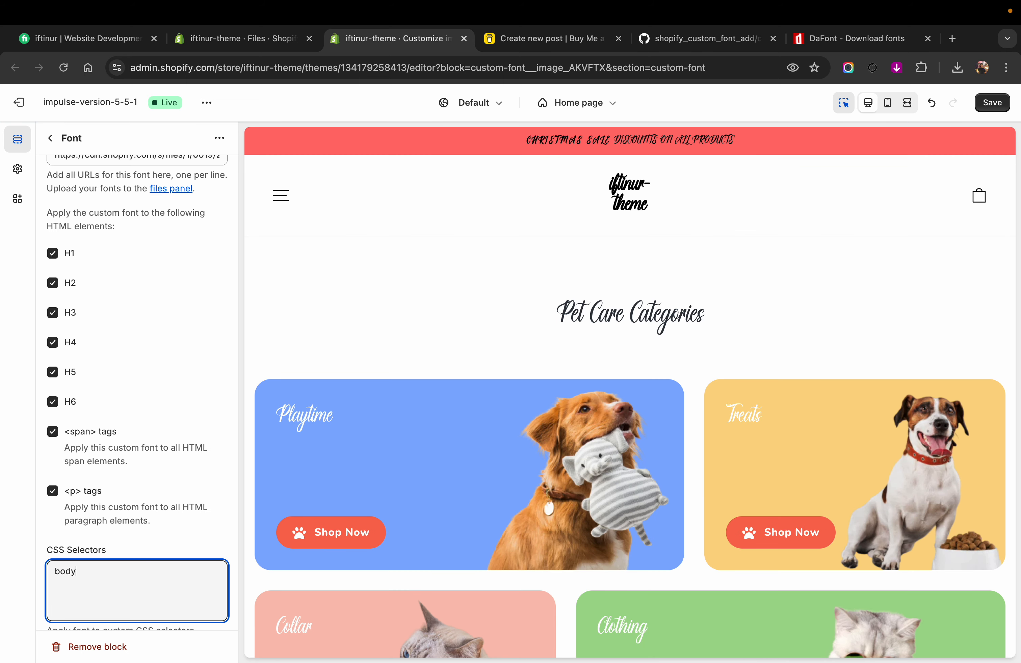
Step: Check the font down to the page footer and set the Font block's CSS selectors to "body , footer"
{"action": "scroll", "coordinate": [506, 588], "scroll_direction": "down", "scroll_amount": 15}
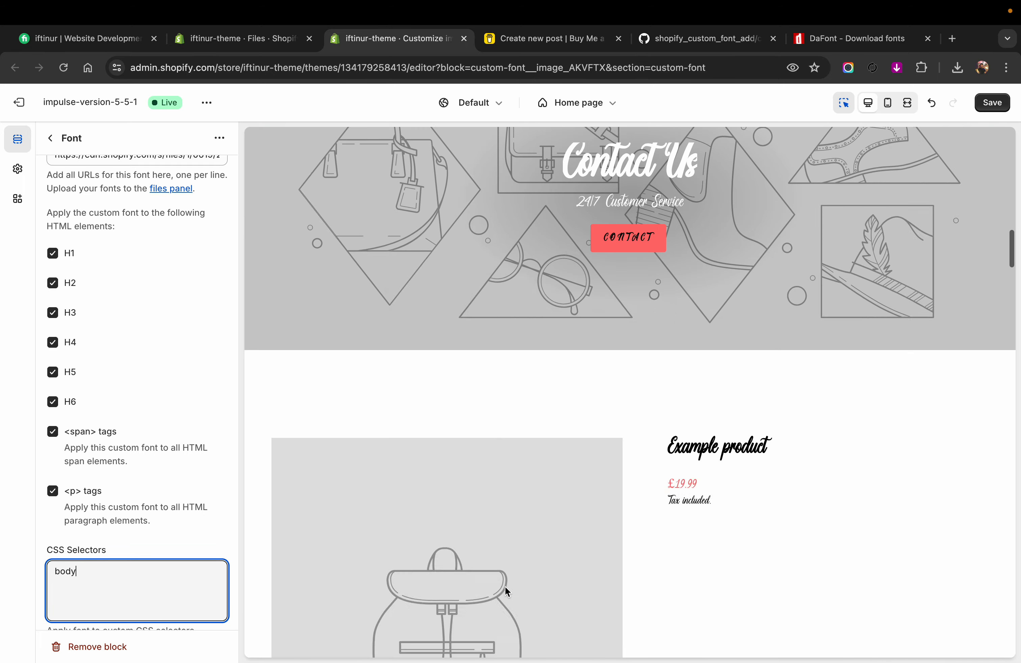
{"action": "scroll", "coordinate": [506, 588], "scroll_direction": "down", "scroll_amount": 12}
{"action": "scroll", "coordinate": [506, 589], "scroll_direction": "down", "scroll_amount": 5}
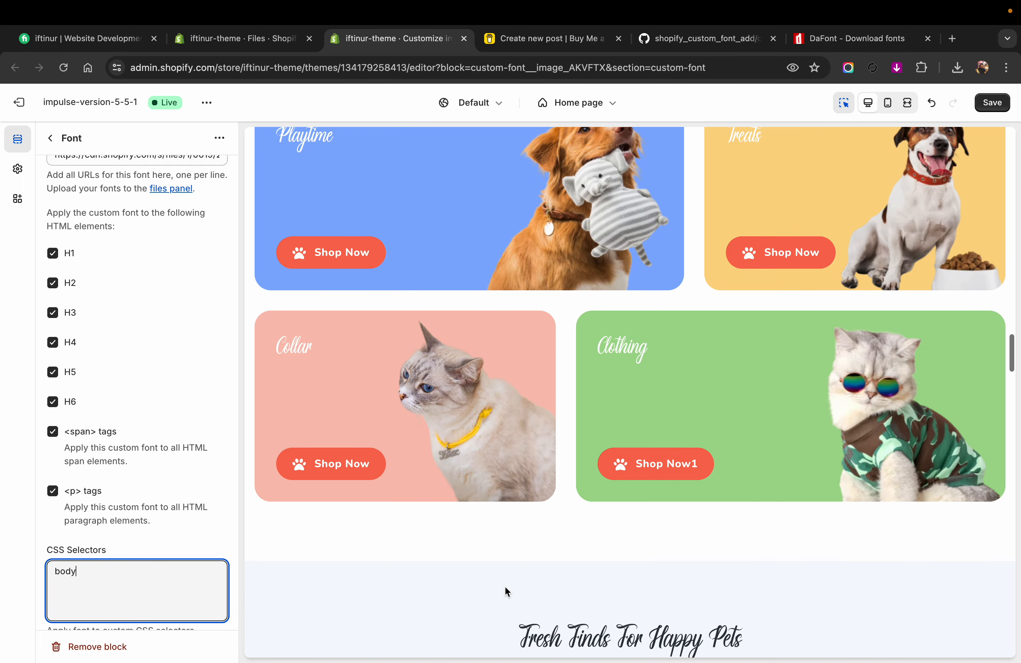
{"action": "scroll", "coordinate": [505, 586], "scroll_direction": "down", "scroll_amount": 15}
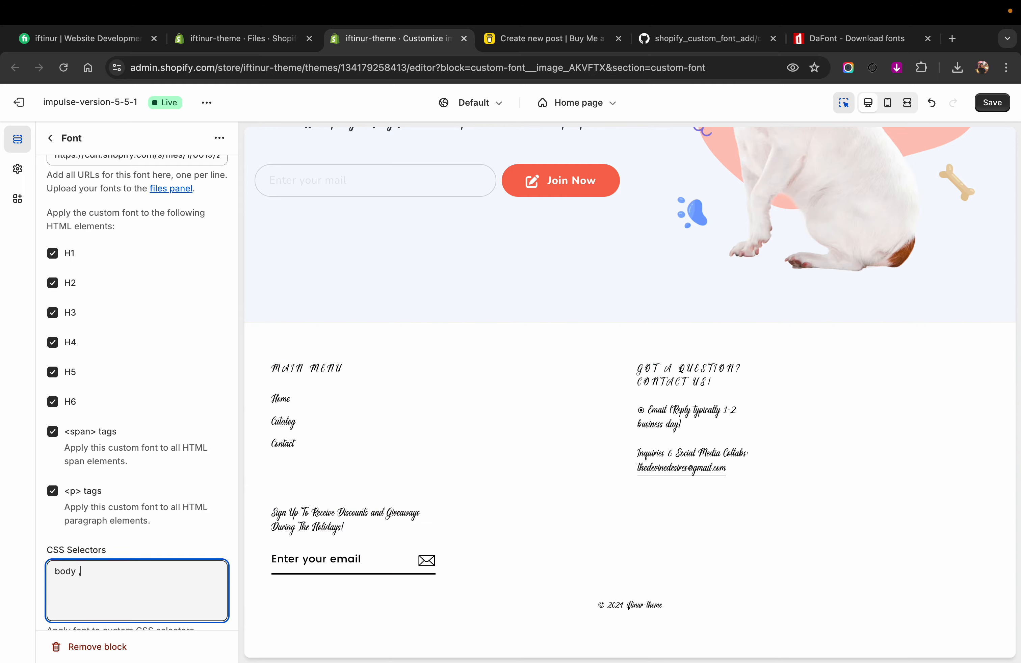
{"action": "type", "text": "footer"}
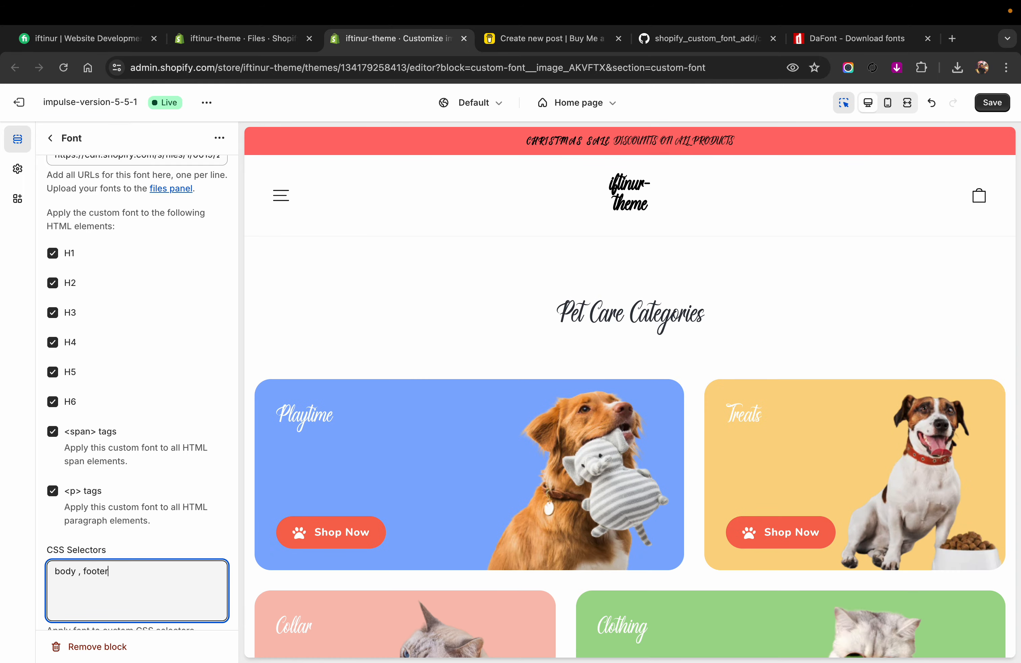
Step: Inspect the footer's email field in the preview and extend the CSS selectors to "body , footer , input"
{"action": "scroll", "coordinate": [435, 430], "scroll_direction": "down", "scroll_amount": 5}
{"action": "scroll", "coordinate": [436, 428], "scroll_direction": "down", "scroll_amount": 15}
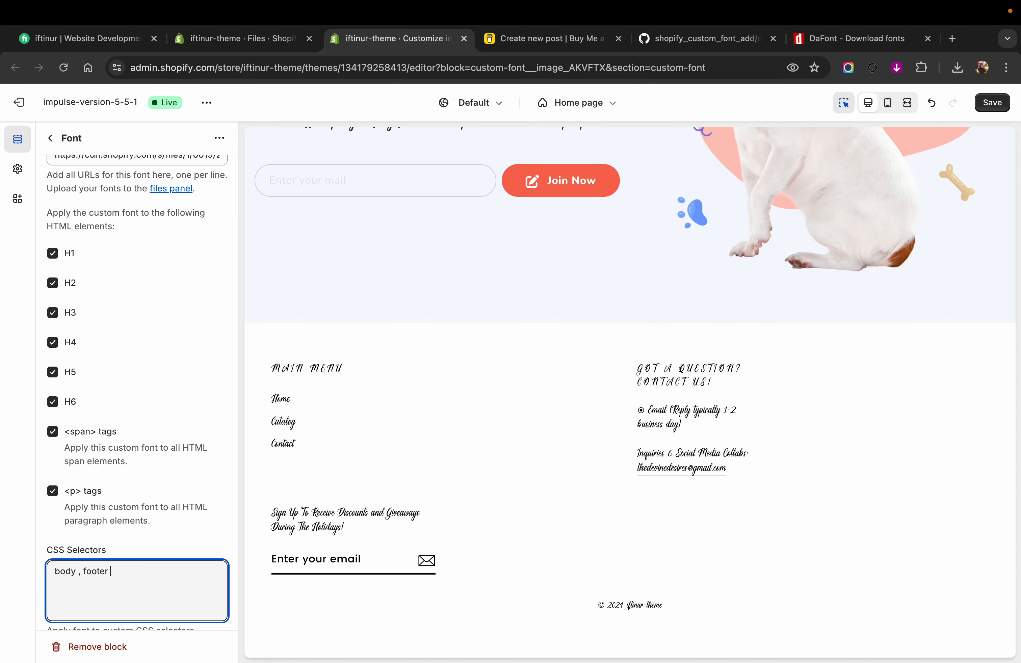
{"action": "type", "text": ", inp"}
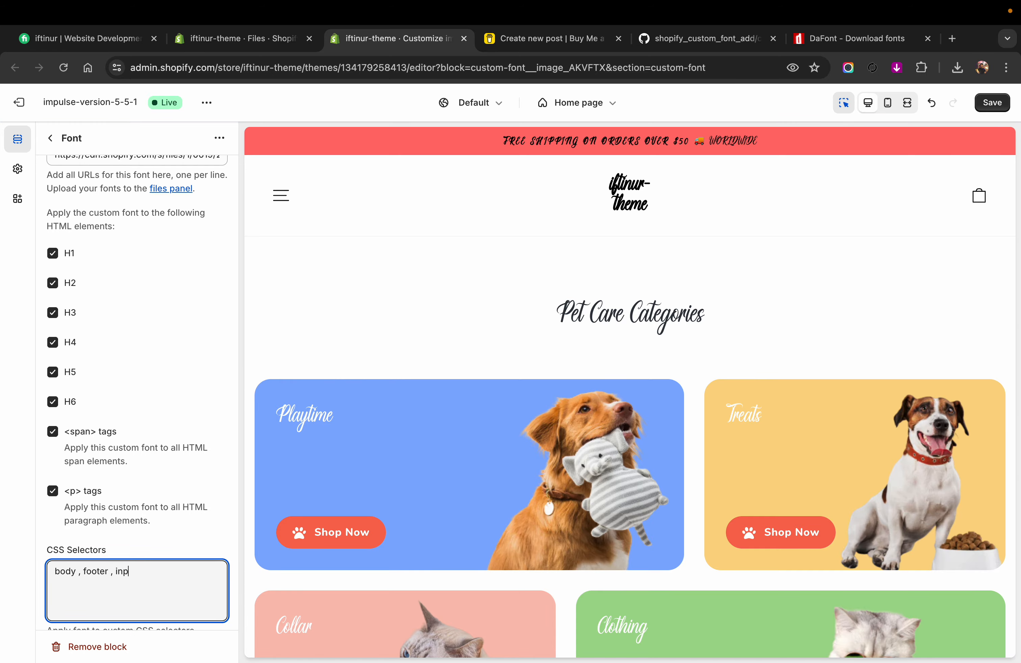
{"action": "type", "text": "ut"}
{"action": "scroll", "coordinate": [377, 464], "scroll_direction": "down", "scroll_amount": 5}
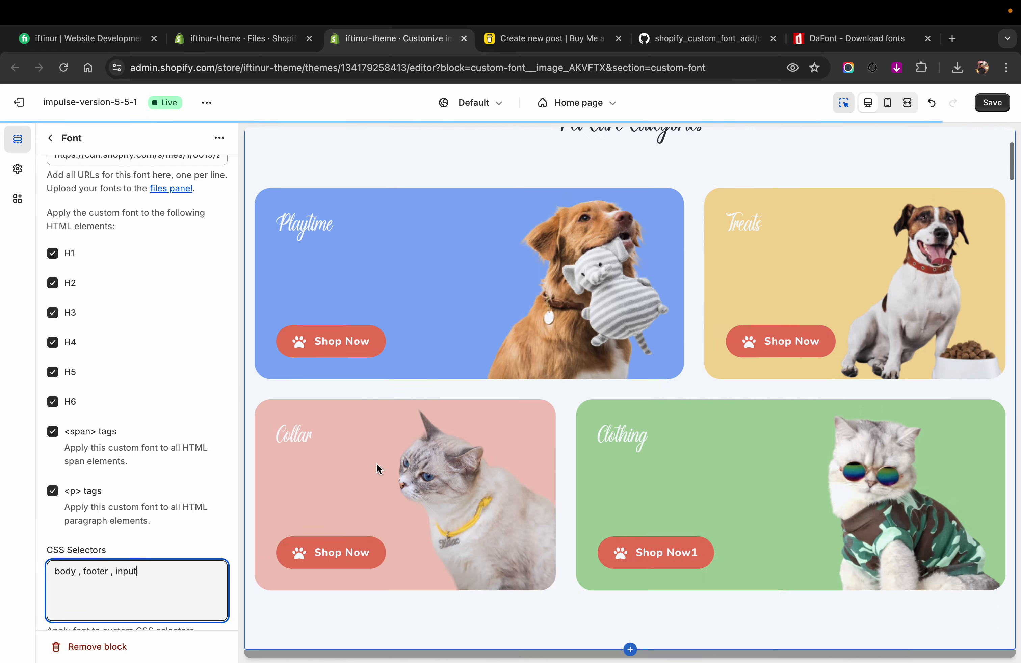
Step: Check the custom font down to the preview's footer and reduce the Font block's CSS selectors to "body , footer"
{"action": "scroll", "coordinate": [377, 469], "scroll_direction": "down", "scroll_amount": 20}
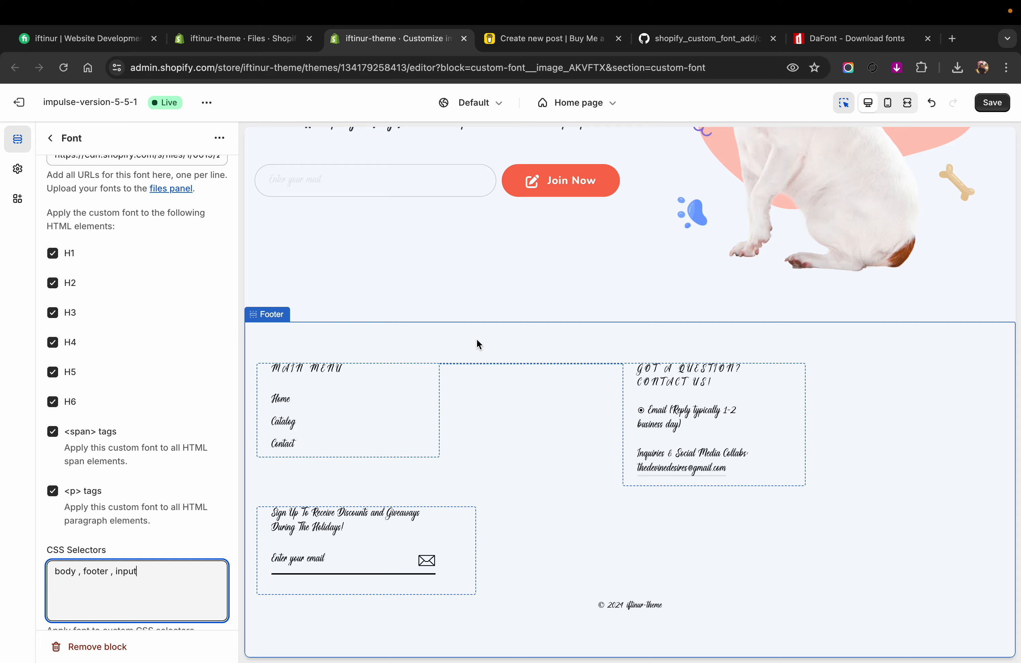
{"action": "right_click", "coordinate": [668, 295]}
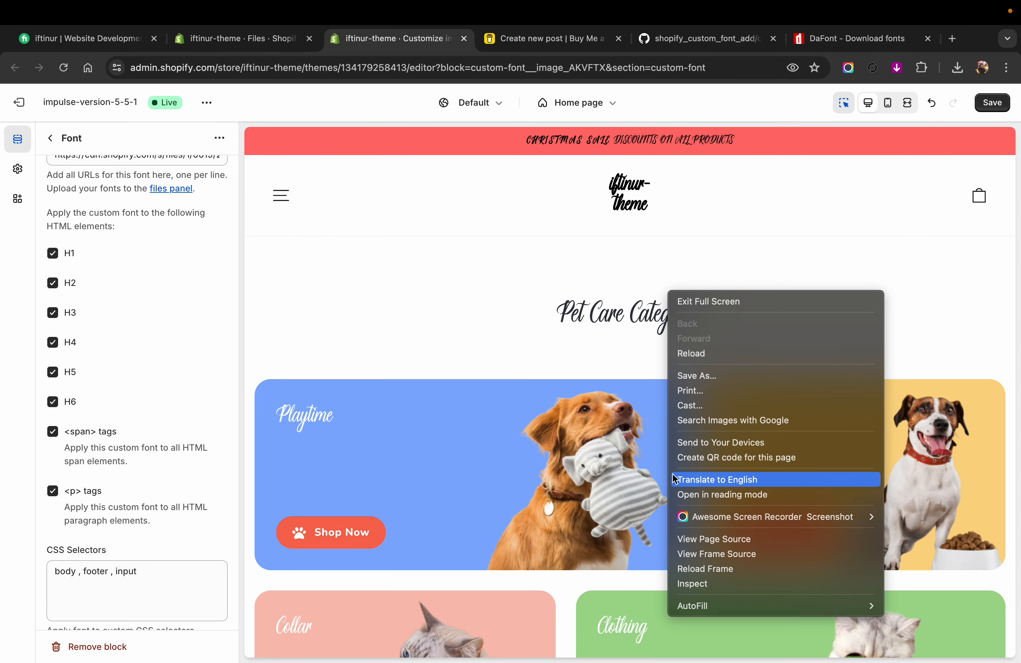
{"action": "left_click", "coordinate": [451, 271]}
{"action": "scroll", "coordinate": [452, 278], "scroll_direction": "down", "scroll_amount": 15}
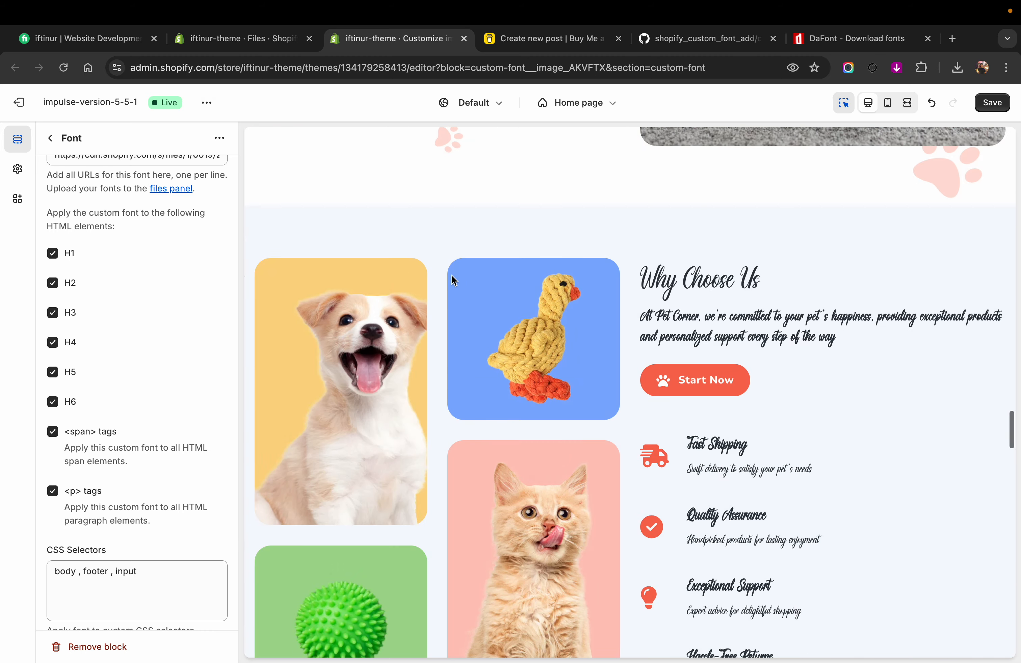
{"action": "scroll", "coordinate": [452, 277], "scroll_direction": "down", "scroll_amount": 20}
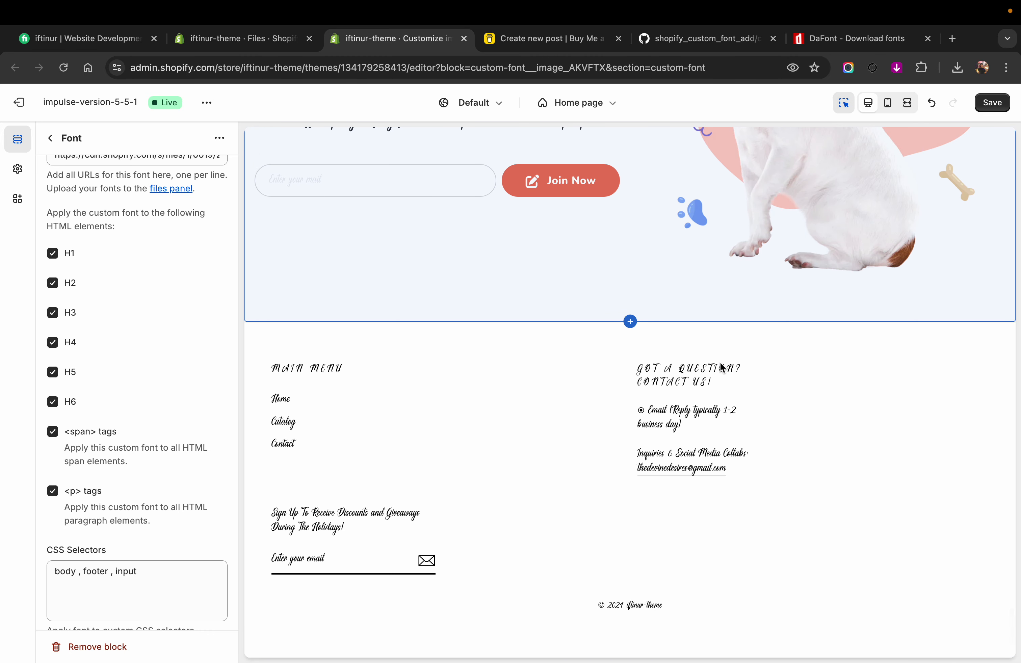
{"action": "left_click_drag", "start_coordinate": [155, 579], "coordinate": [113, 577]}
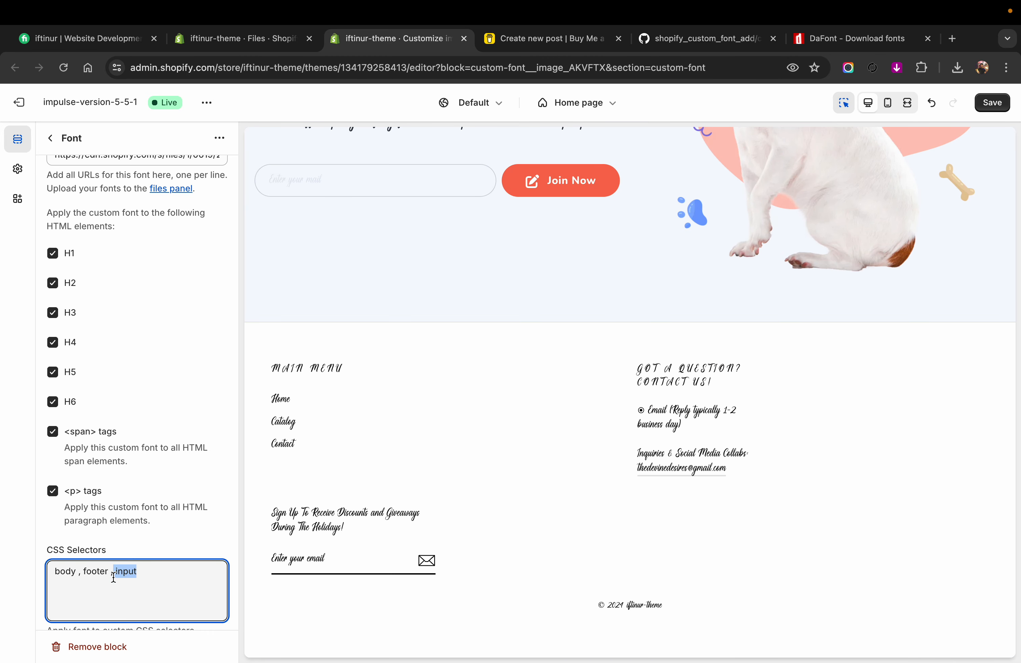
{"action": "key", "text": "BackSpace"}
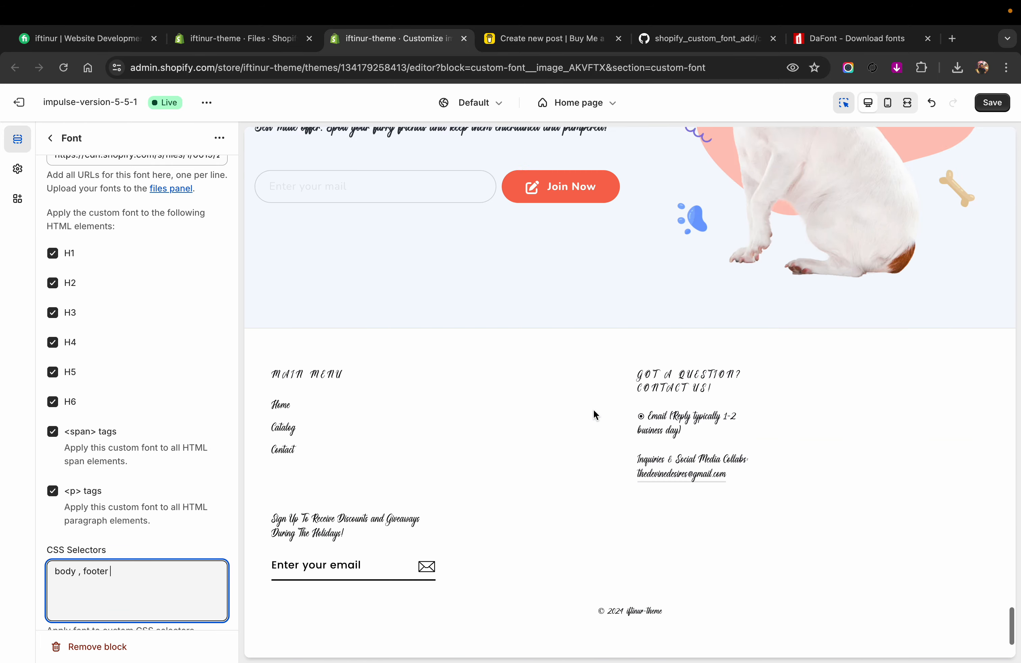
Step: Open the developer tools on the page preview and save the theme changes
{"action": "right_click", "coordinate": [565, 602]}
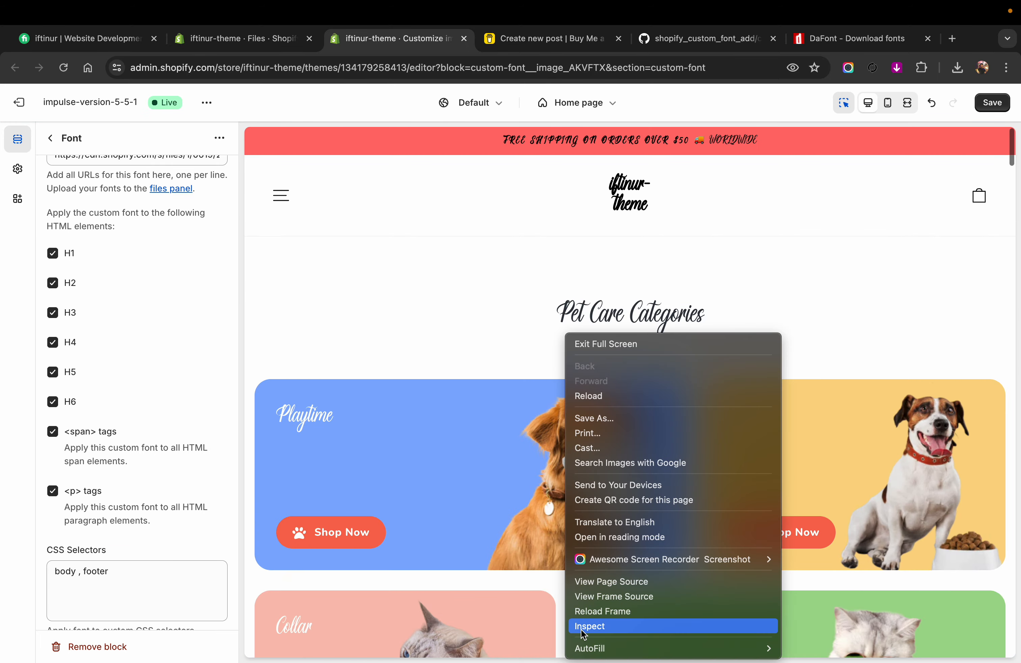
{"action": "left_click", "coordinate": [581, 626]}
{"action": "scroll", "coordinate": [473, 204], "scroll_direction": "down", "scroll_amount": 20}
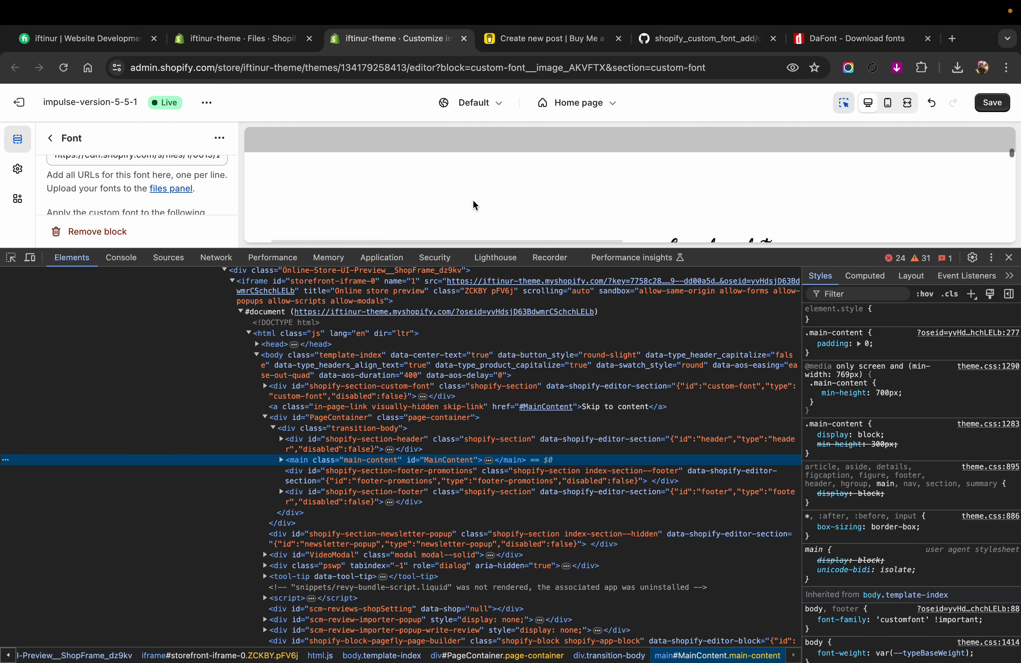
{"action": "scroll", "coordinate": [473, 199], "scroll_direction": "up", "scroll_amount": 1}
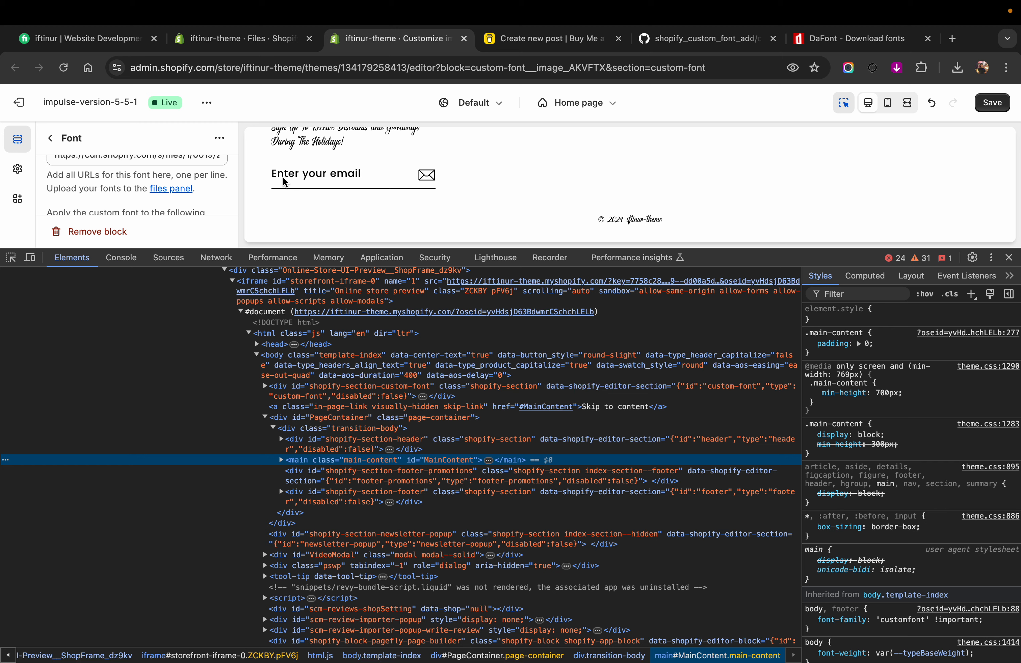
{"action": "left_click", "coordinate": [13, 258]}
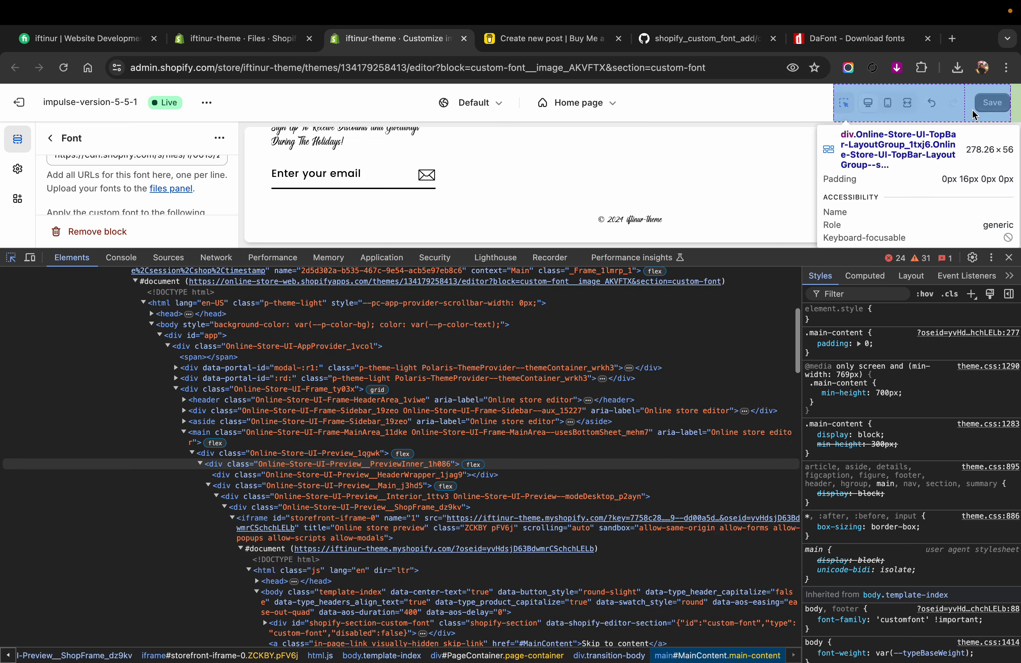
{"action": "left_click", "coordinate": [989, 103]}
{"action": "left_click", "coordinate": [988, 103]}
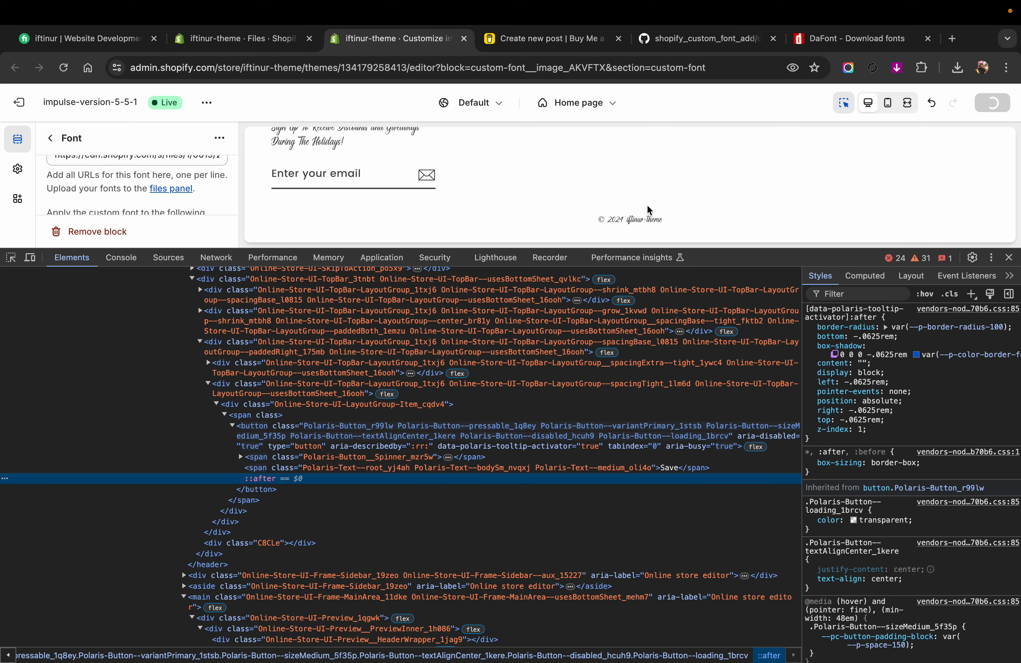
Step: View the live store in a new tab and go down to its footer
{"action": "left_click", "coordinate": [207, 102]}
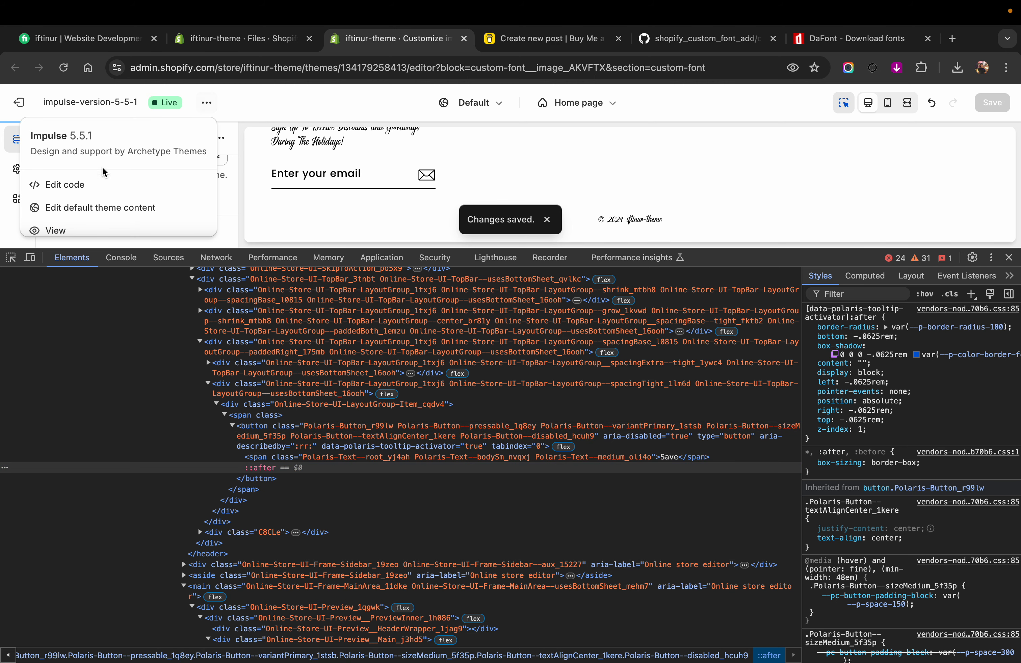
{"action": "left_click", "coordinate": [86, 216]}
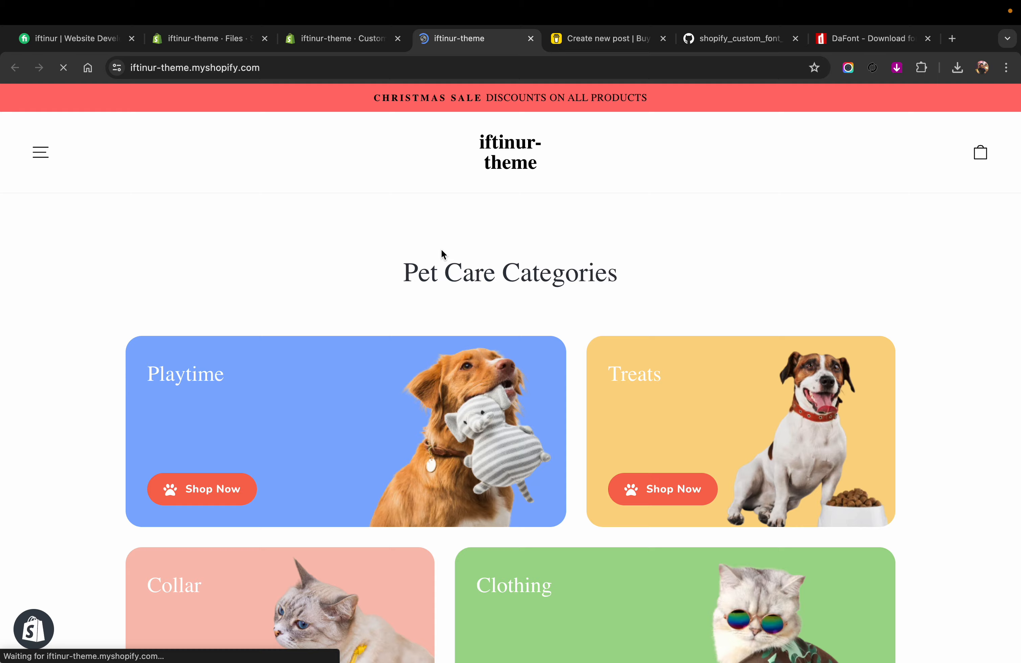
{"action": "scroll", "coordinate": [442, 250], "scroll_direction": "down", "scroll_amount": 20}
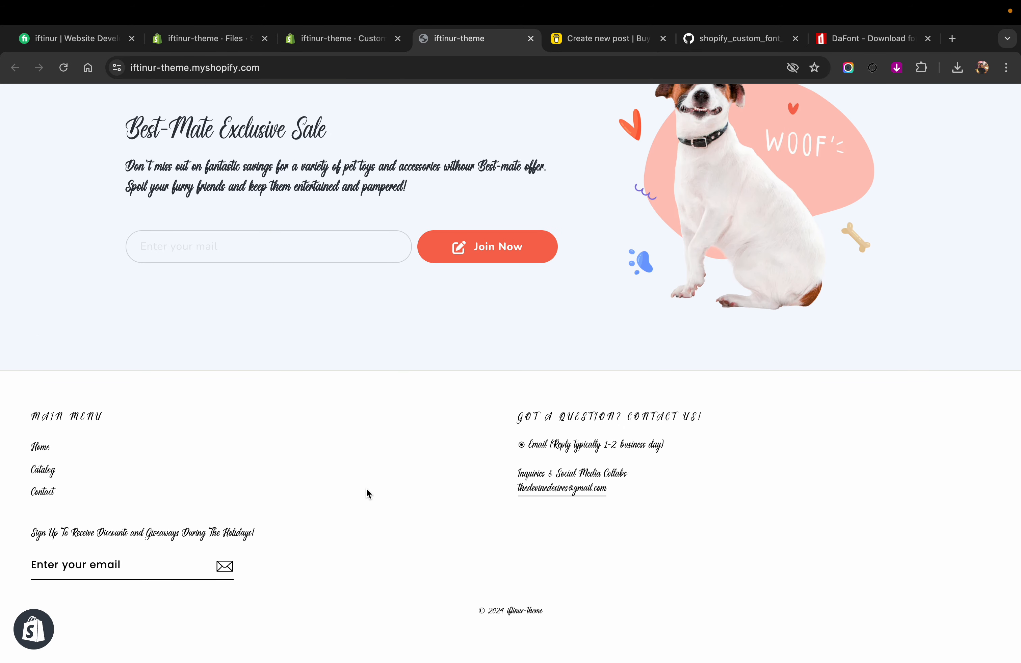
Step: Inspect the "Enter your email" field in the live store's footer with the element picker
{"action": "right_click", "coordinate": [366, 489]}
{"action": "left_click", "coordinate": [399, 649]}
{"action": "scroll", "coordinate": [432, 132], "scroll_direction": "down", "scroll_amount": 10}
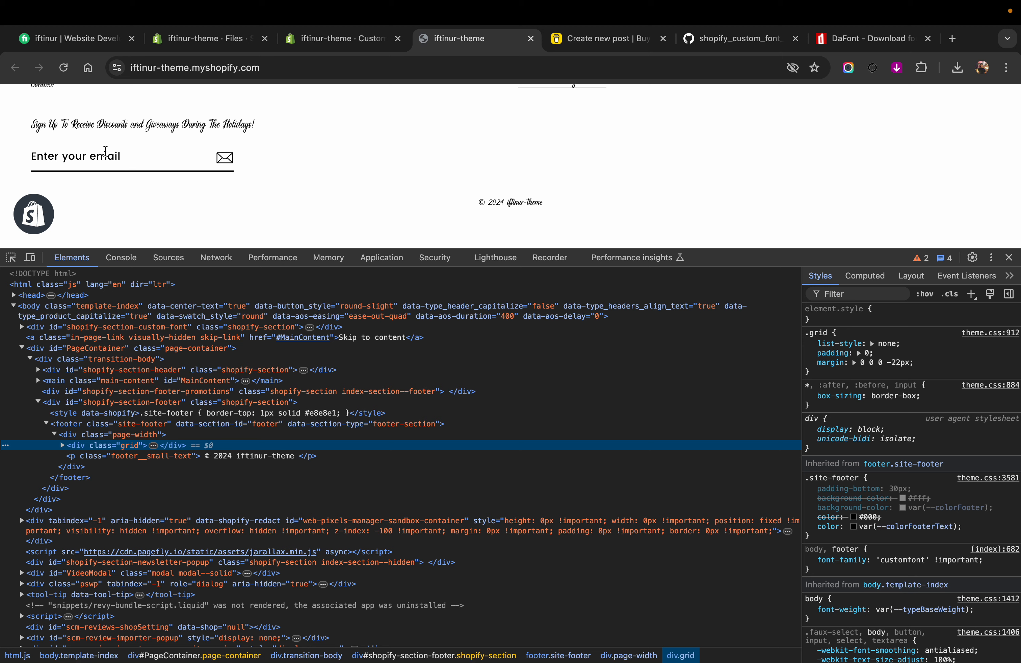
{"action": "left_click", "coordinate": [11, 257]}
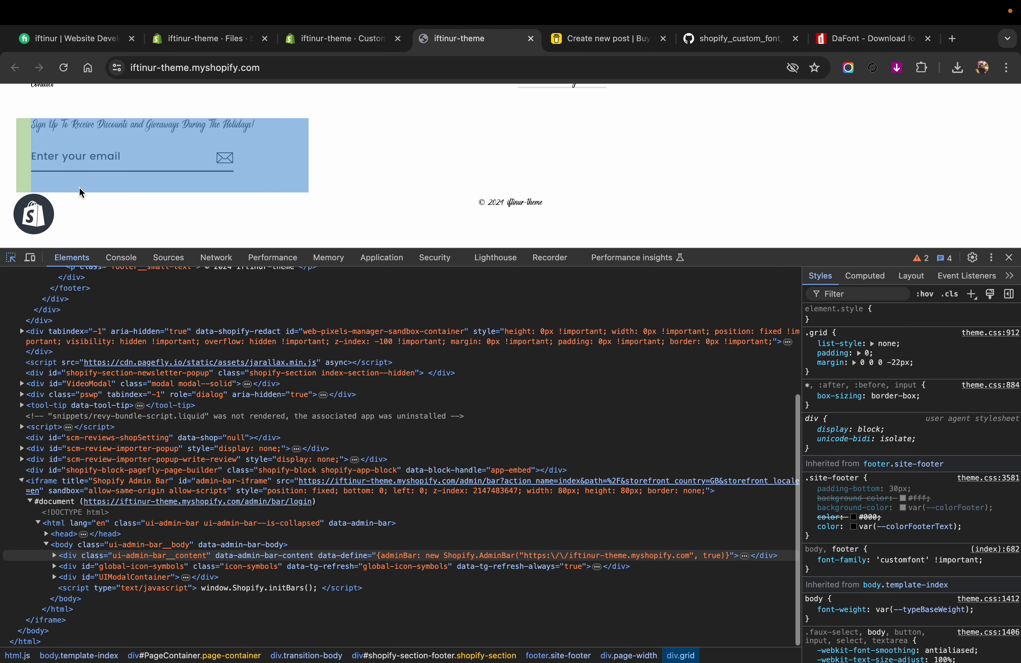
{"action": "left_click", "coordinate": [111, 164]}
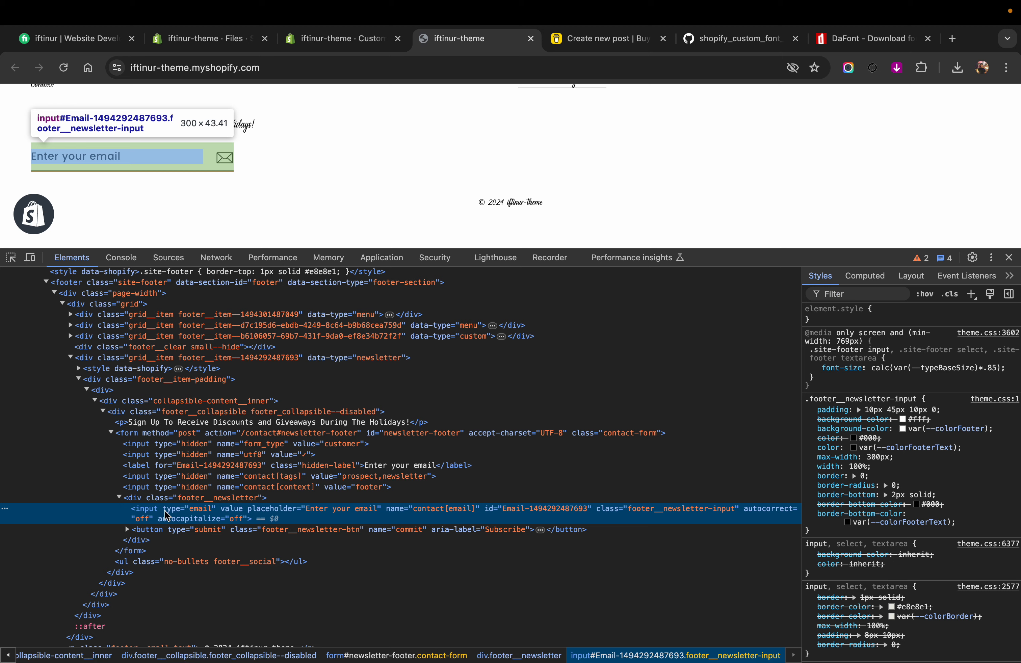
Step: Examine the email input's markup together with its footer__newsletter container, hidden label and surrounding contact form
{"action": "double_click", "coordinate": [147, 509]}
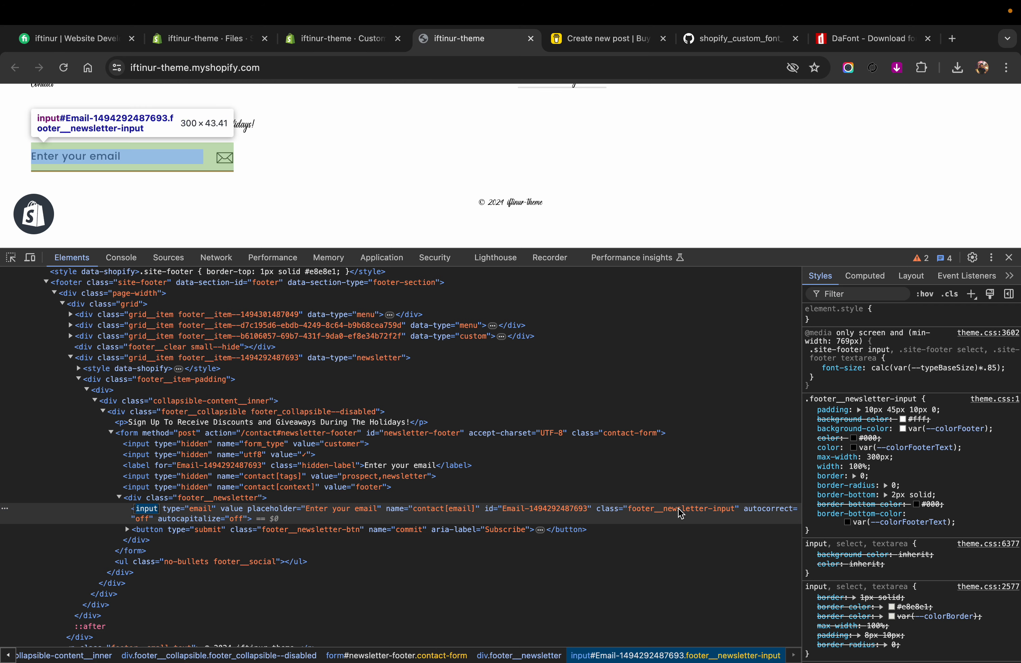
{"action": "left_click", "coordinate": [619, 513]}
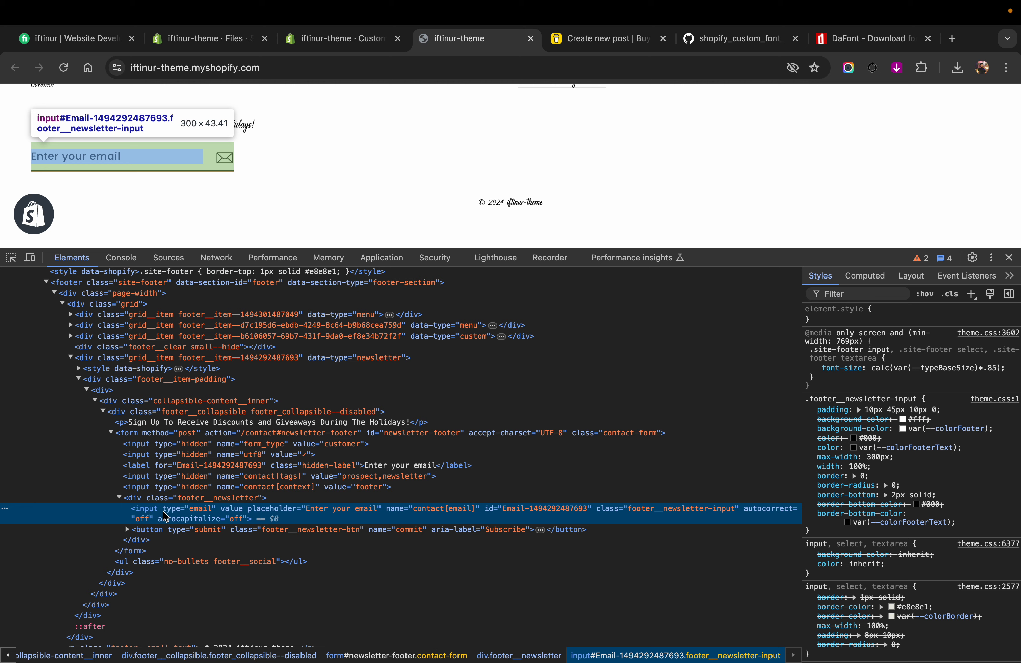
{"action": "left_click", "coordinate": [136, 499]}
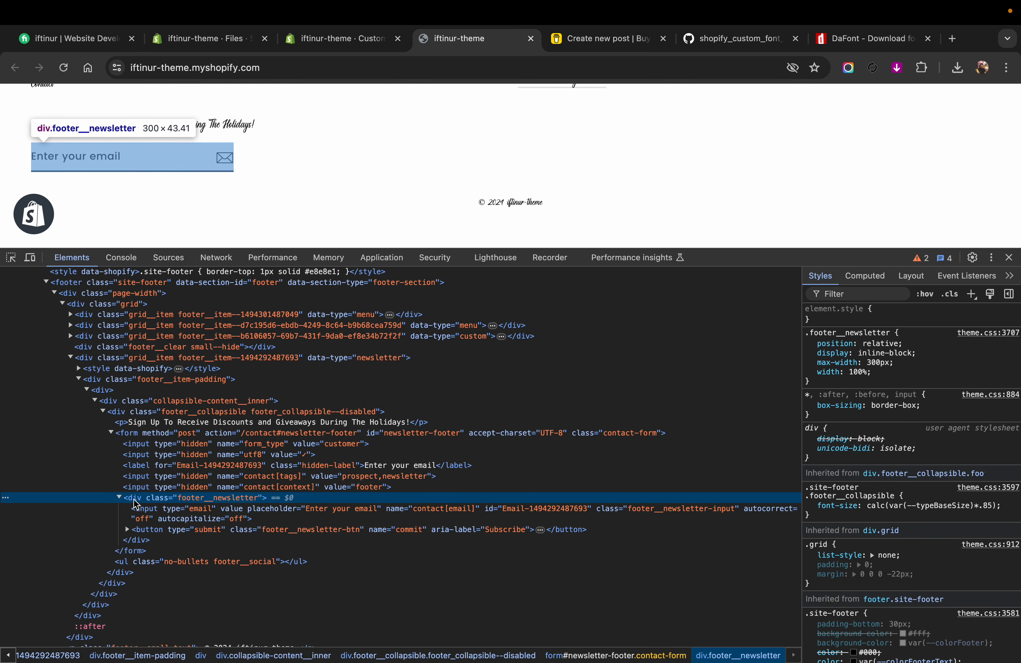
{"action": "left_click", "coordinate": [148, 469]}
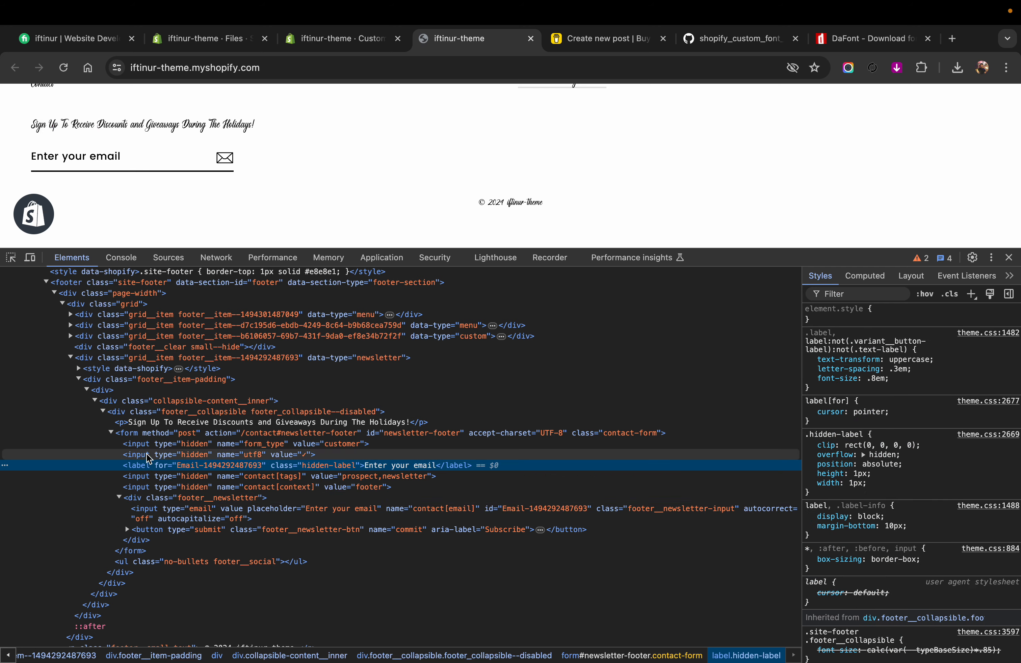
{"action": "left_click", "coordinate": [149, 456]}
{"action": "left_click", "coordinate": [148, 434]}
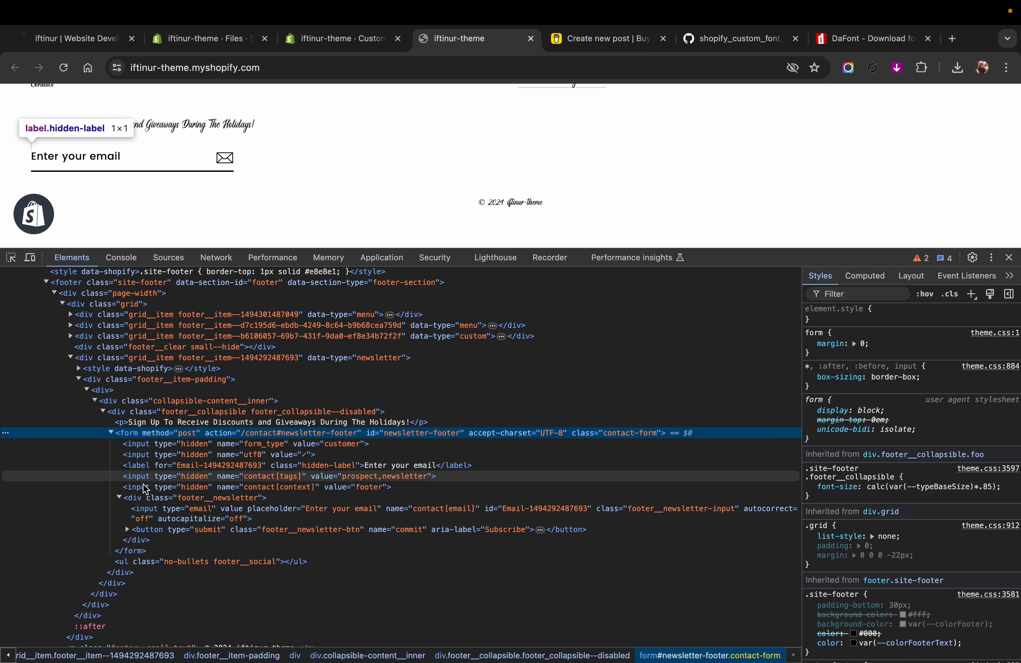
{"action": "left_click", "coordinate": [151, 515]}
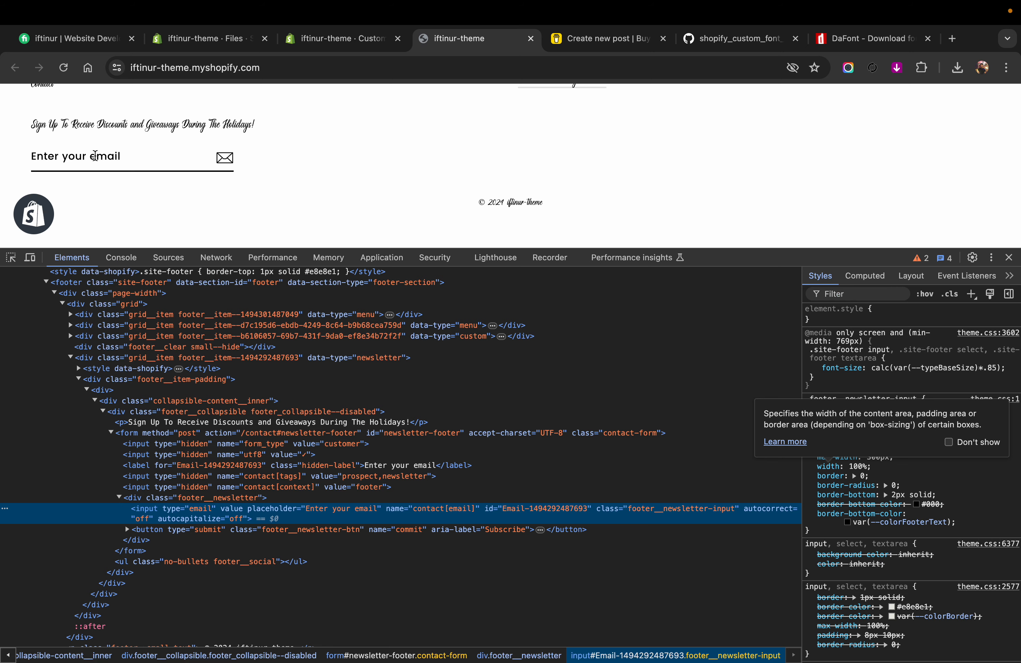
Step: Return to the theme editor, check the footer preview and close the developer tools there
{"action": "left_click", "coordinate": [344, 39]}
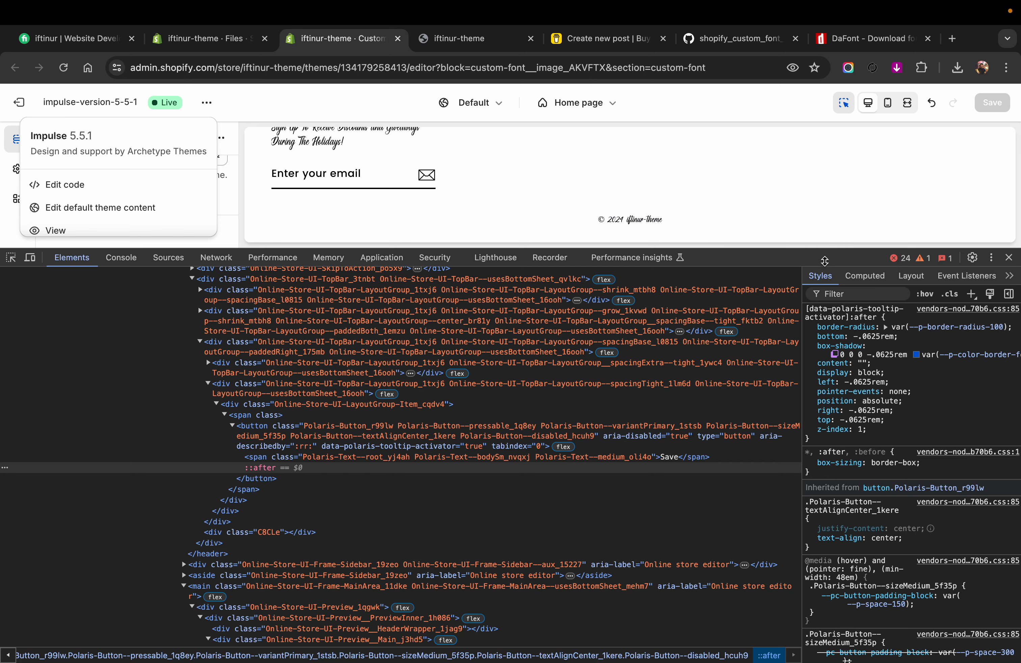
{"action": "left_click_drag", "start_coordinate": [823, 249], "coordinate": [822, 544]}
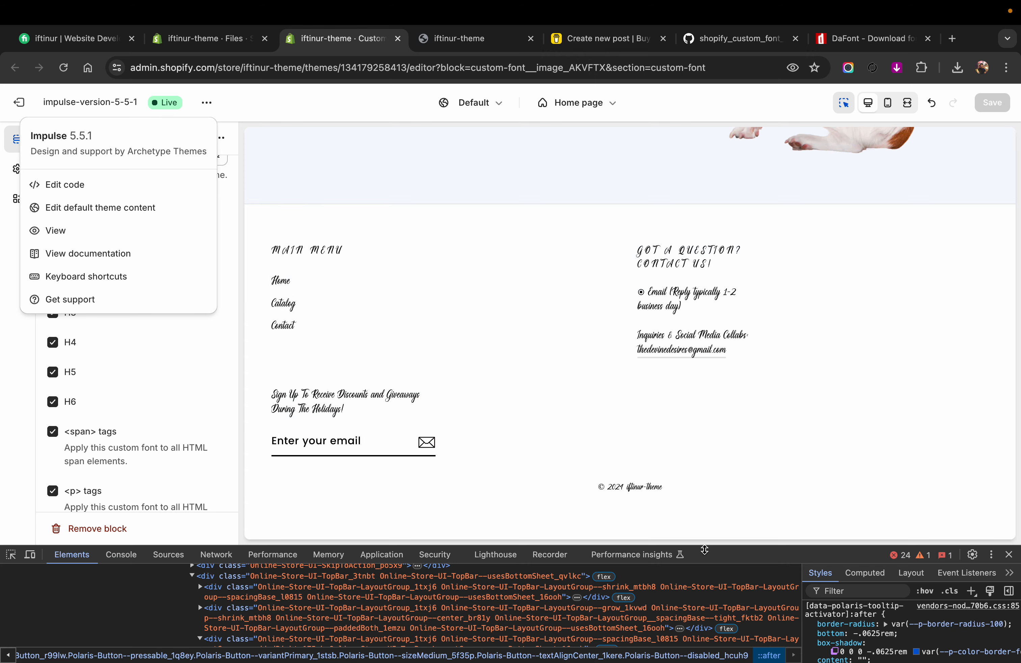
{"action": "left_click_drag", "start_coordinate": [704, 550], "coordinate": [741, 259]}
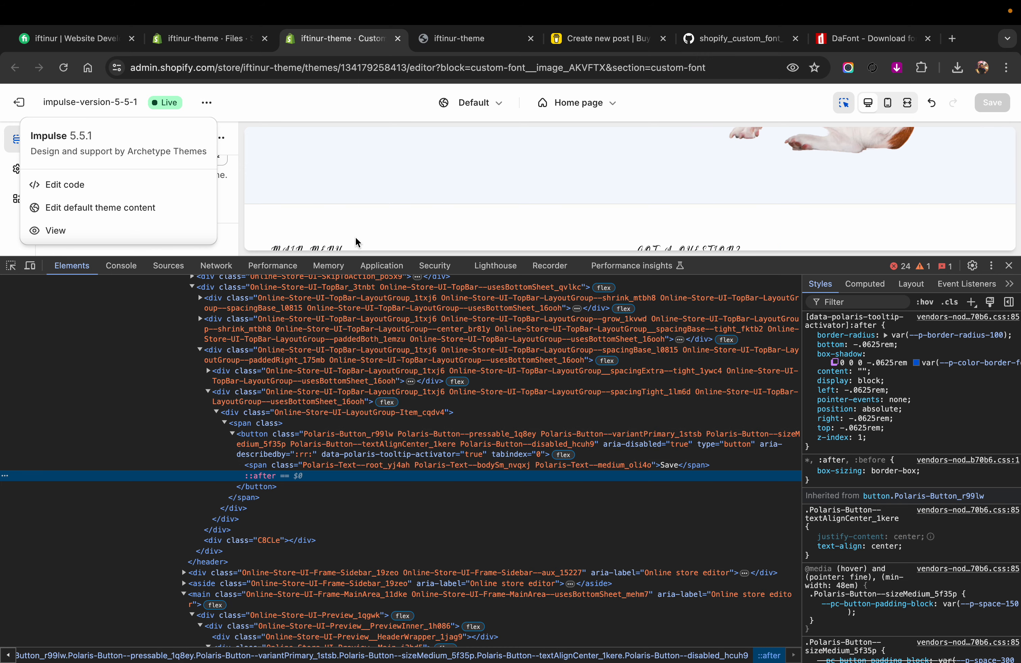
{"action": "scroll", "coordinate": [360, 181], "scroll_direction": "down", "scroll_amount": 3}
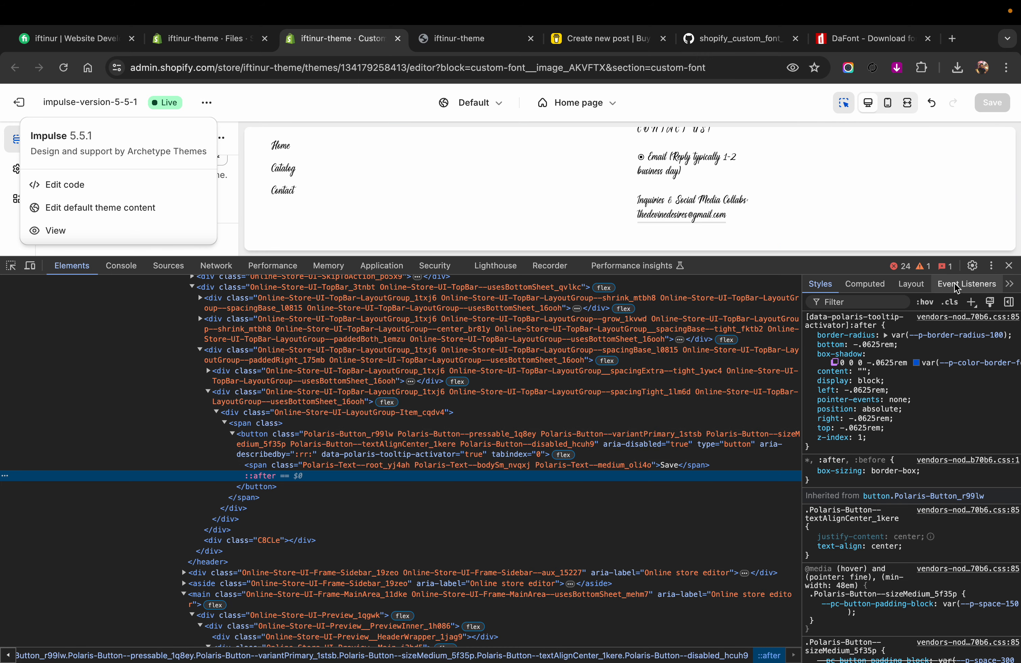
{"action": "left_click", "coordinate": [1010, 265]}
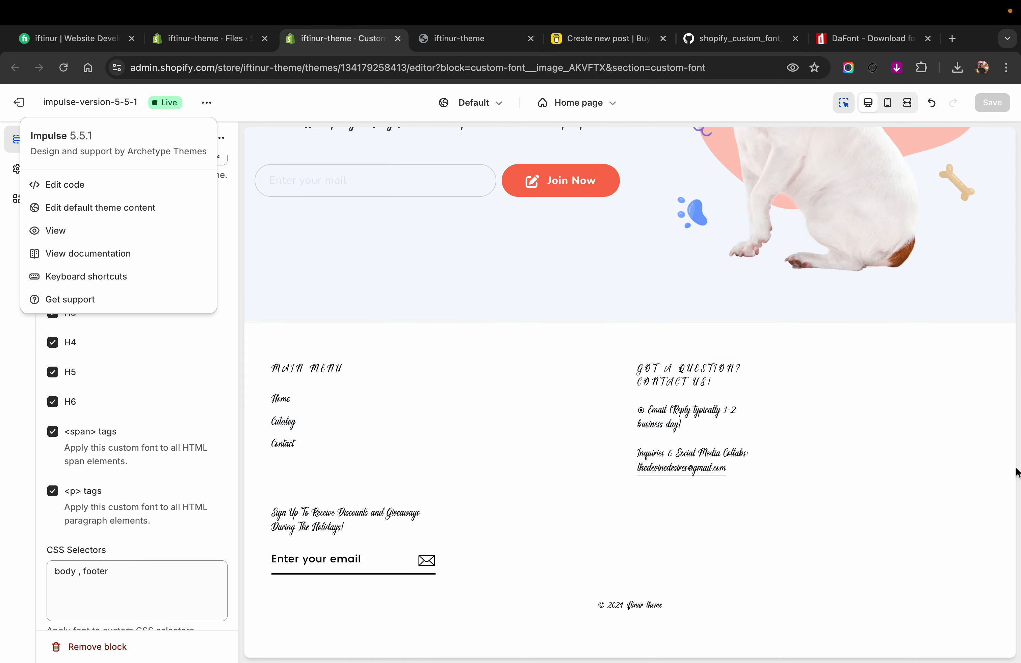
Step: Switch back to the live store and pick the footer's email input for inspection again
{"action": "left_click", "coordinate": [470, 38]}
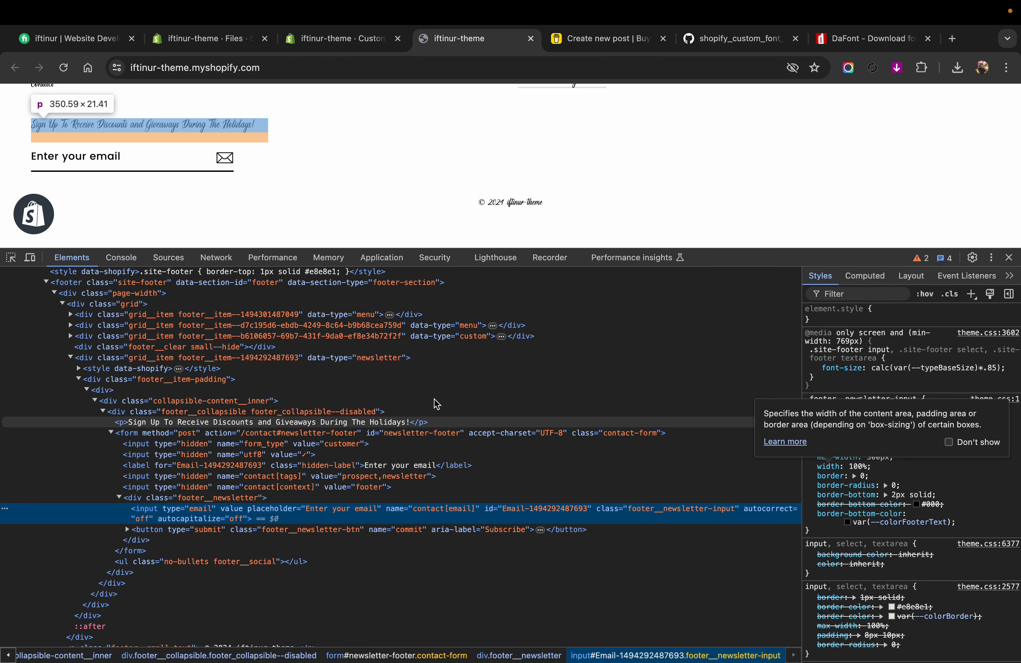
{"action": "scroll", "coordinate": [193, 212], "scroll_direction": "up", "scroll_amount": 3}
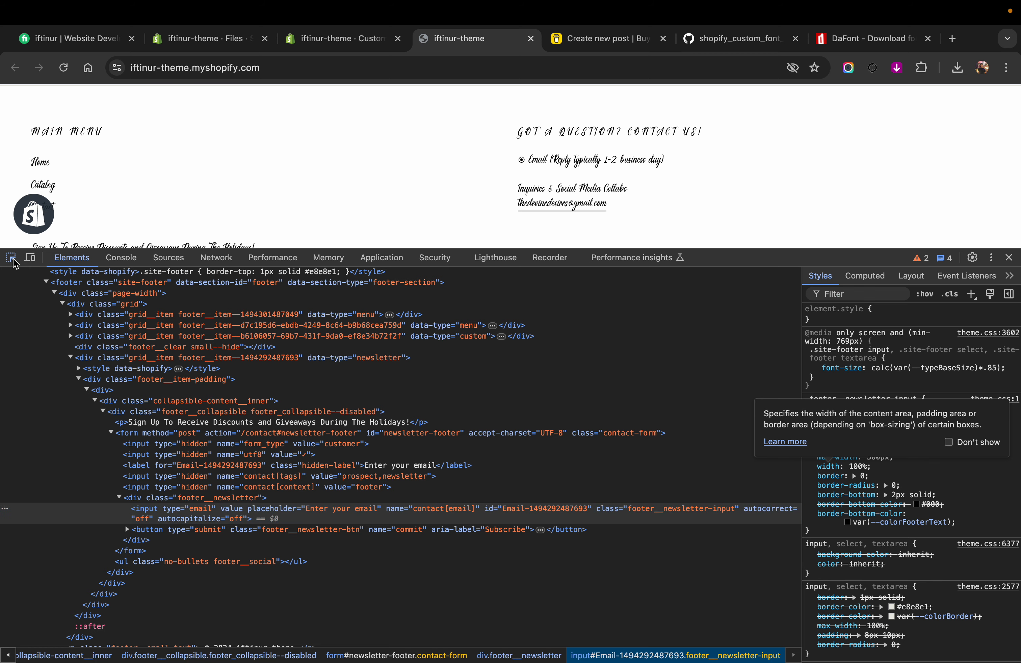
{"action": "scroll", "coordinate": [228, 200], "scroll_direction": "down", "scroll_amount": 3}
{"action": "left_click", "coordinate": [144, 198]}
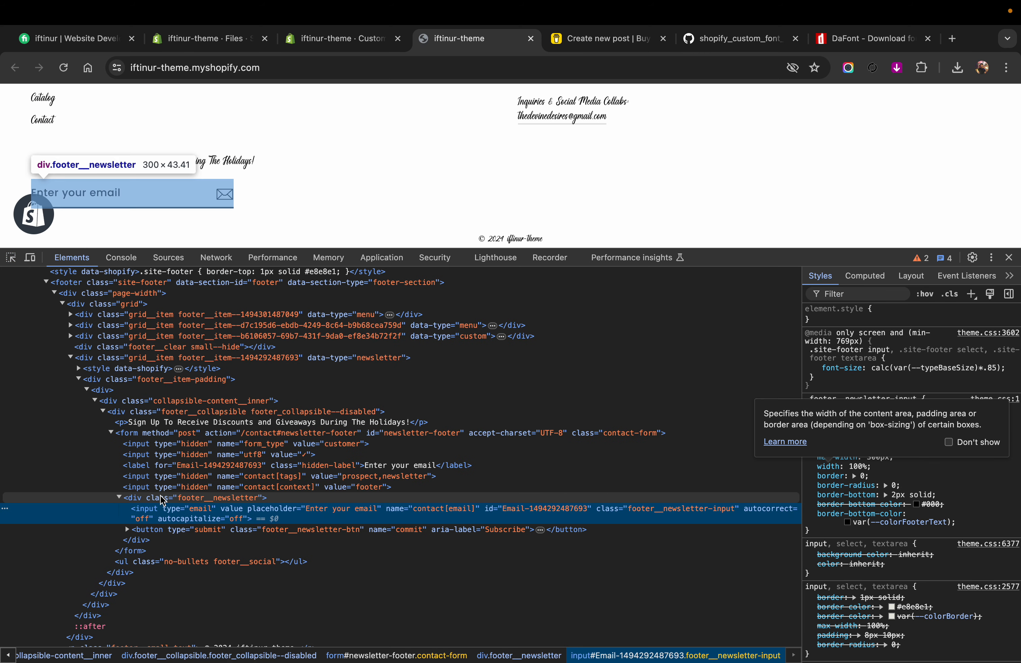
Step: Select the email input's parent div in the markup and highlight its class attribute footer__newsletter
{"action": "left_click", "coordinate": [131, 499]}
{"action": "left_click", "coordinate": [120, 498]}
{"action": "left_click", "coordinate": [120, 498]}
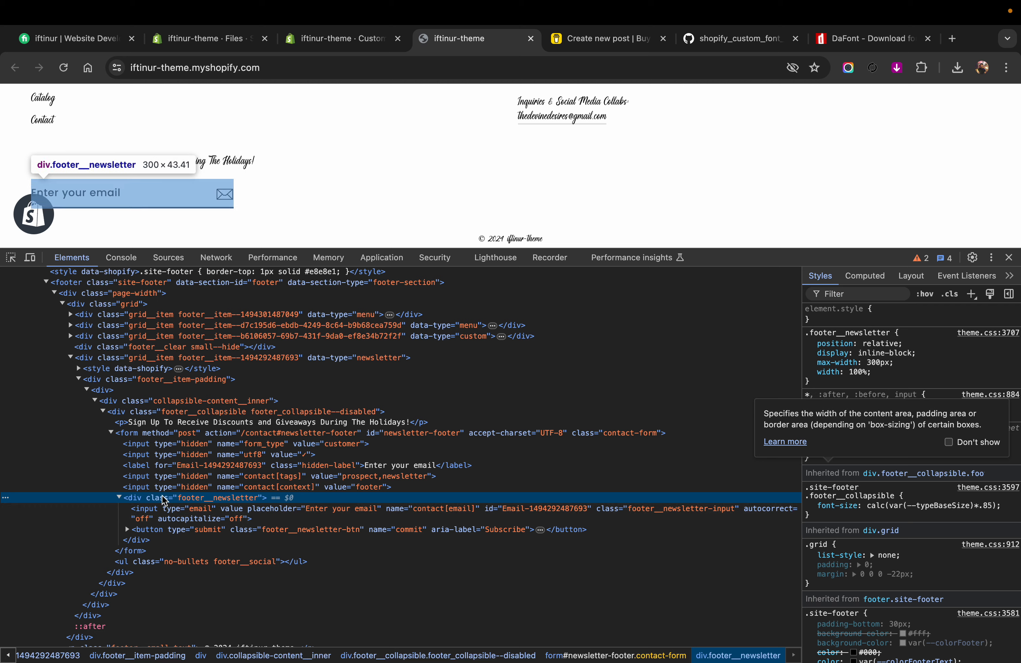
{"action": "double_click", "coordinate": [196, 498]}
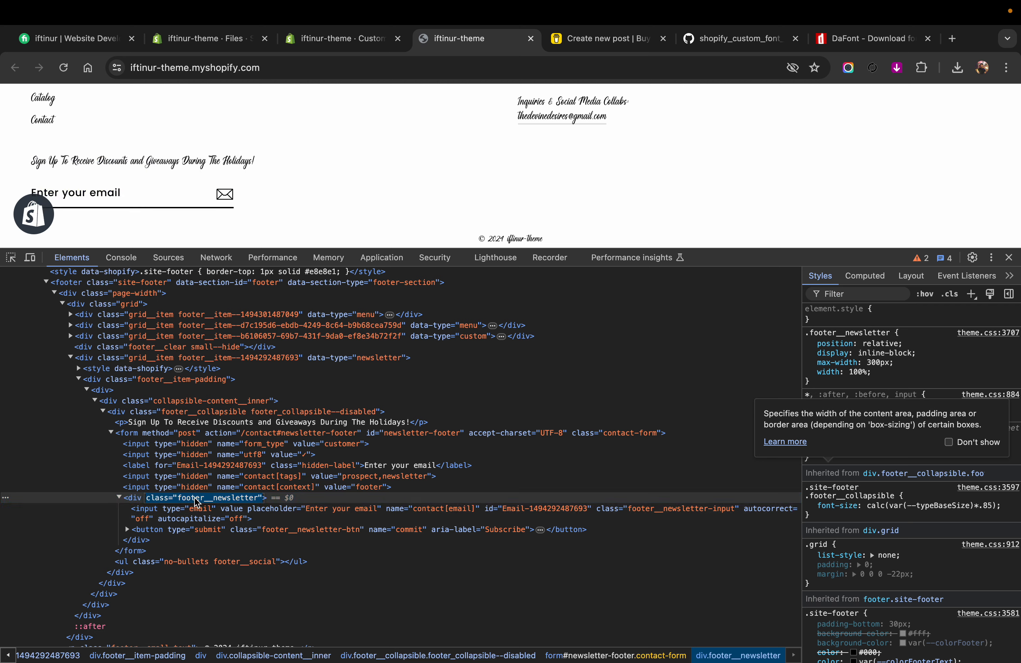
{"action": "left_click", "coordinate": [257, 501]}
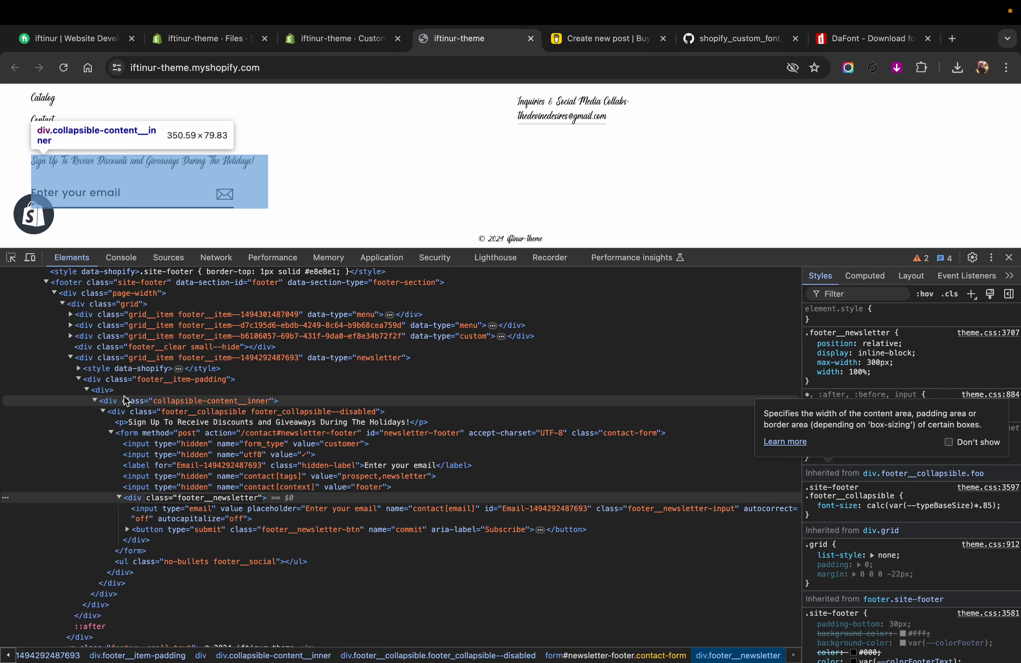
Step: Collapse and re-expand the site-footer element in the markup, and return to the theme editor
{"action": "left_click", "coordinate": [46, 282]}
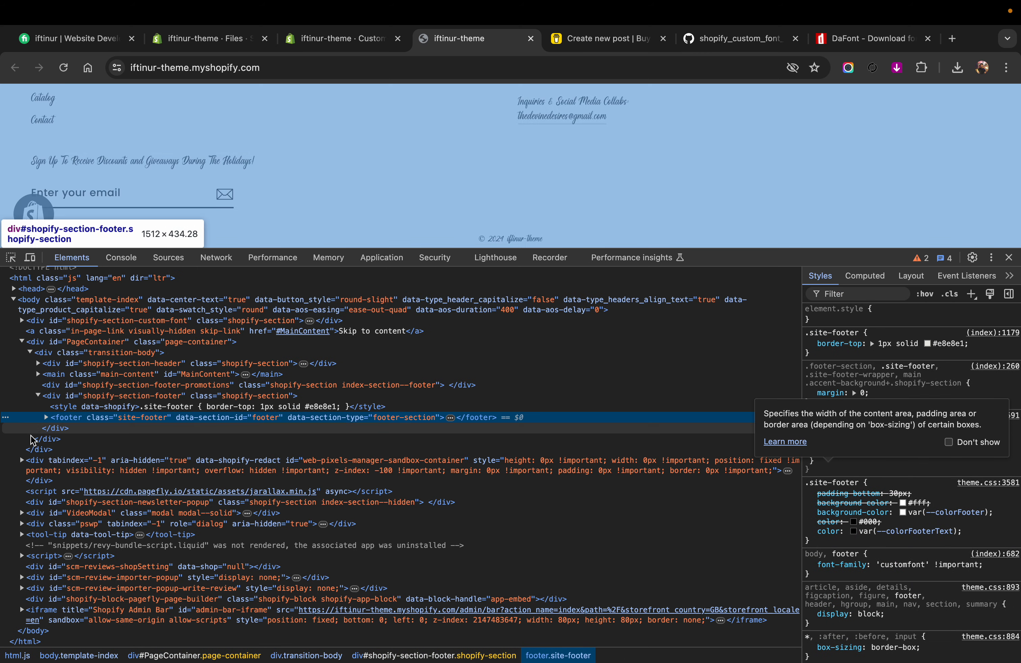
{"action": "left_click", "coordinate": [46, 418]}
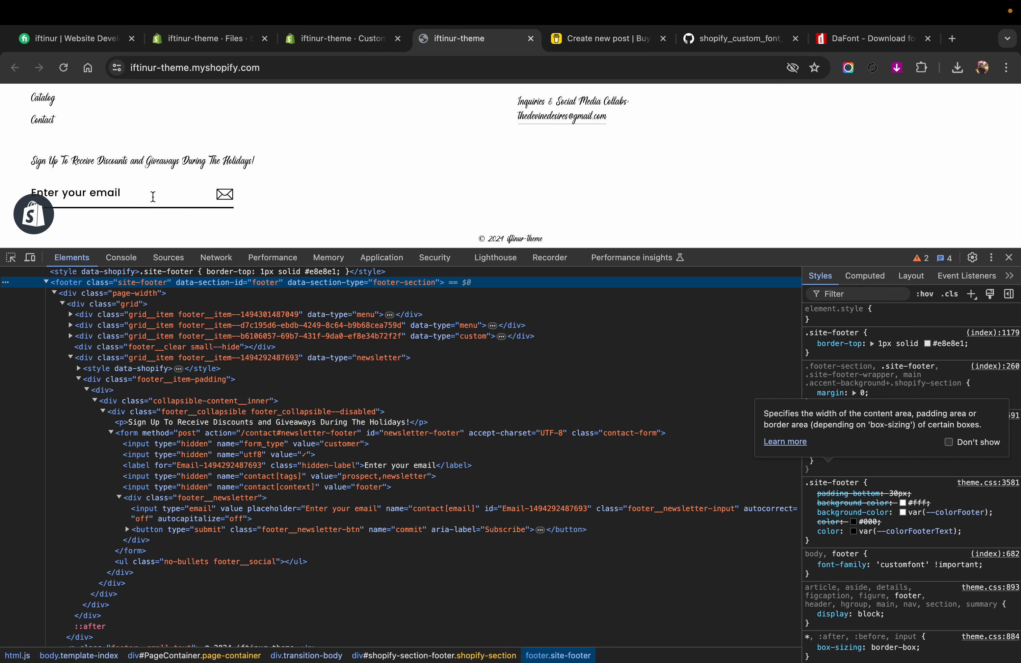
{"action": "left_click", "coordinate": [324, 47]}
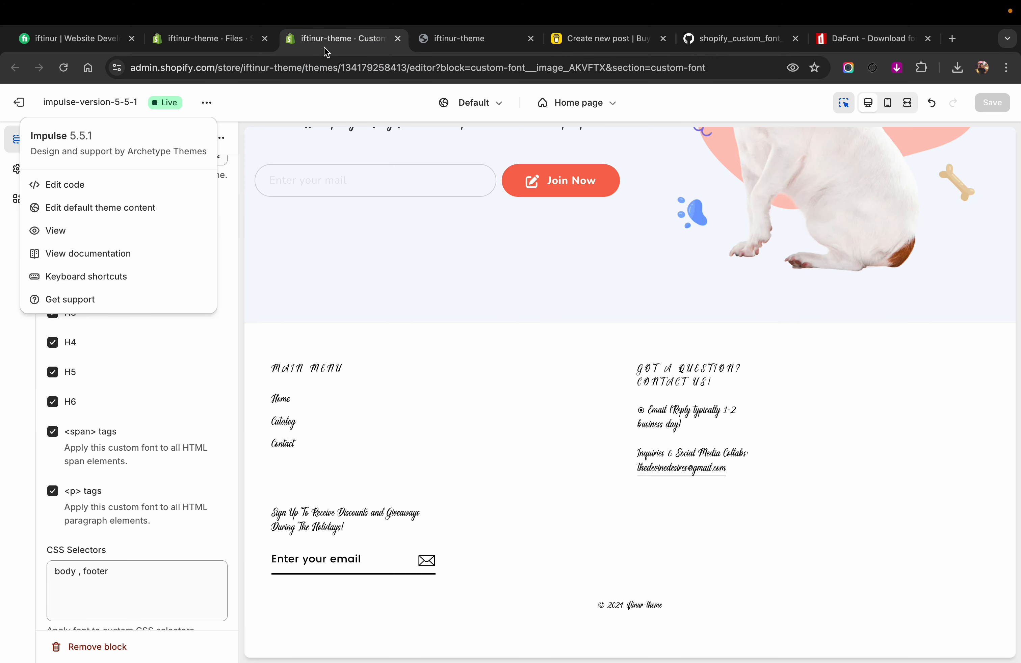
Step: Extend the Font block's CSS selectors to "body , footer input ,div", checking the footer's email field in the preview
{"action": "left_click", "coordinate": [114, 572]}
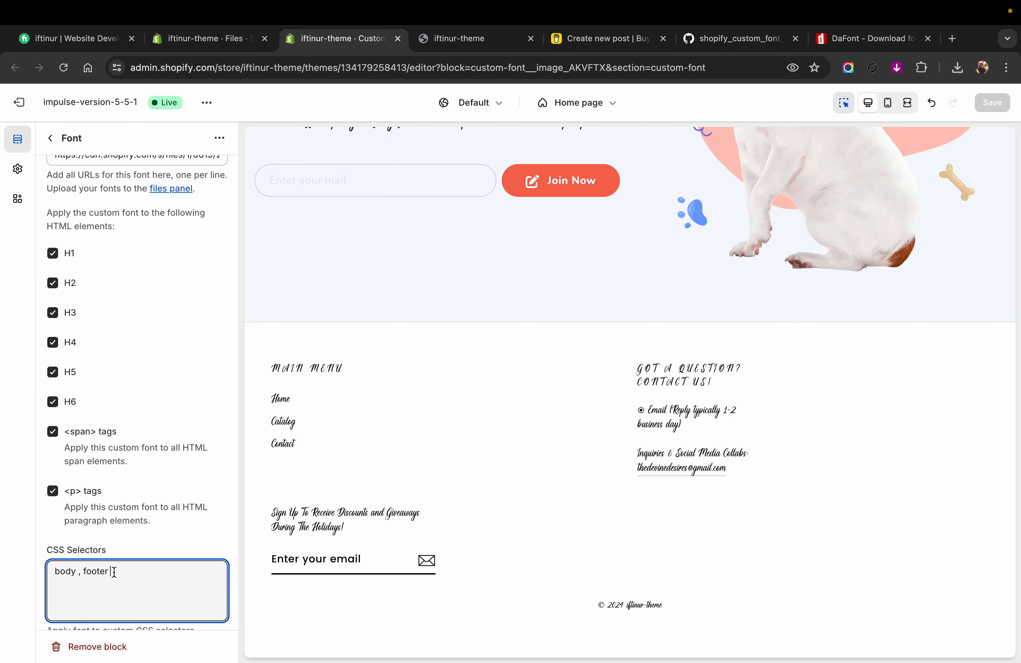
{"action": "type", "text": "input"}
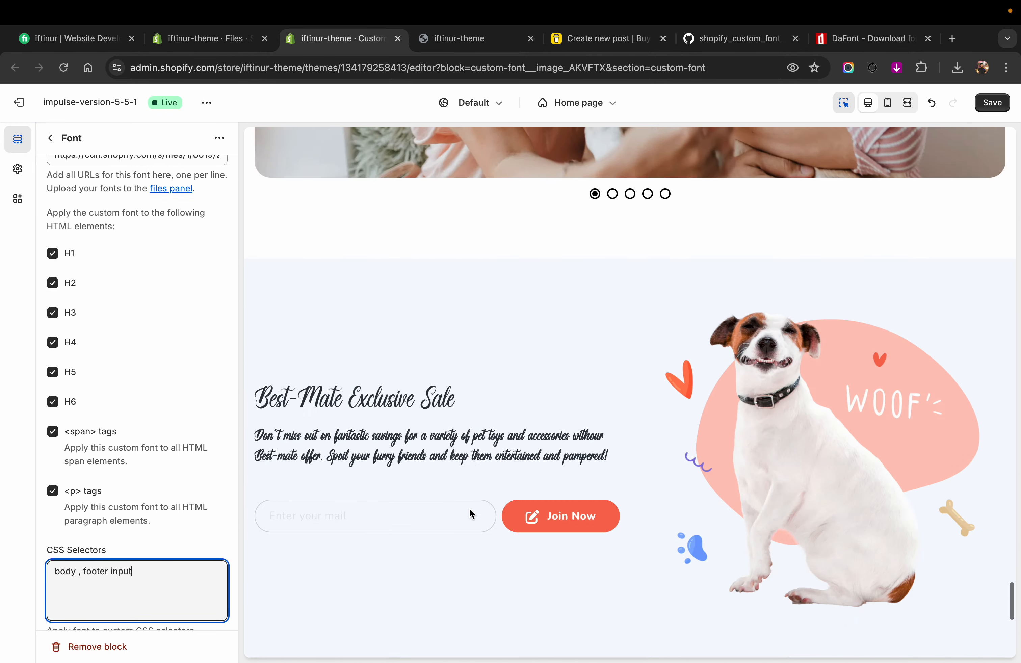
{"action": "scroll", "coordinate": [470, 508], "scroll_direction": "down", "scroll_amount": 8}
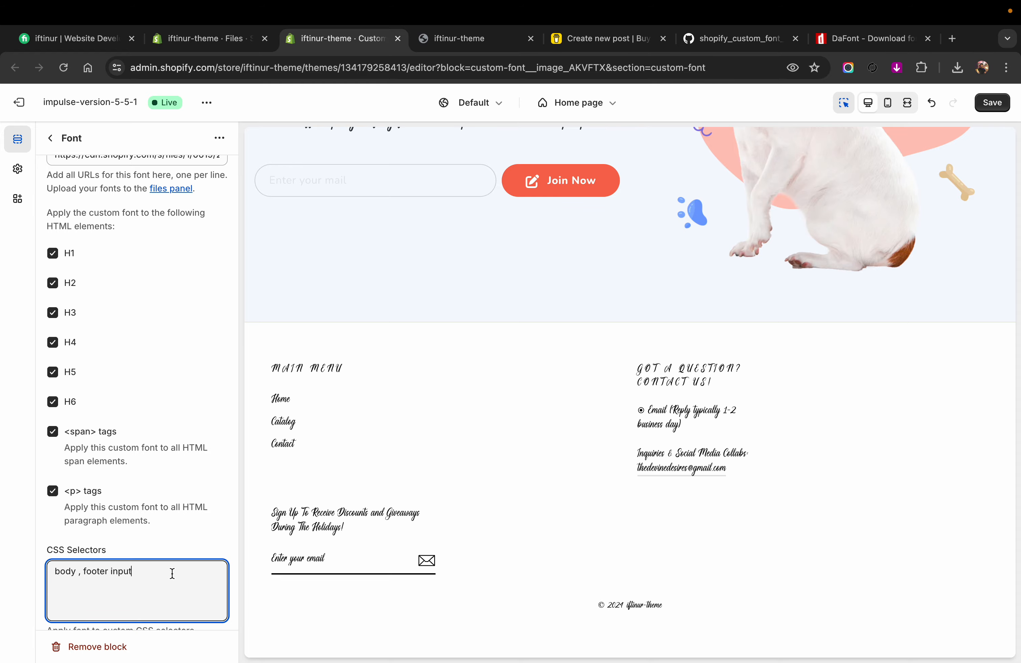
{"action": "type", "text": ",div"}
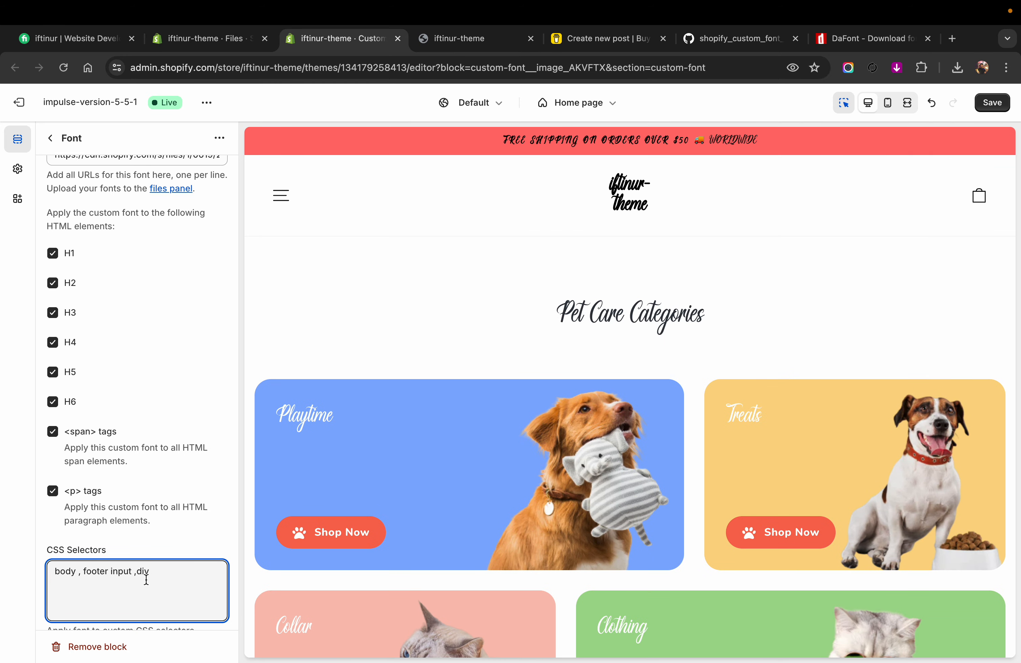
Step: Clear the Font block's CSS selectors and turn off the custom font for H1 through H6 and span tags
{"action": "left_click_drag", "start_coordinate": [175, 571], "coordinate": [6, 573]}
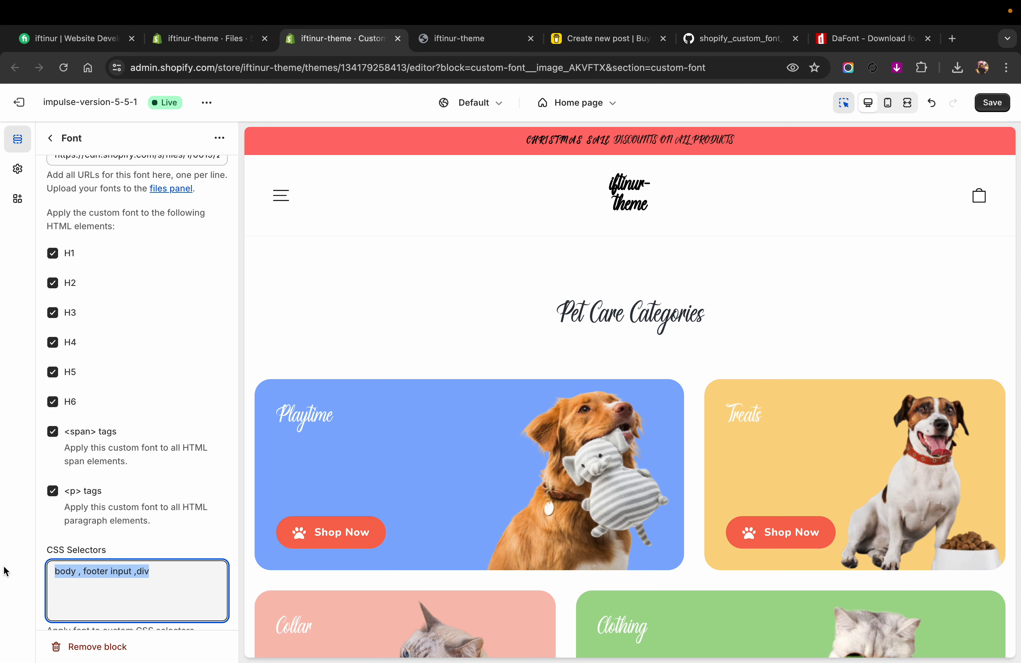
{"action": "key", "text": "BackSpace"}
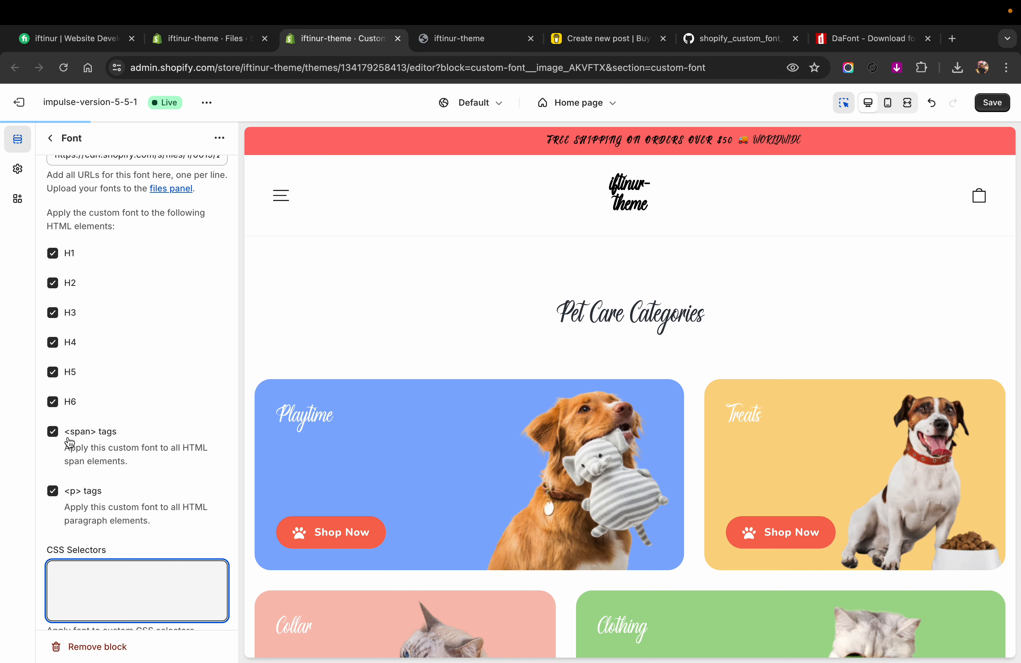
{"action": "left_click", "coordinate": [52, 431]}
{"action": "left_click", "coordinate": [58, 402]}
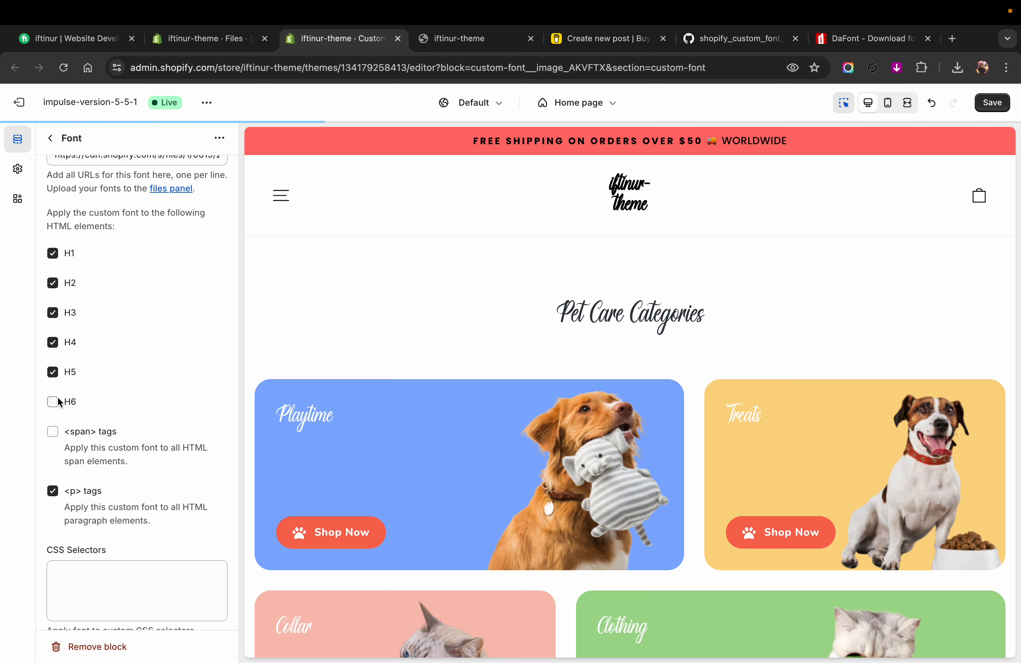
{"action": "left_click", "coordinate": [54, 372]}
{"action": "left_click", "coordinate": [53, 342]}
{"action": "left_click", "coordinate": [53, 313]}
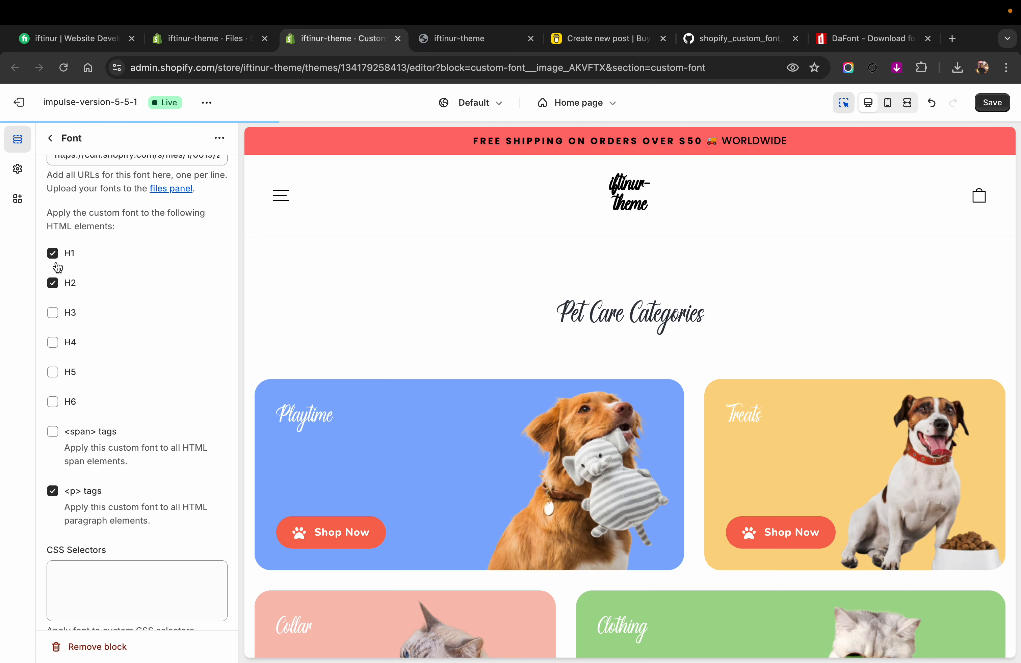
{"action": "left_click", "coordinate": [53, 283]}
{"action": "left_click", "coordinate": [53, 253]}
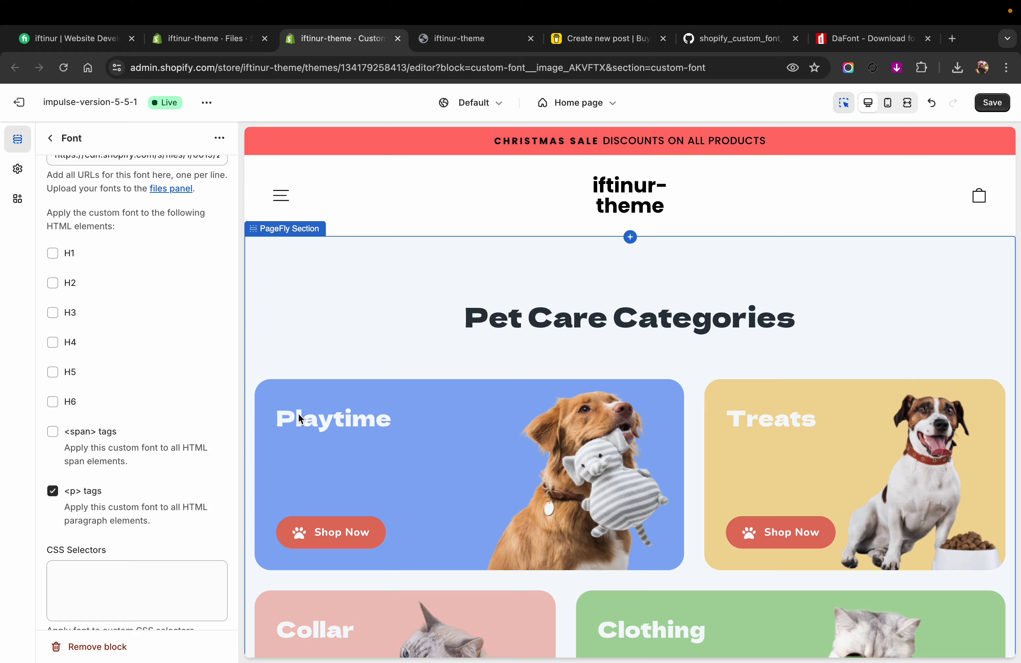
Step: Set the Font block's CSS selectors to "button , a" and check the buttons in the home page preview
{"action": "scroll", "coordinate": [299, 417], "scroll_direction": "down", "scroll_amount": 20}
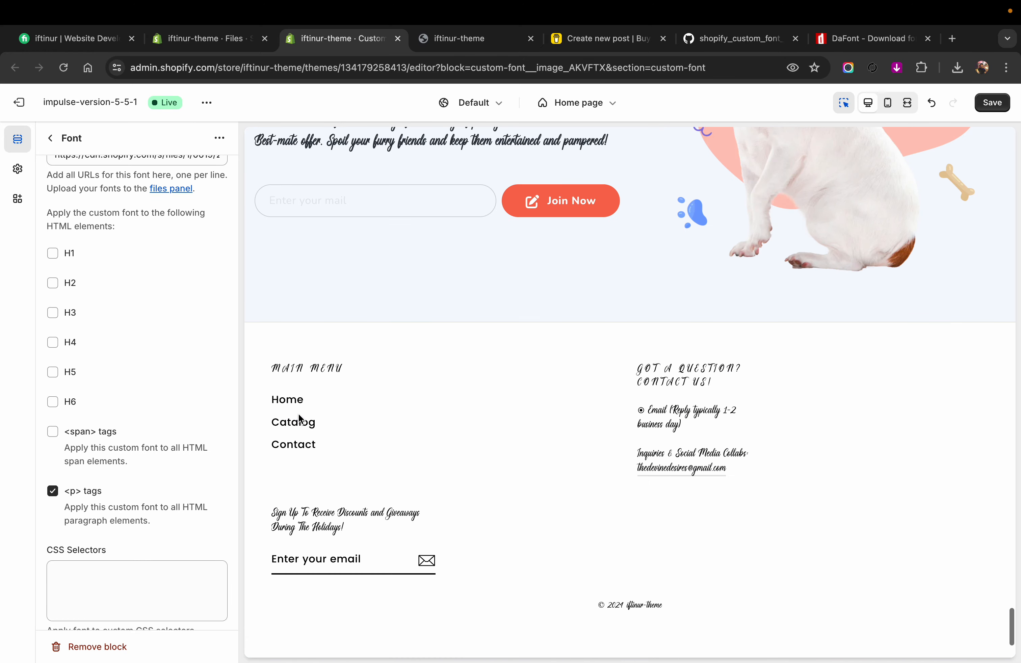
{"action": "left_click", "coordinate": [111, 588]}
{"action": "type", "text": "b"}
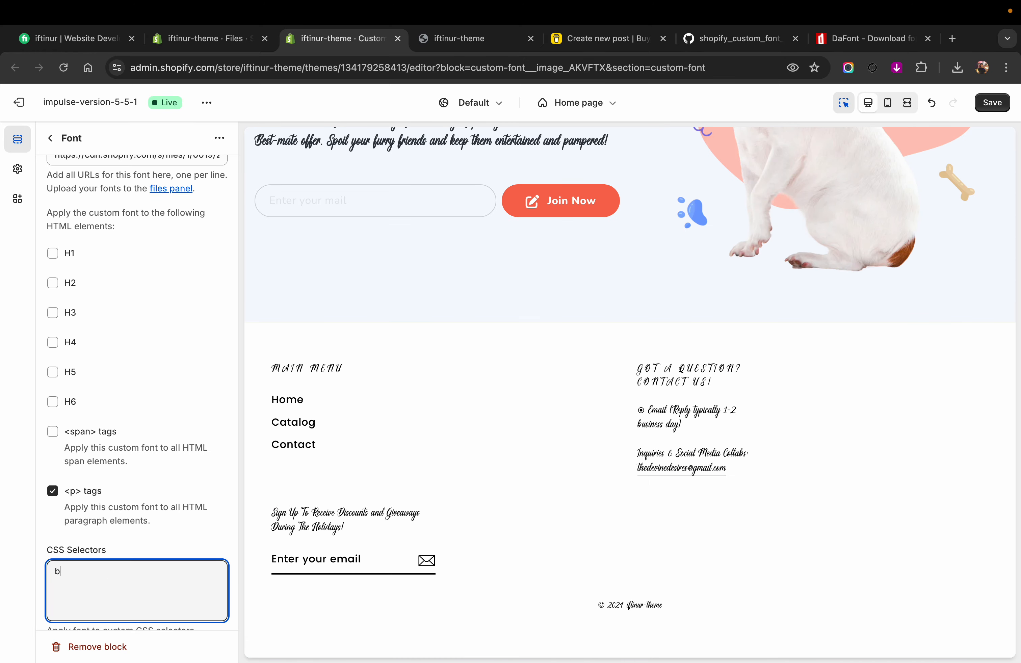
{"action": "type", "text": "utton"}
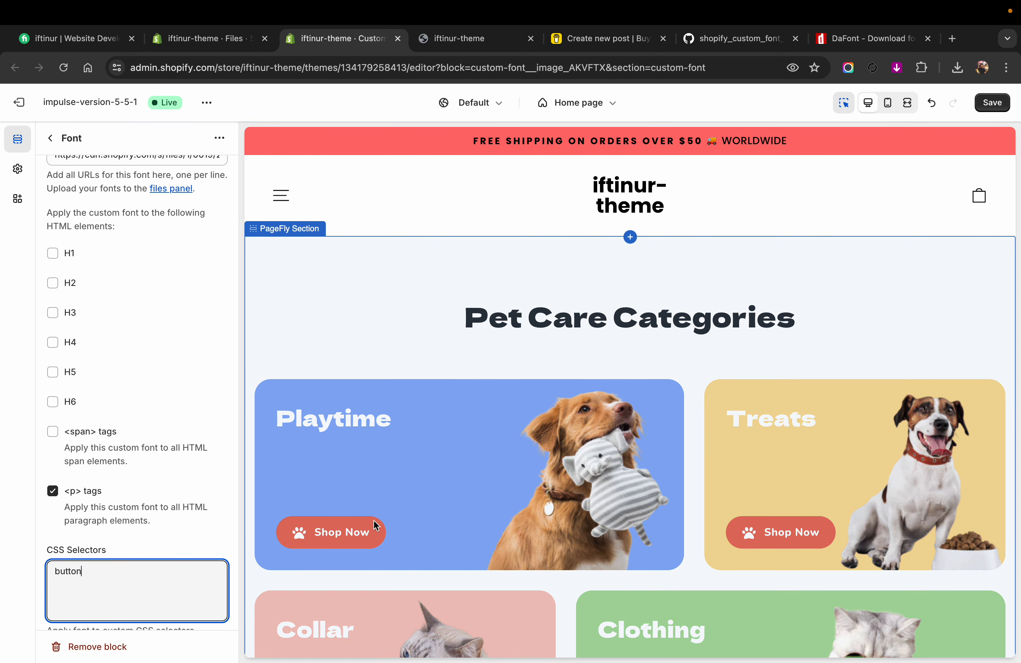
{"action": "scroll", "coordinate": [373, 541], "scroll_direction": "down", "scroll_amount": 10}
{"action": "scroll", "coordinate": [373, 541], "scroll_direction": "up", "scroll_amount": 8}
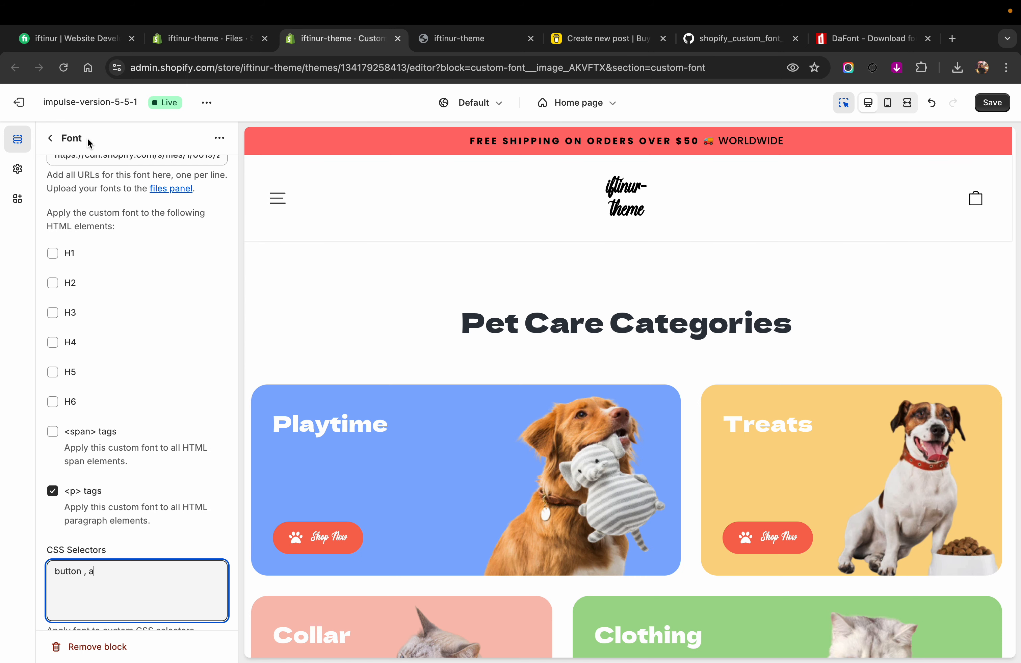
Step: Reopen the Font block, apply the font to H1, H2 and H3, exclude p tags, and save the theme
{"action": "left_click", "coordinate": [57, 139]}
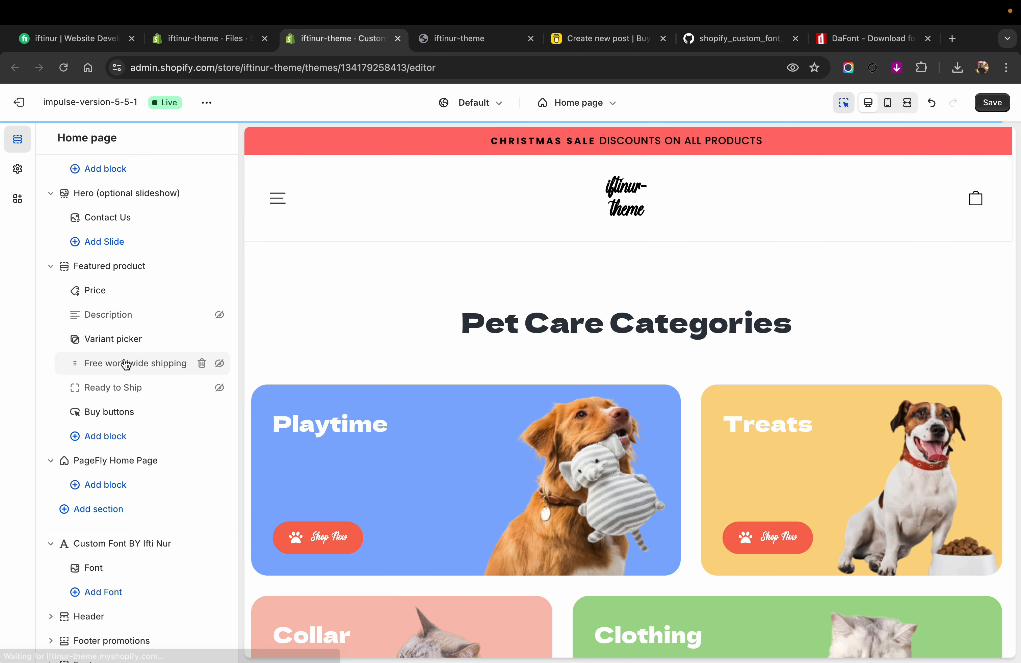
{"action": "scroll", "coordinate": [425, 326], "scroll_direction": "down", "scroll_amount": 3}
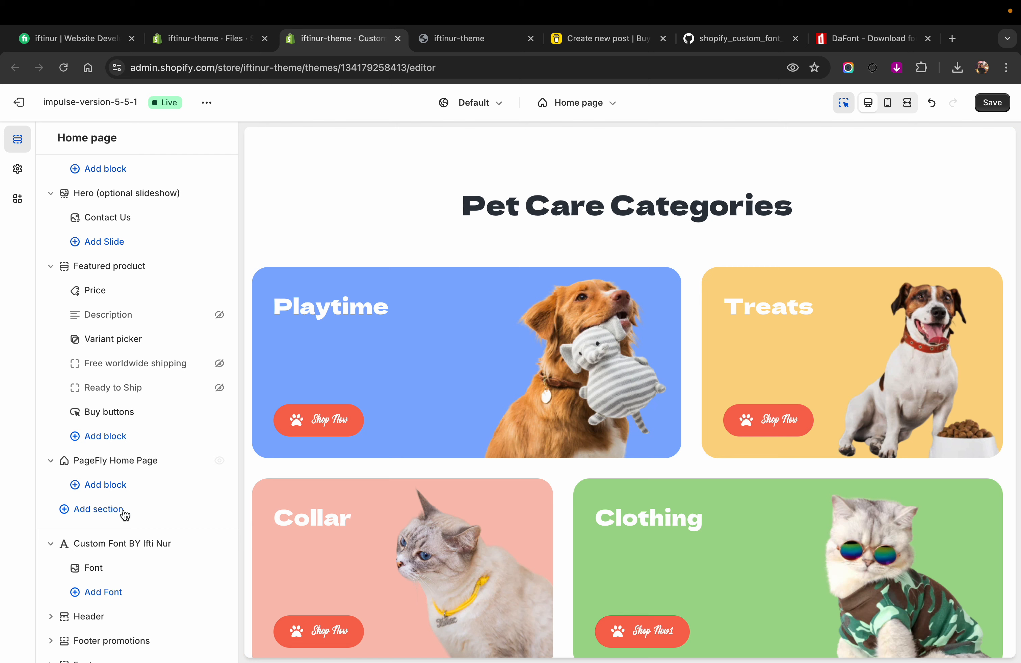
{"action": "left_click", "coordinate": [99, 566]}
{"action": "scroll", "coordinate": [100, 405], "scroll_direction": "down", "scroll_amount": 5}
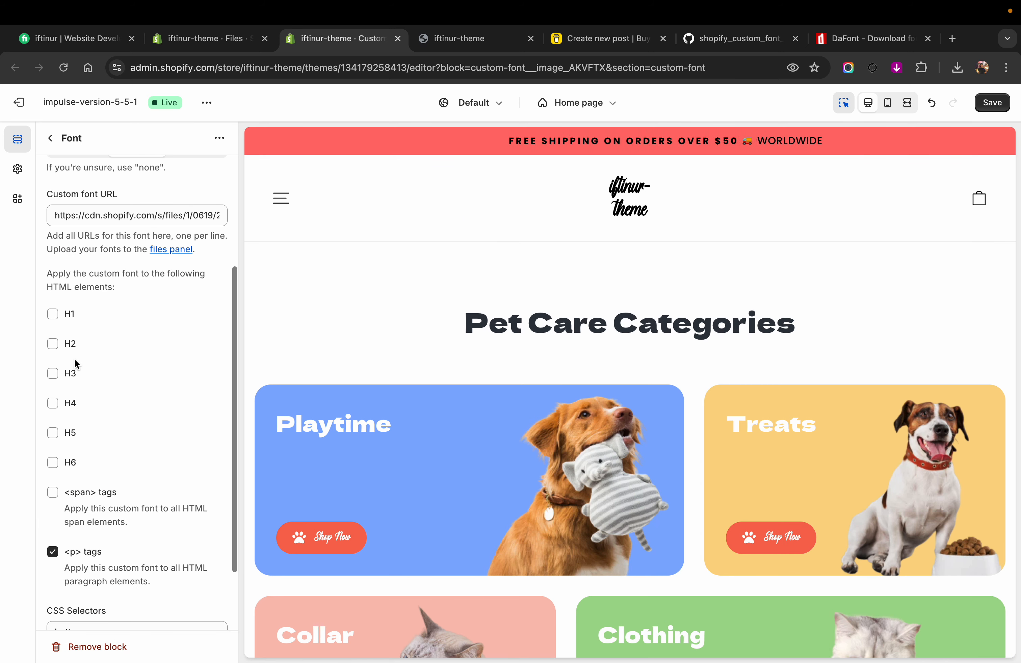
{"action": "left_click", "coordinate": [53, 314]}
{"action": "left_click", "coordinate": [53, 344]}
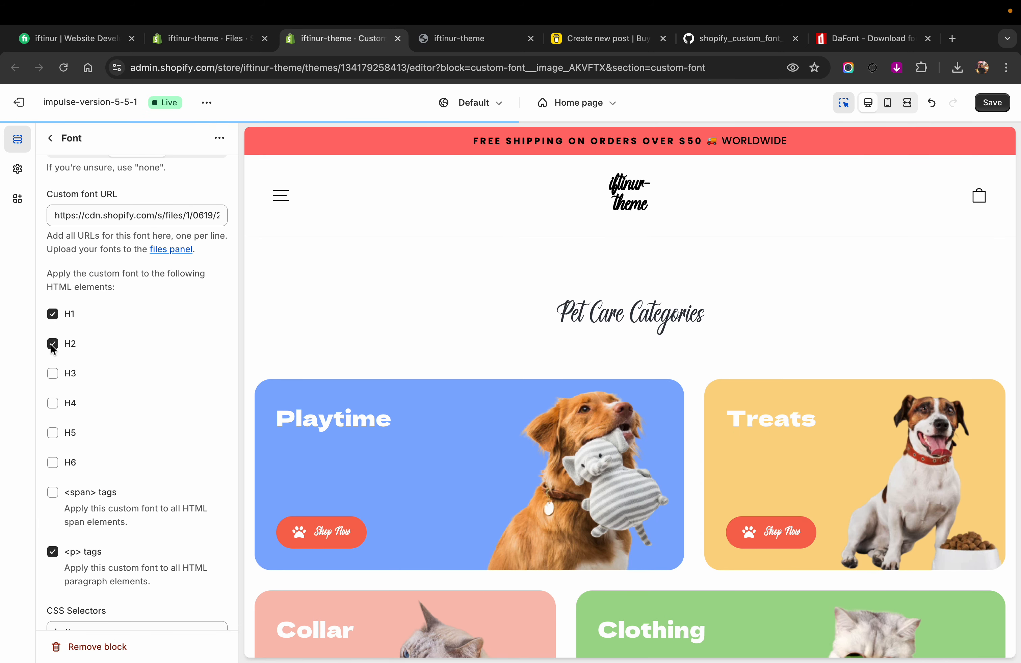
{"action": "left_click", "coordinate": [53, 374]}
{"action": "left_click", "coordinate": [52, 553]}
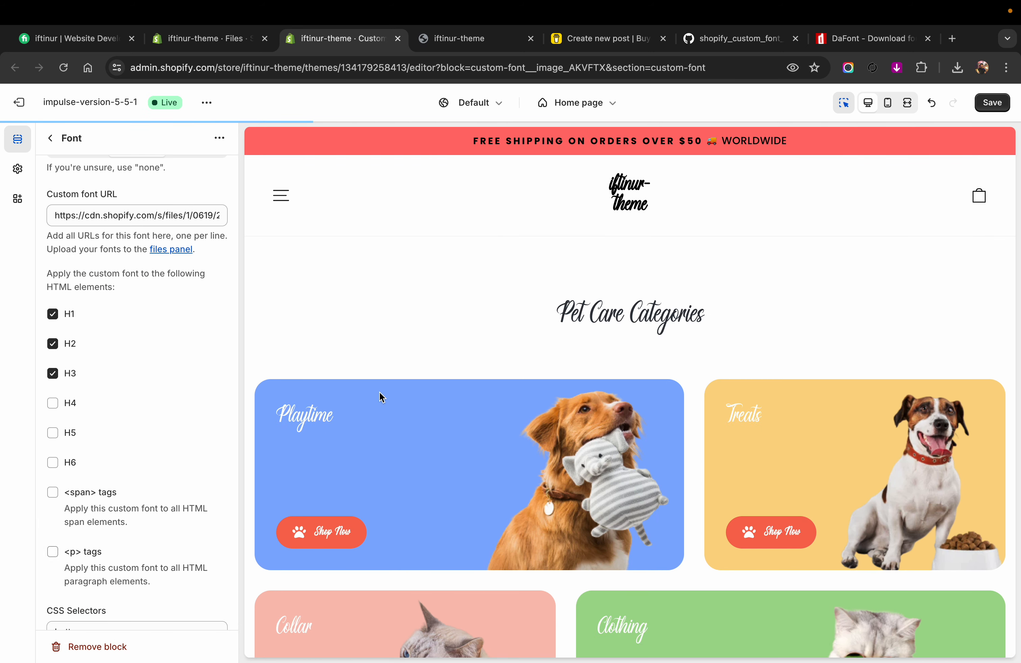
{"action": "left_click", "coordinate": [991, 103]}
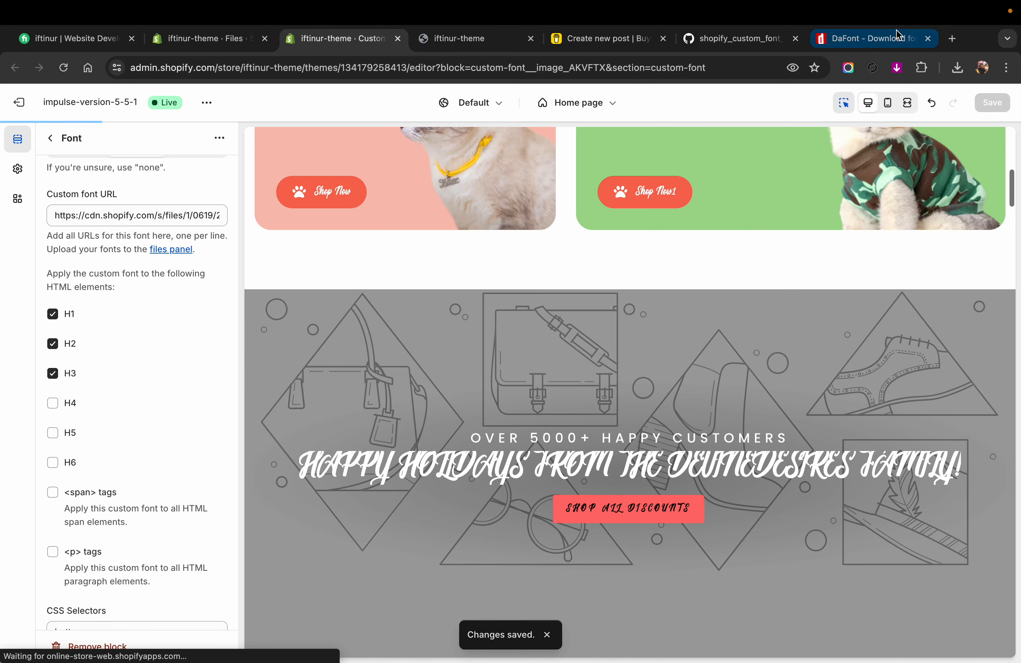
Step: Switch to the DaFont site and download the Smasher font as smasher_2 into the Downloads folder
{"action": "left_click", "coordinate": [899, 36]}
{"action": "scroll", "coordinate": [315, 413], "scroll_direction": "down", "scroll_amount": 3}
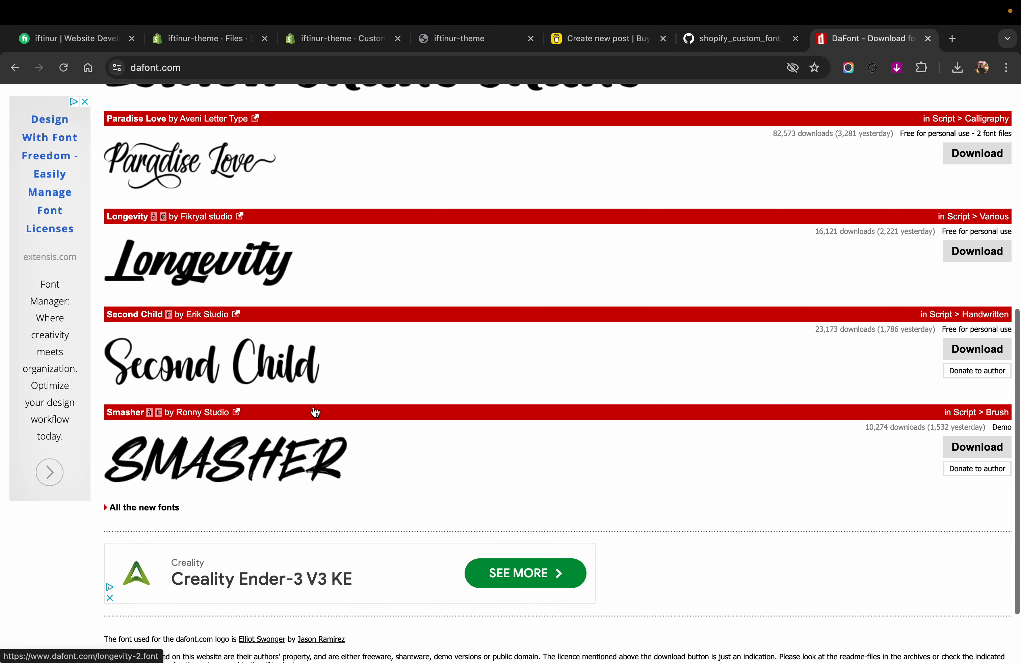
{"action": "scroll", "coordinate": [315, 412], "scroll_direction": "up", "scroll_amount": 1}
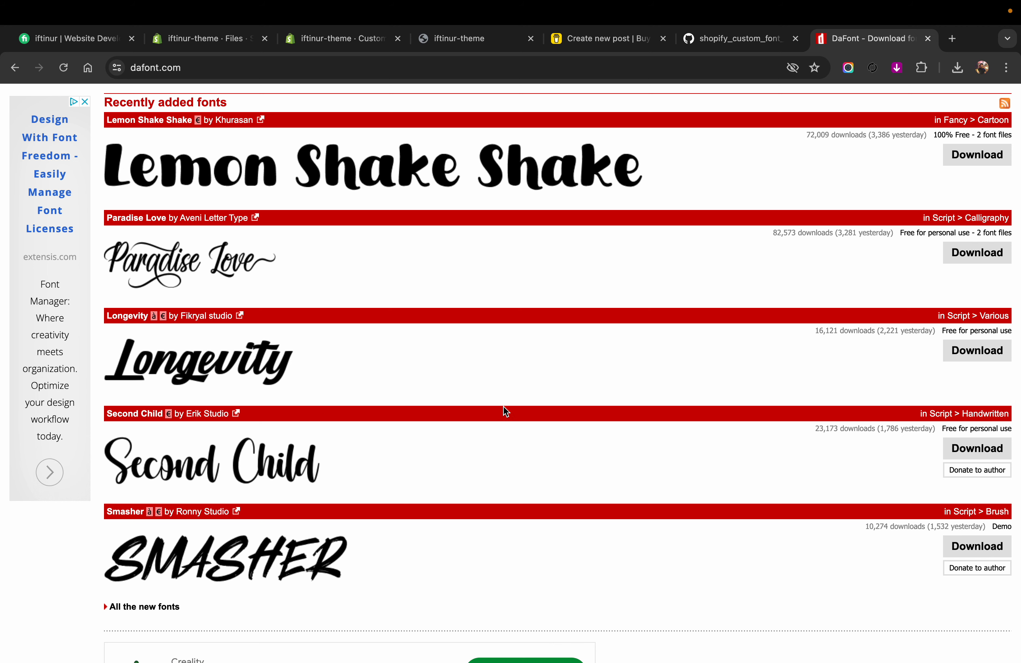
{"action": "scroll", "coordinate": [503, 406], "scroll_direction": "down", "scroll_amount": 1}
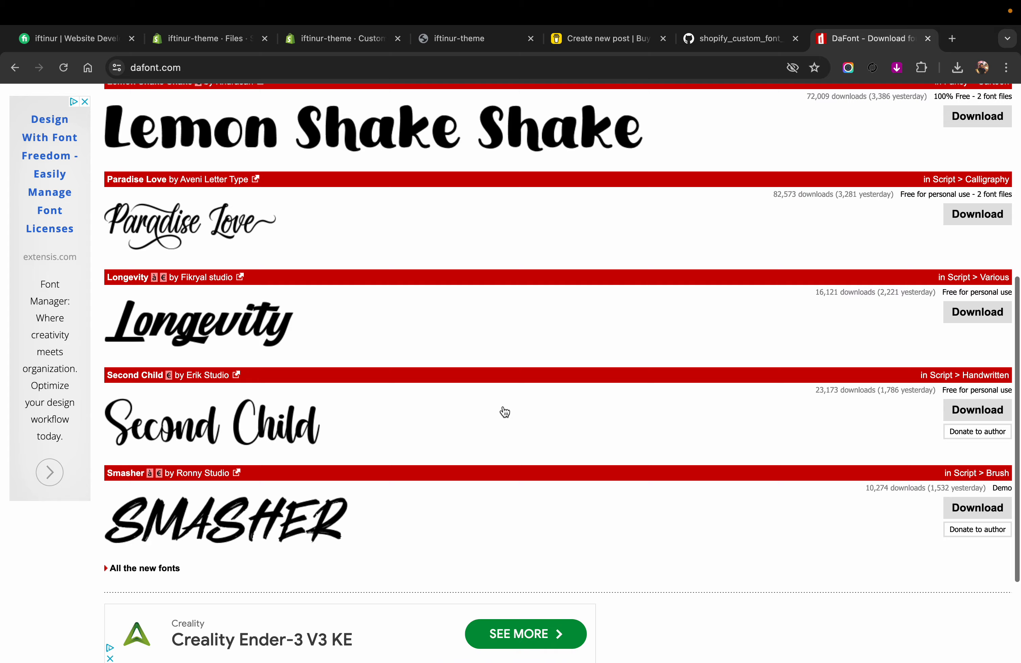
{"action": "left_click", "coordinate": [983, 514]}
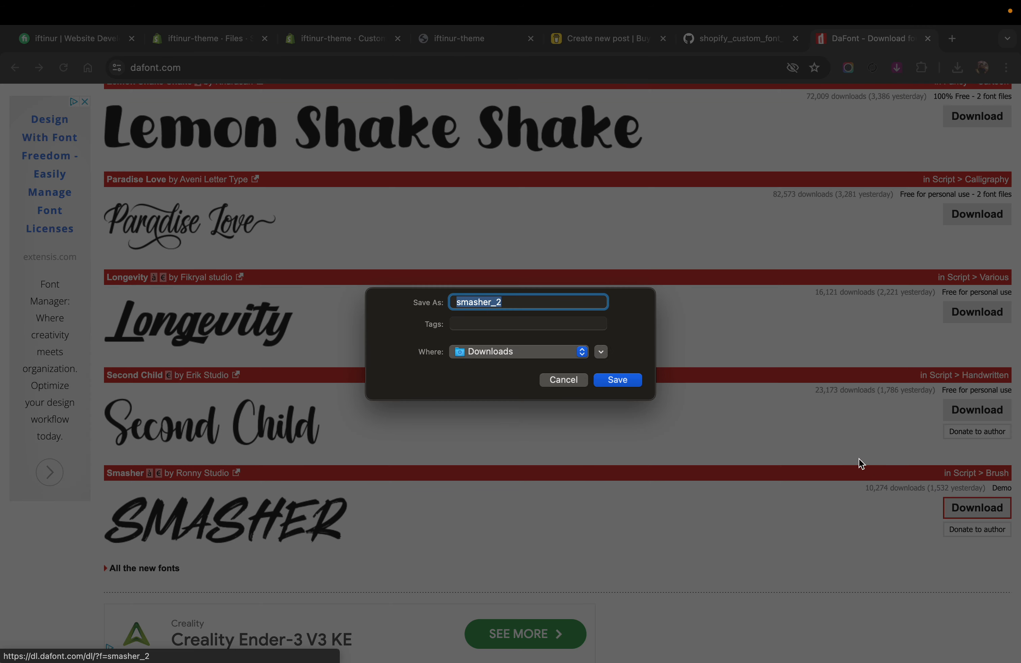
{"action": "left_click", "coordinate": [630, 382]}
Step: Locate the downloaded smasher_2.zip in Finder, extract it and open the smasher_2 folder
{"action": "left_click", "coordinate": [958, 68]}
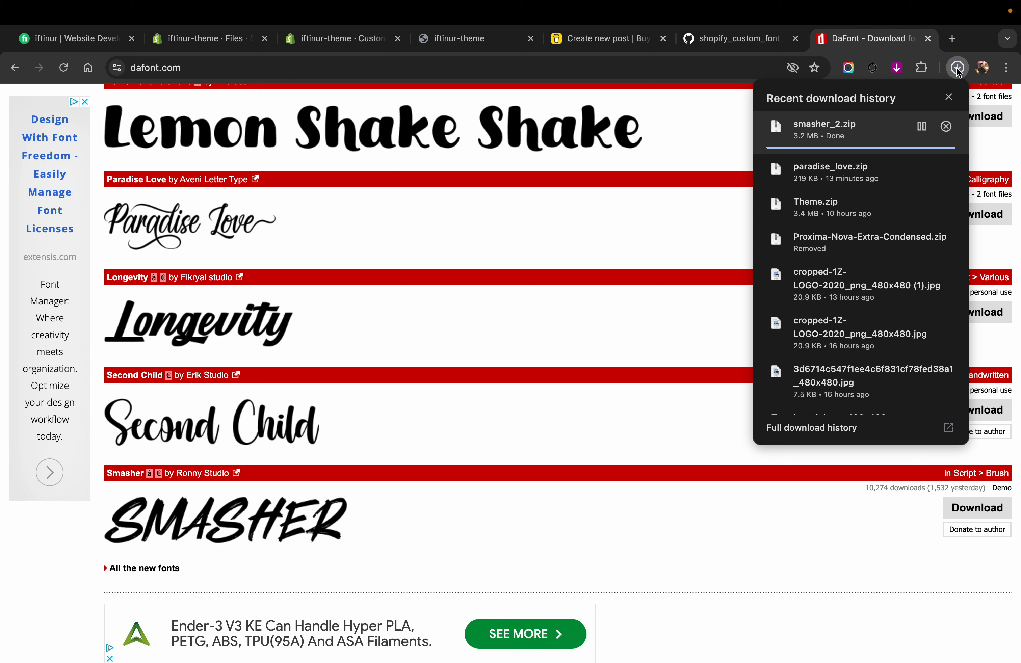
{"action": "left_click", "coordinate": [321, 39]}
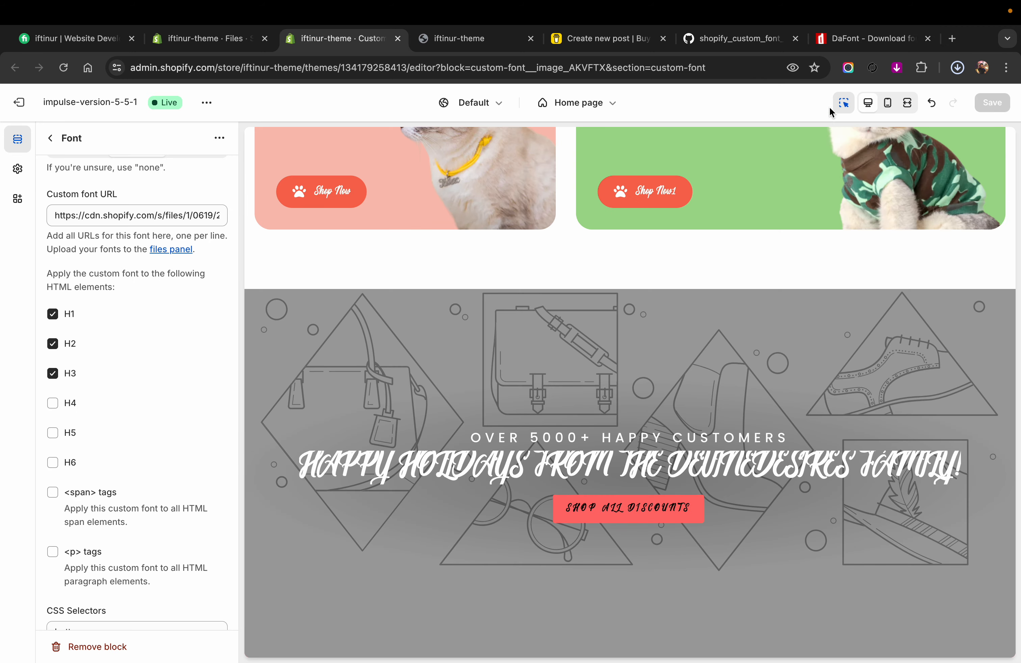
{"action": "left_click", "coordinate": [850, 38]}
{"action": "left_click", "coordinate": [957, 68]}
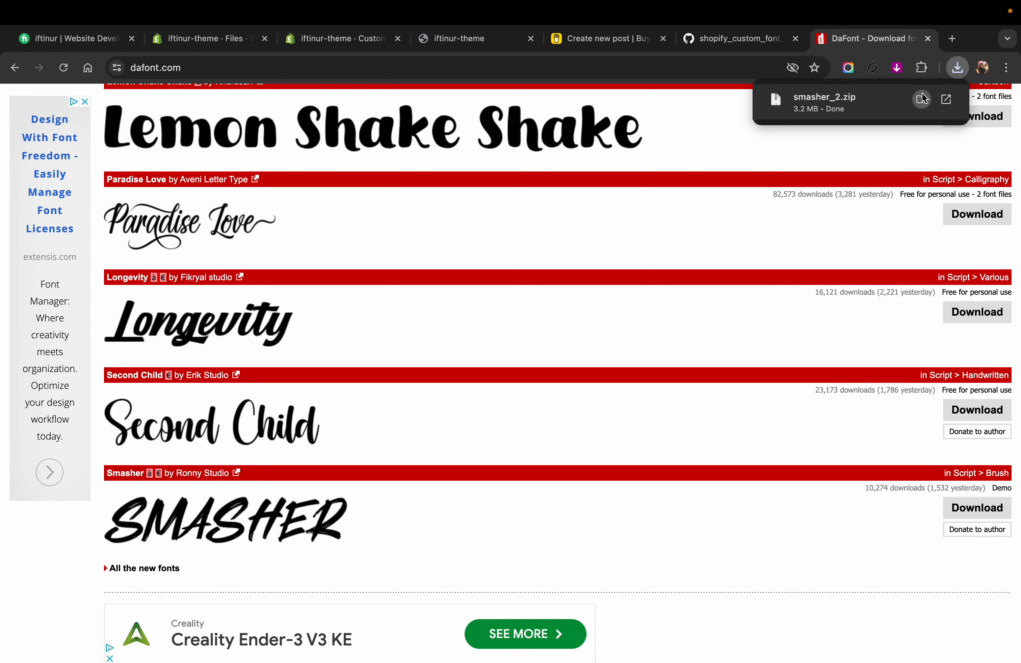
{"action": "left_click", "coordinate": [922, 99]}
{"action": "double_click", "coordinate": [321, 214]}
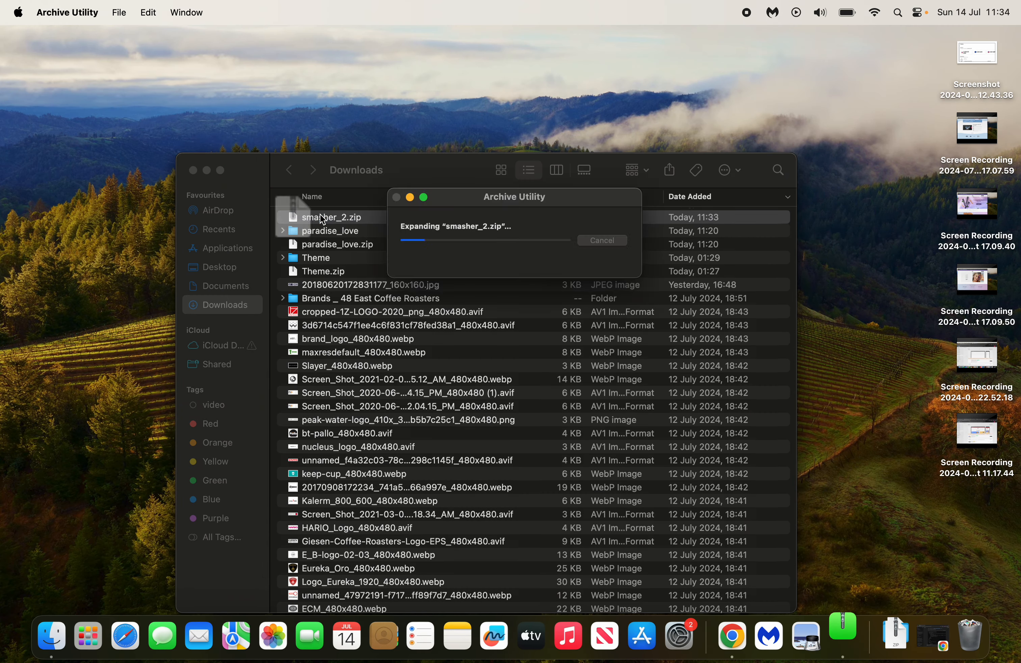
{"action": "double_click", "coordinate": [330, 216]}
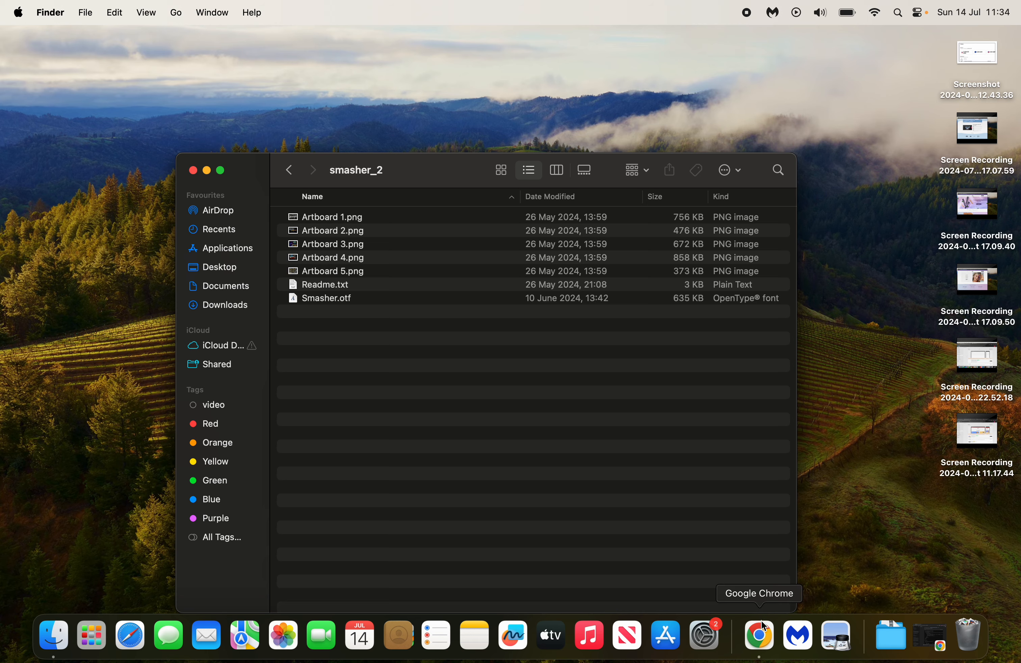
Step: Switch back to Chrome and upload Smasher.otf from the smasher_2 folder to the Shopify store's Files
{"action": "left_click", "coordinate": [760, 636]}
{"action": "left_click", "coordinate": [352, 39]}
{"action": "left_click", "coordinate": [209, 39]}
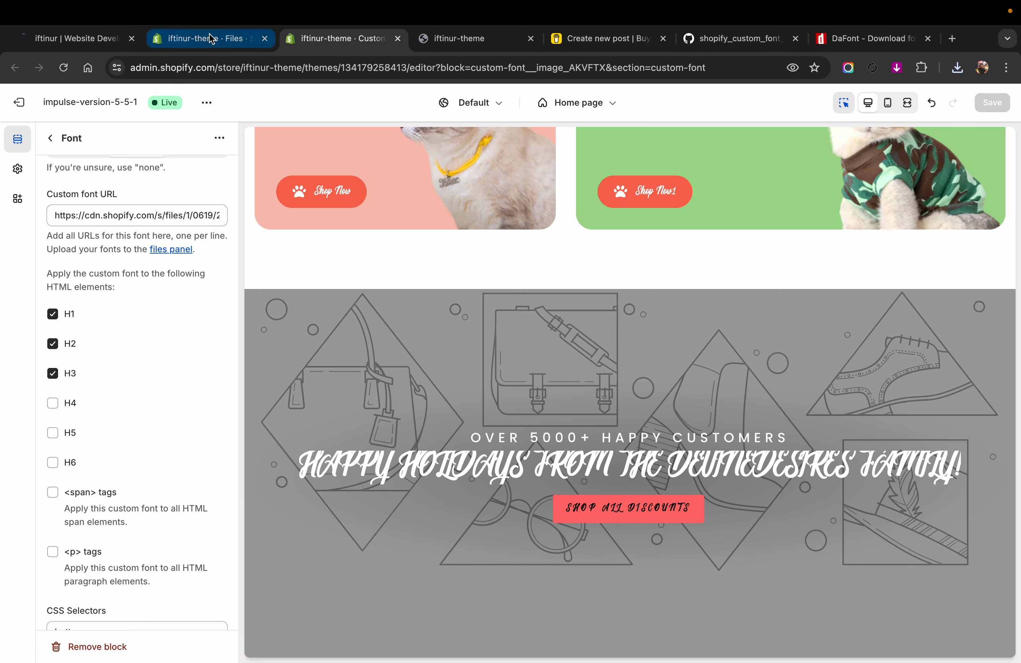
{"action": "left_click", "coordinate": [983, 147]}
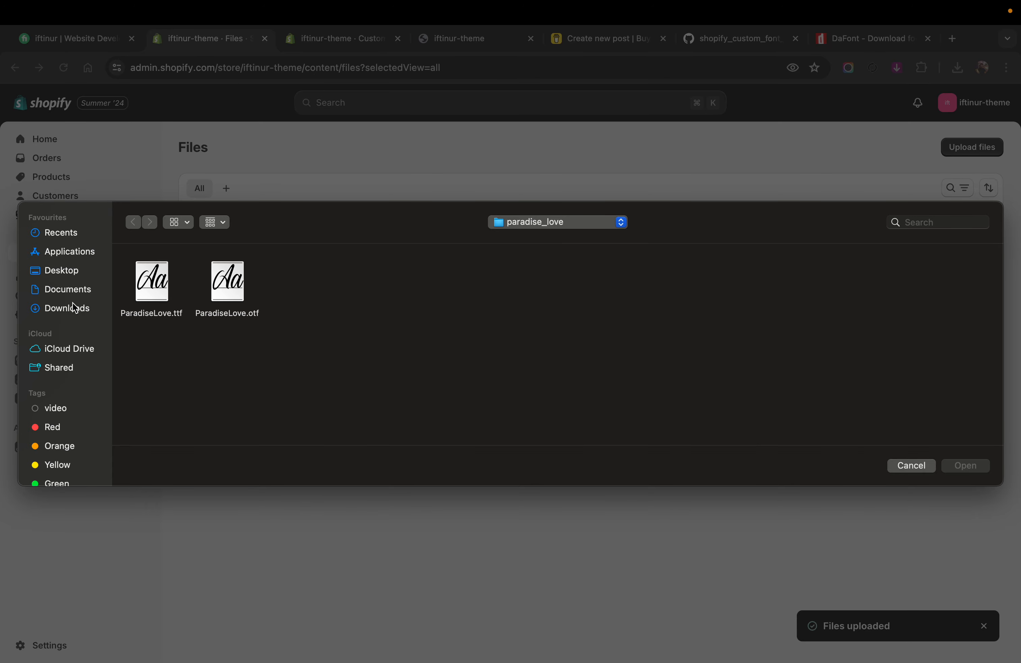
{"action": "left_click", "coordinate": [72, 303]}
{"action": "double_click", "coordinate": [160, 281]}
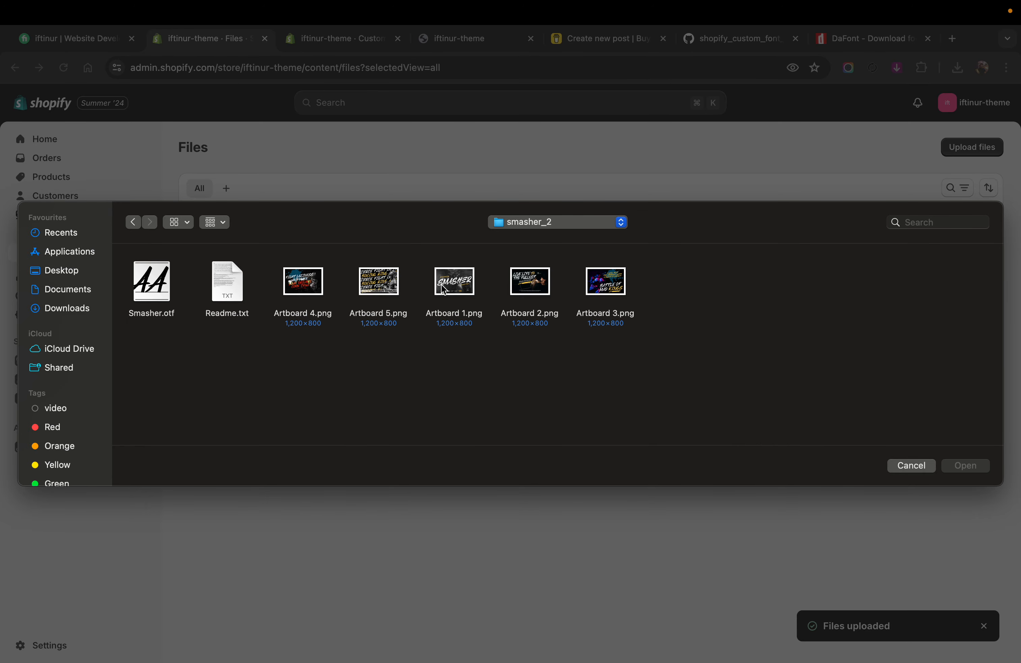
{"action": "left_click", "coordinate": [142, 299]}
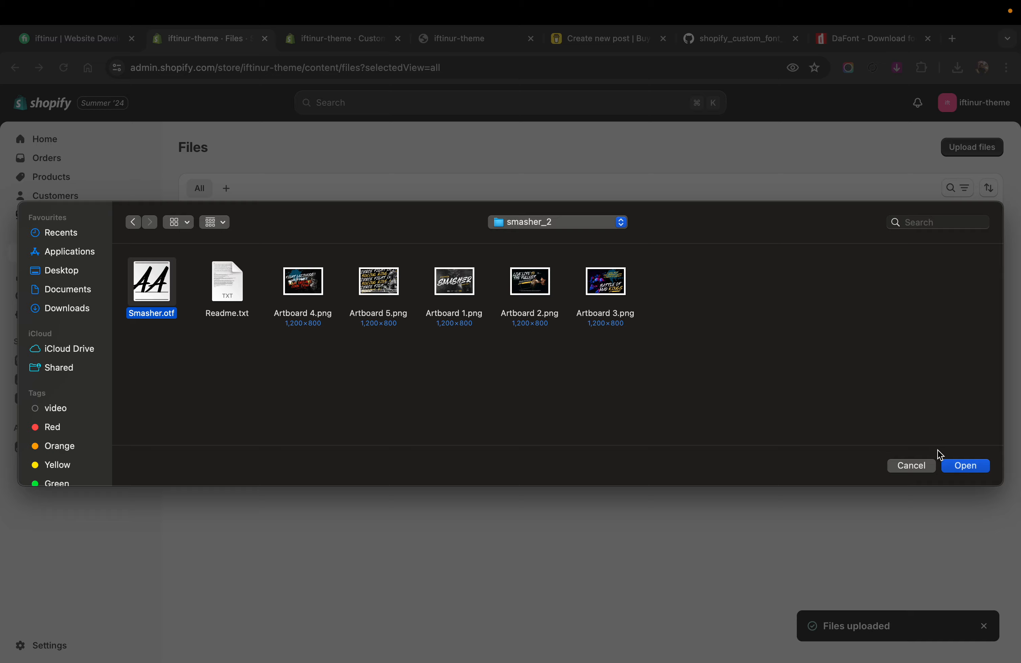
{"action": "left_click", "coordinate": [951, 465]}
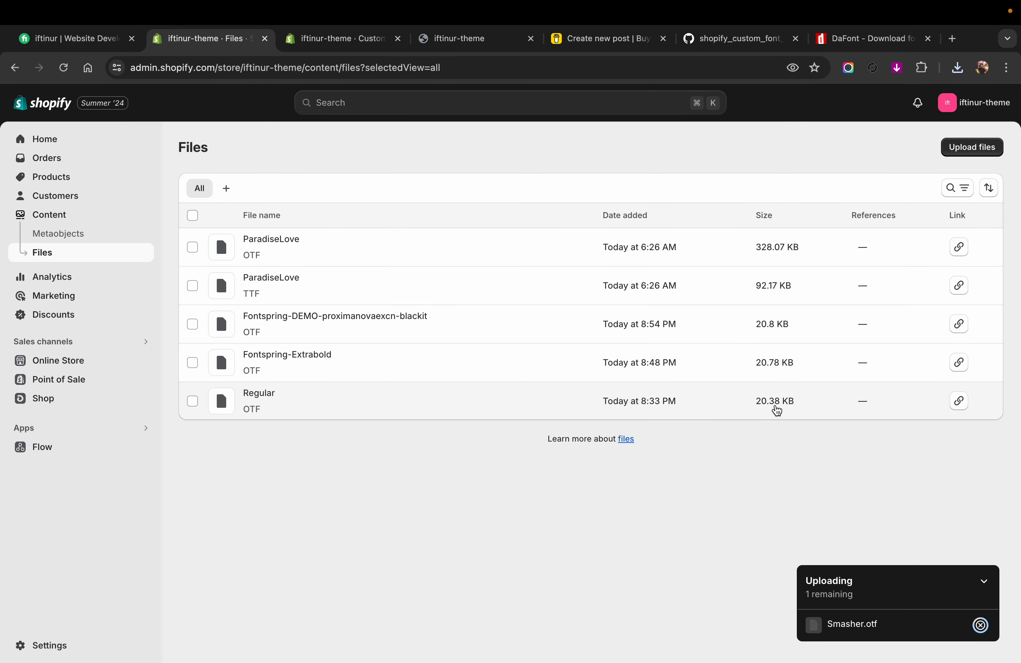
Step: Switch to the theme editor, add a second Font block to the Custom Font section and keep its font weight at None
{"action": "left_click", "coordinate": [331, 38]}
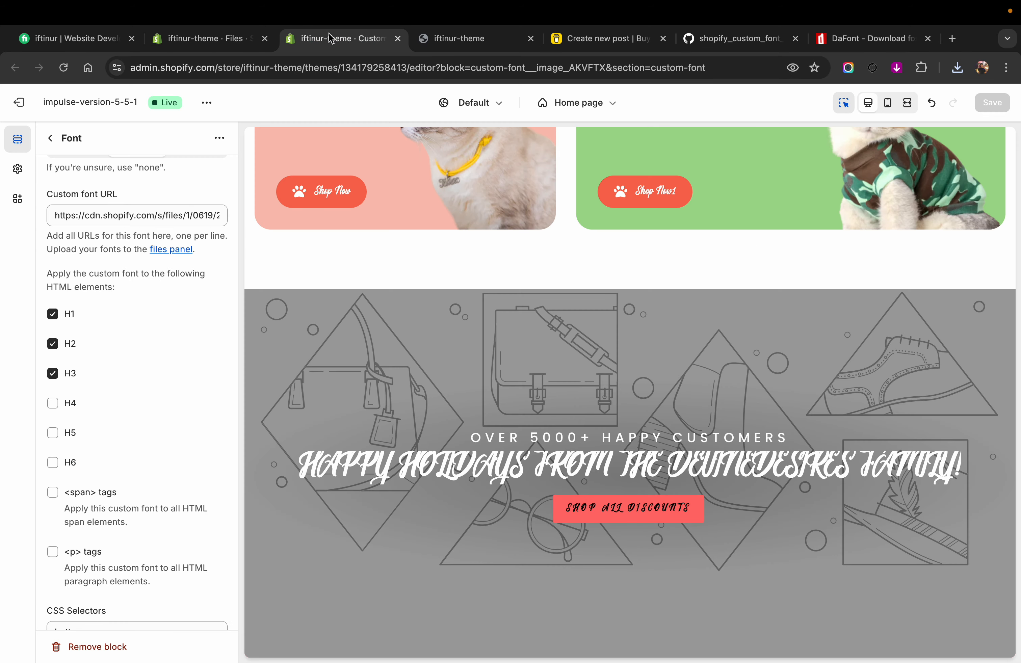
{"action": "left_click", "coordinate": [50, 139]}
{"action": "scroll", "coordinate": [129, 539], "scroll_direction": "down", "scroll_amount": 1}
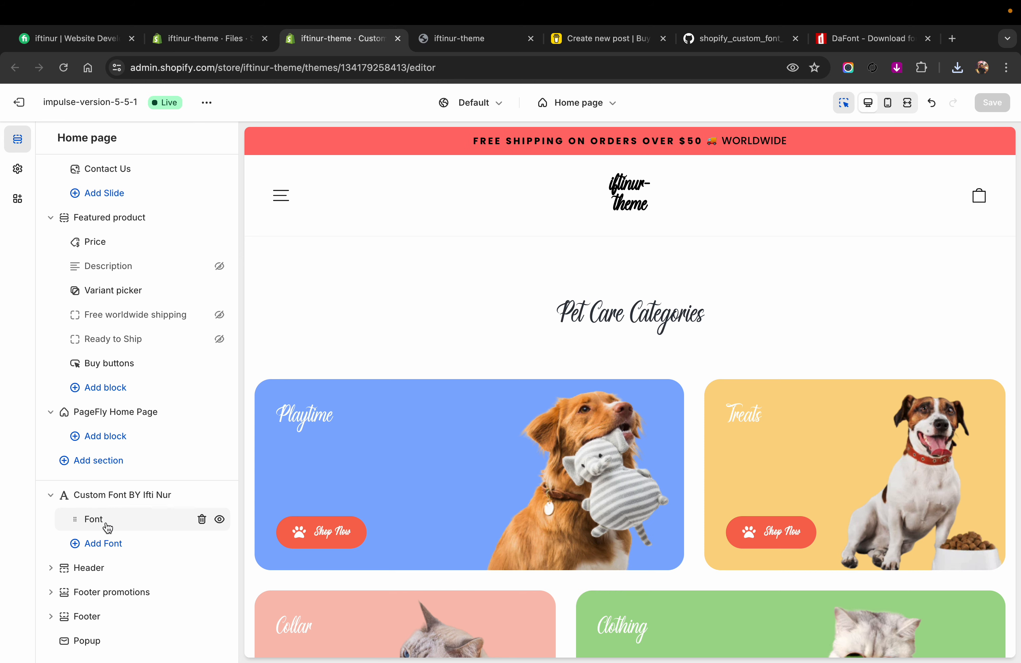
{"action": "left_click", "coordinate": [102, 544]}
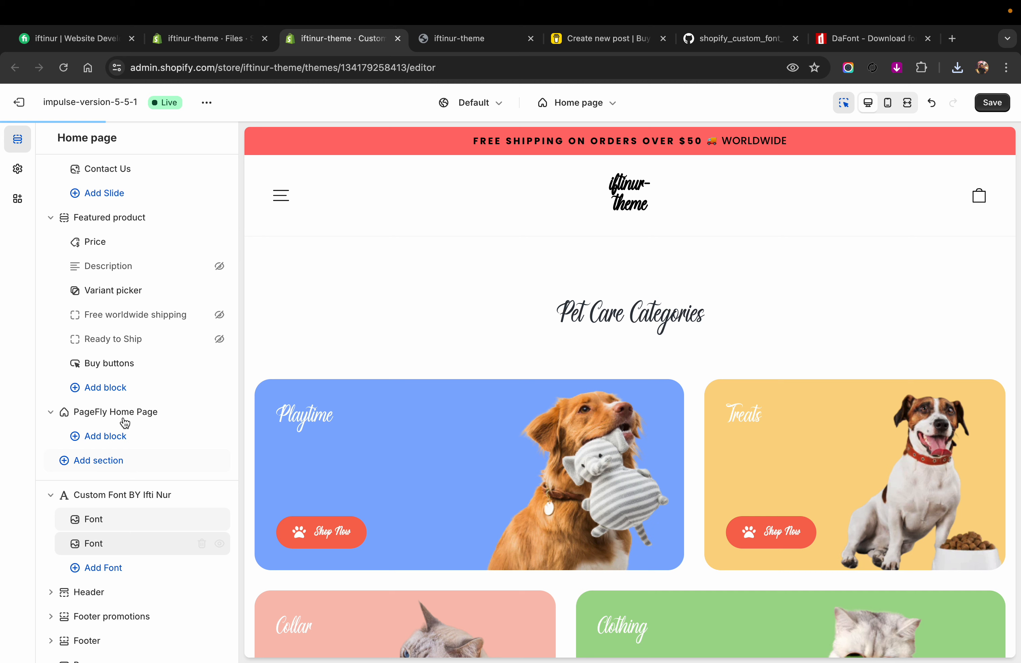
{"action": "left_click", "coordinate": [132, 554]}
{"action": "left_click", "coordinate": [79, 318]}
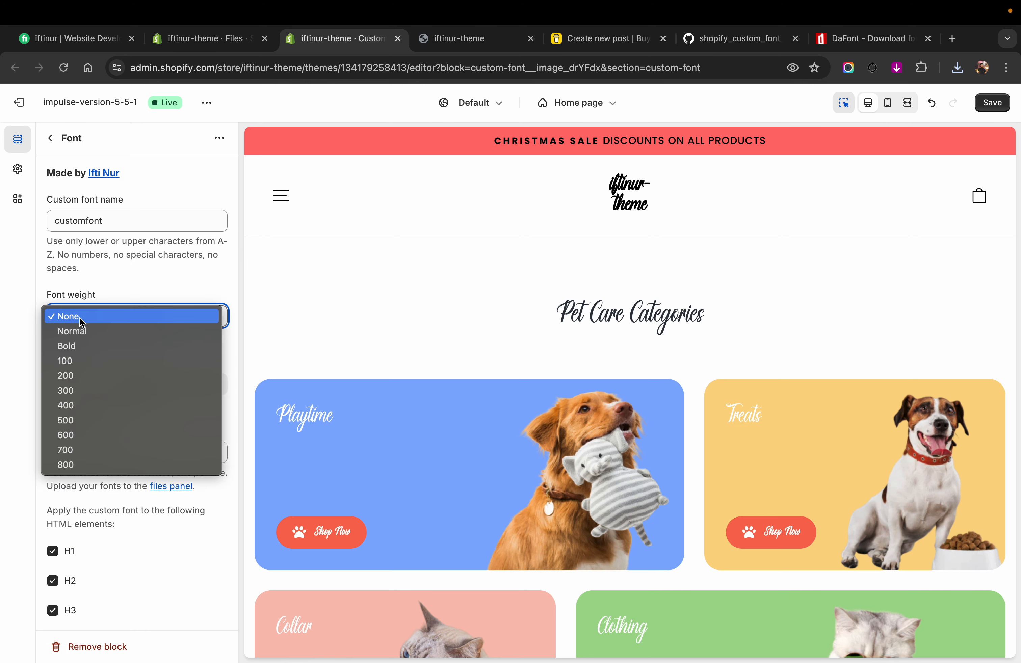
{"action": "left_click", "coordinate": [80, 319]}
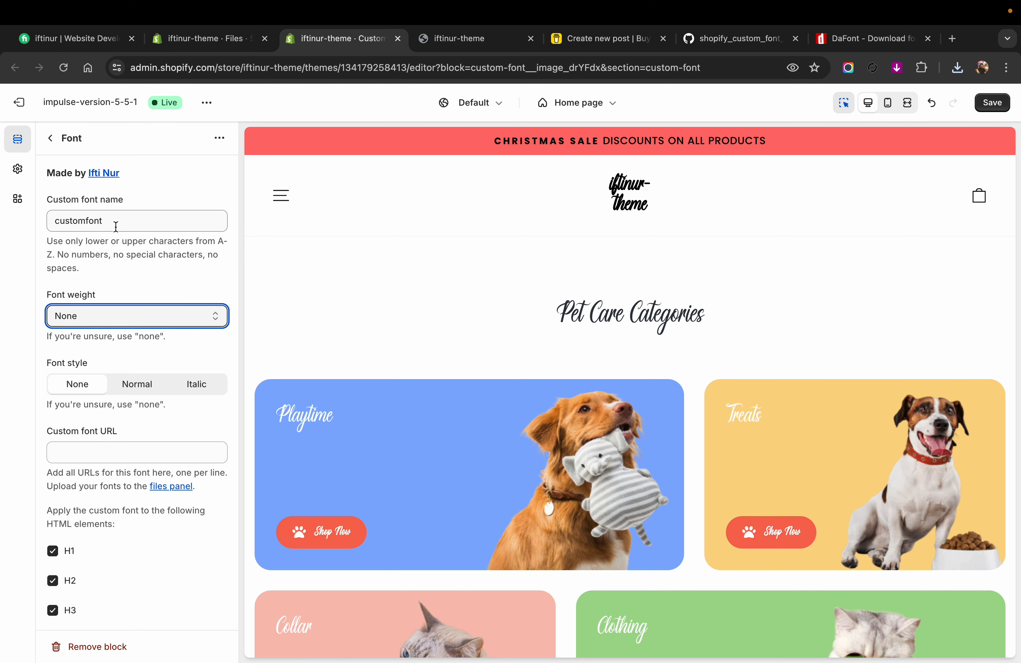
Step: Name the new block's custom font Smasher, checking the spelling against the DaFont listing
{"action": "left_click_drag", "start_coordinate": [116, 226], "coordinate": [45, 228]}
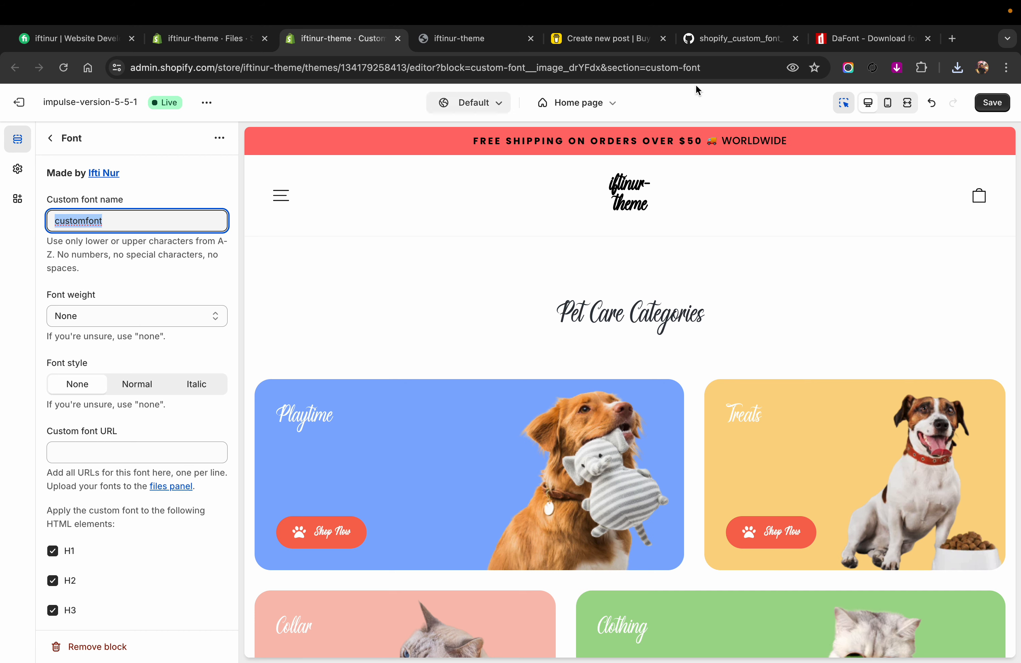
{"action": "left_click", "coordinate": [833, 39]}
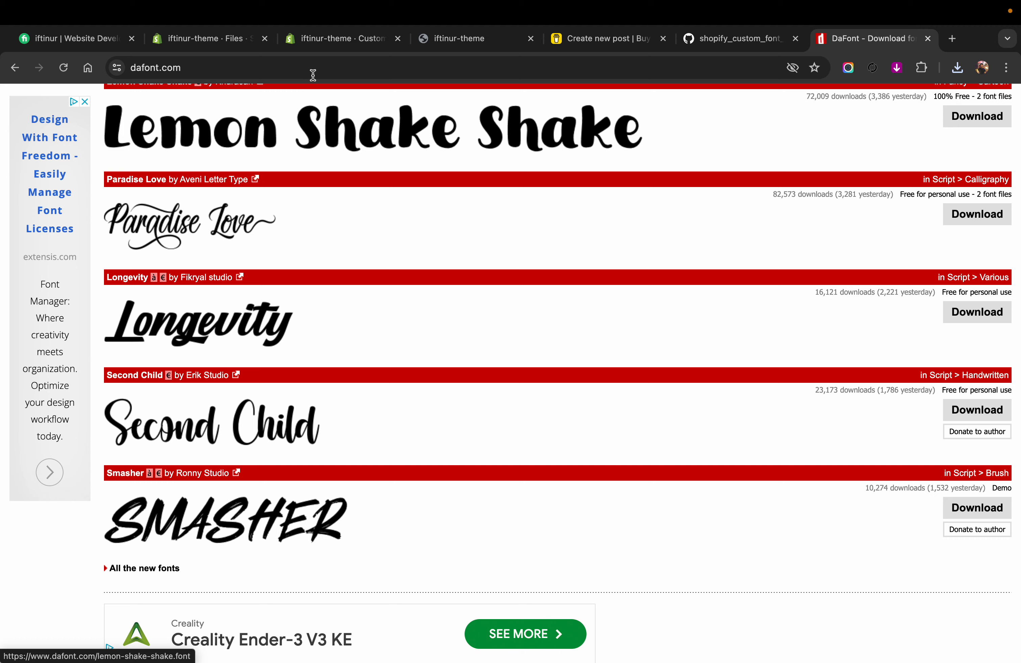
{"action": "left_click", "coordinate": [311, 48]}
{"action": "type", "text": "S"}
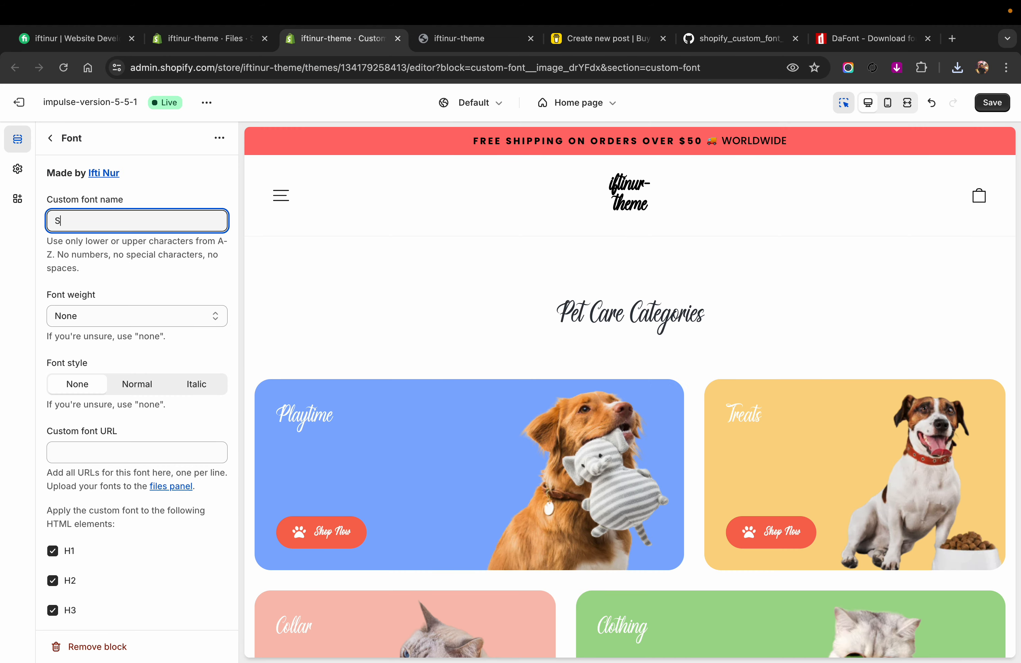
{"action": "type", "text": "macher"}
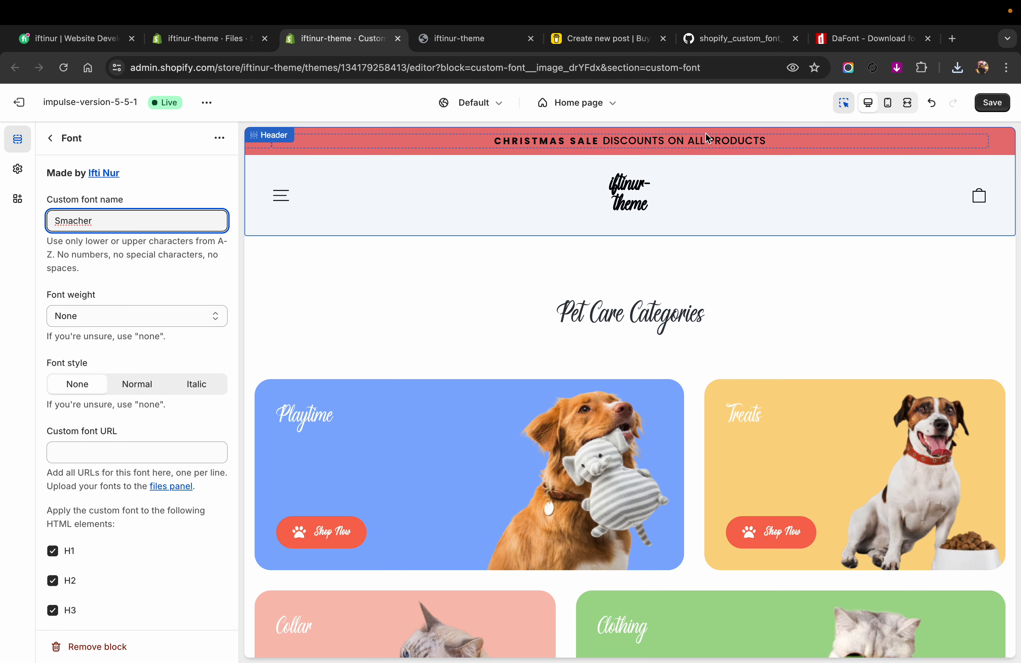
{"action": "left_click", "coordinate": [859, 41]}
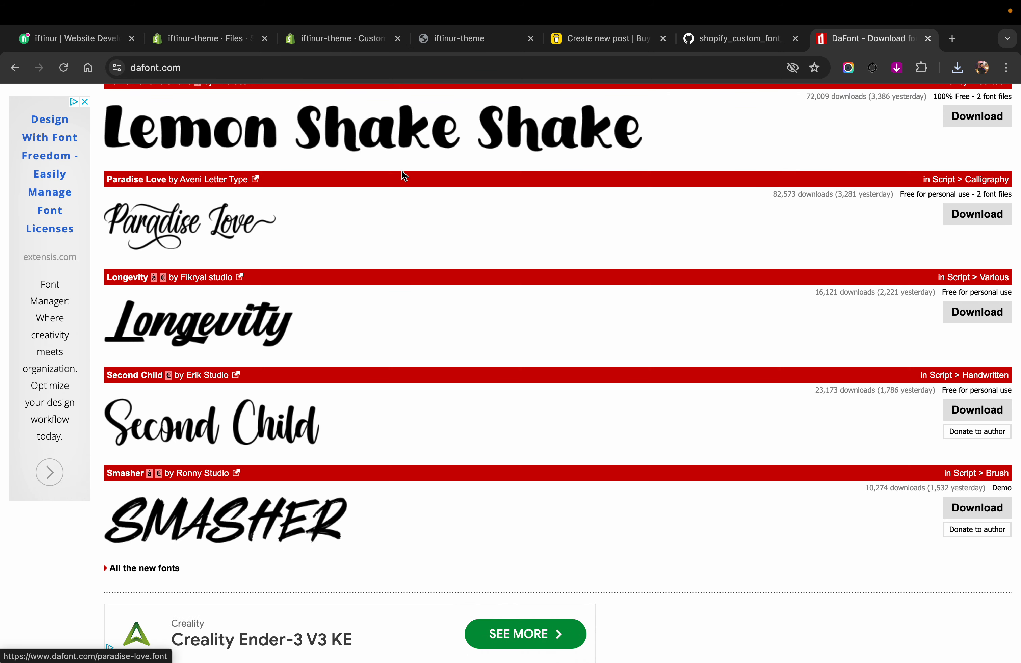
{"action": "left_click", "coordinate": [334, 44]}
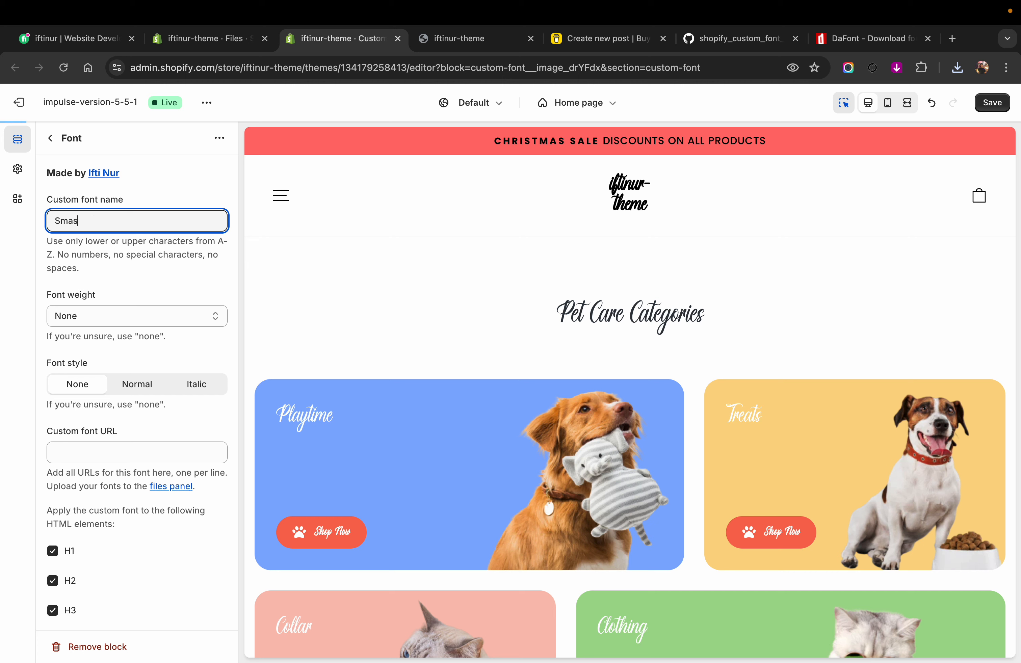
{"action": "type", "text": "her"}
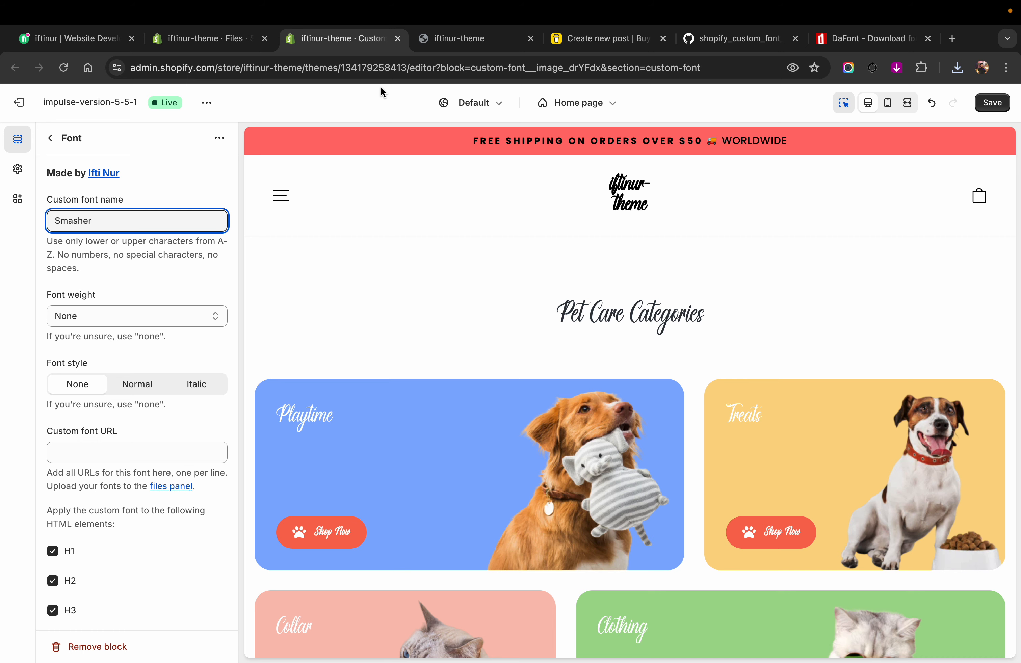
Step: Copy the link of the uploaded Smasher OTF from the store's Files and return to the theme editor
{"action": "left_click", "coordinate": [233, 40]}
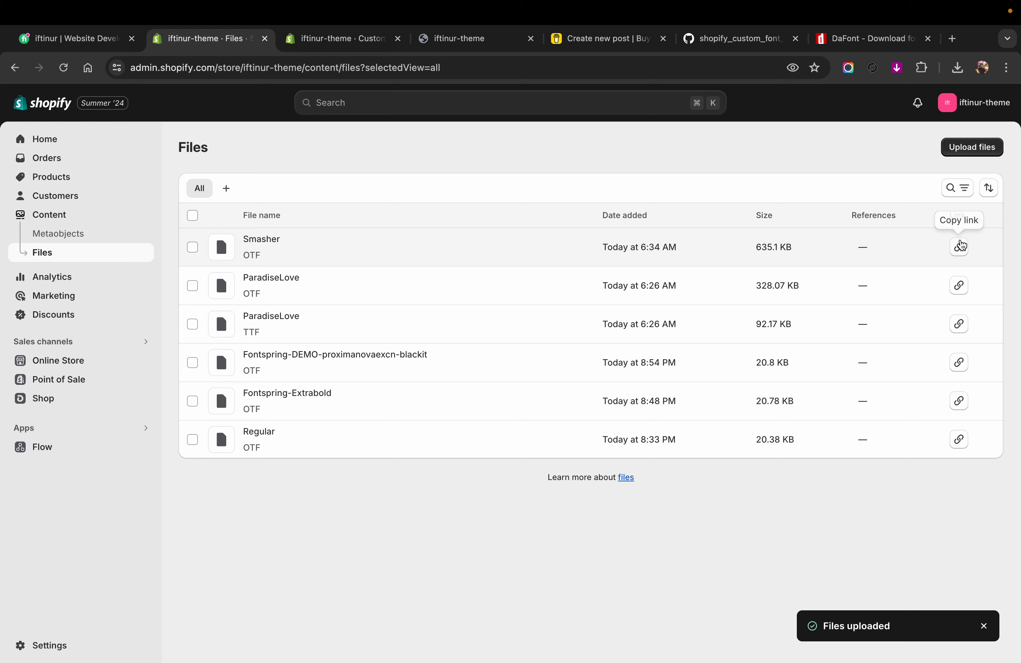
{"action": "left_click", "coordinate": [960, 246]}
{"action": "left_click", "coordinate": [351, 39]}
Step: Exclude the H1 through H6 headings from the Smasher font's HTML elements
{"action": "scroll", "coordinate": [81, 467], "scroll_direction": "down", "scroll_amount": 5}
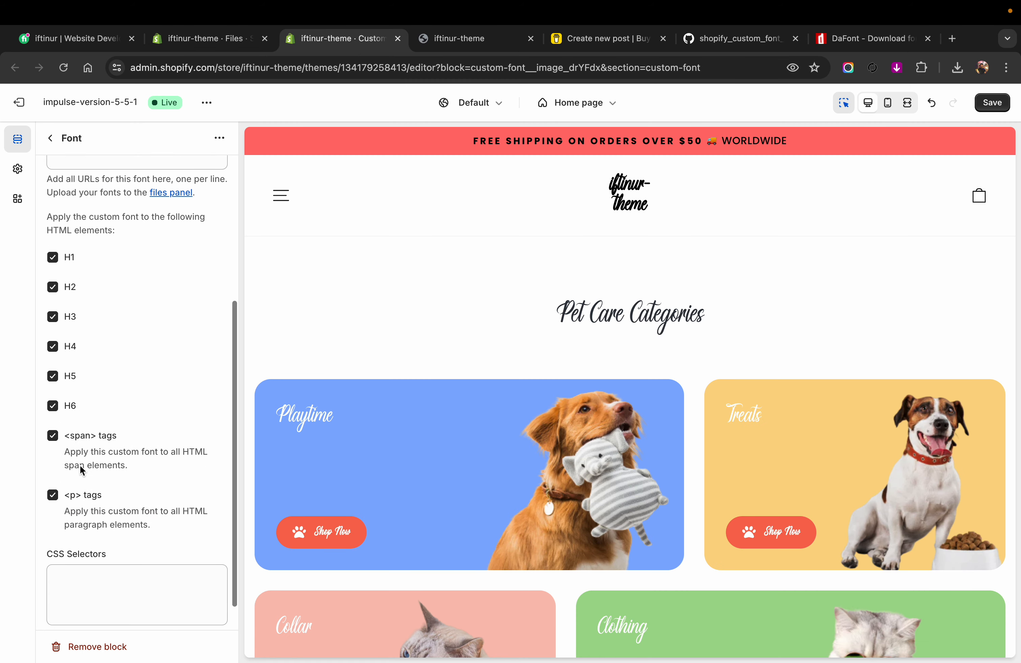
{"action": "scroll", "coordinate": [80, 465], "scroll_direction": "down", "scroll_amount": 1}
{"action": "left_click", "coordinate": [53, 250]}
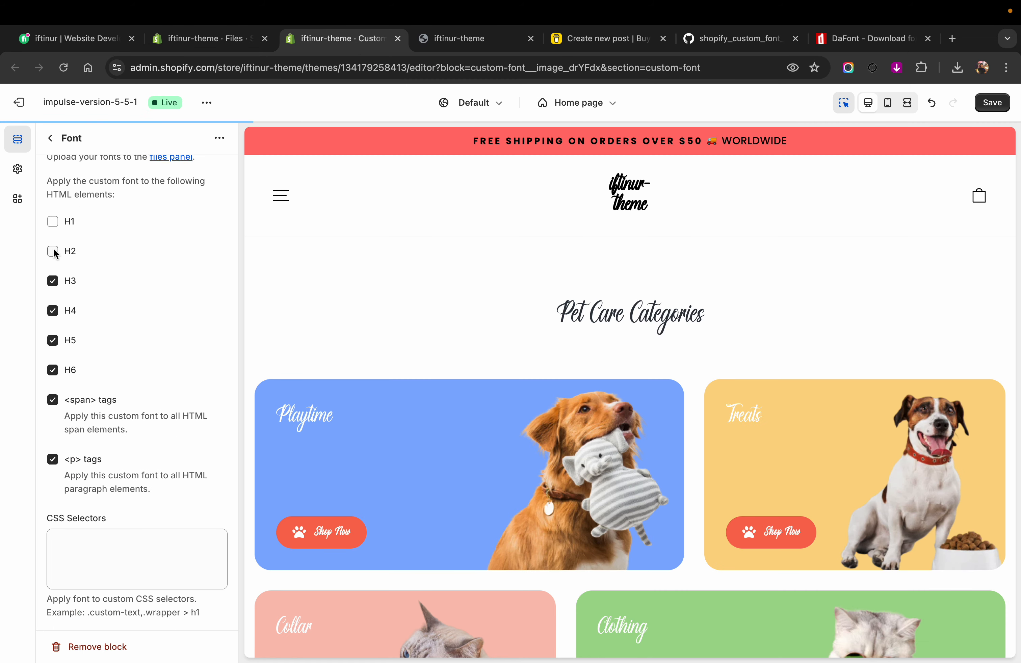
{"action": "left_click", "coordinate": [53, 281]}
{"action": "left_click", "coordinate": [52, 310]}
{"action": "left_click", "coordinate": [52, 341]}
{"action": "left_click", "coordinate": [53, 371]}
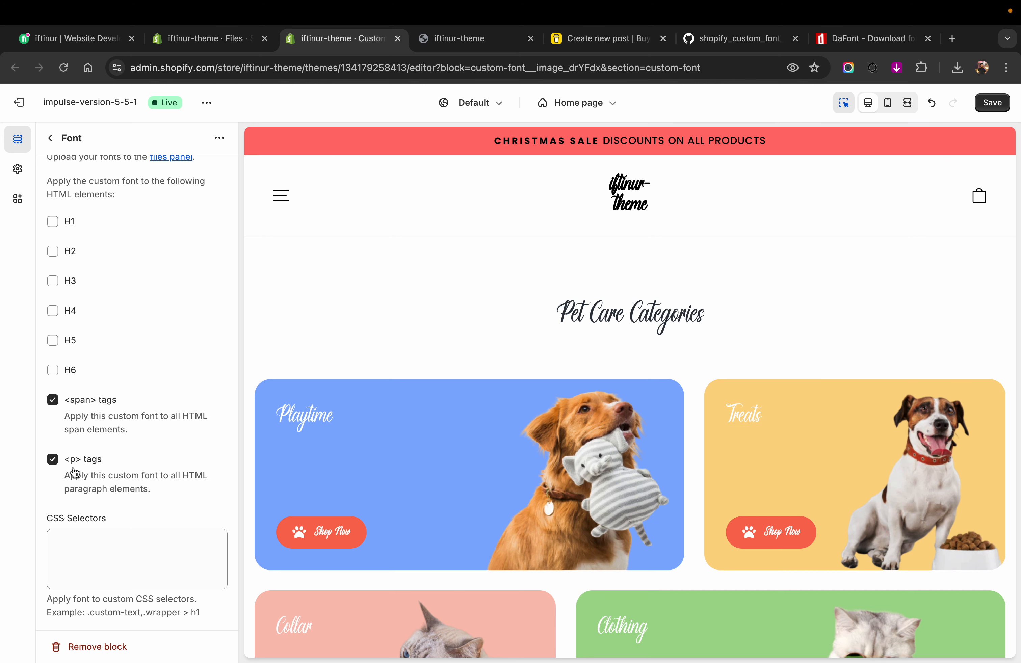
Step: Add the CSS selector a and paste the copied Smasher.otf link as the custom font URL
{"action": "left_click", "coordinate": [67, 540]}
{"action": "scroll", "coordinate": [87, 487], "scroll_direction": "up", "scroll_amount": 6}
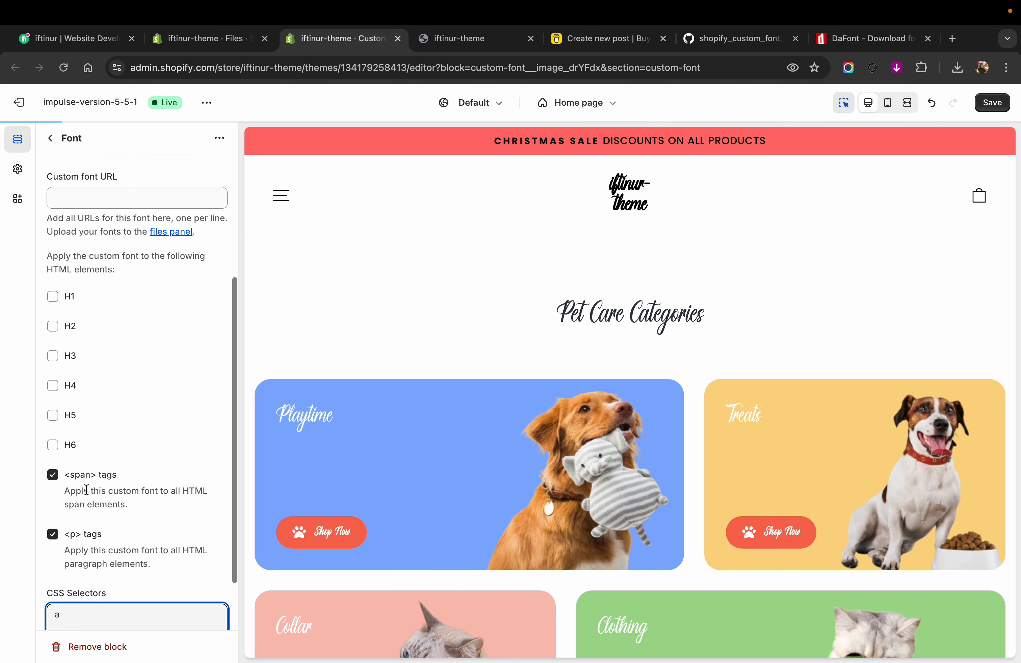
{"action": "left_click", "coordinate": [88, 392]}
{"action": "key", "text": "super+v"}
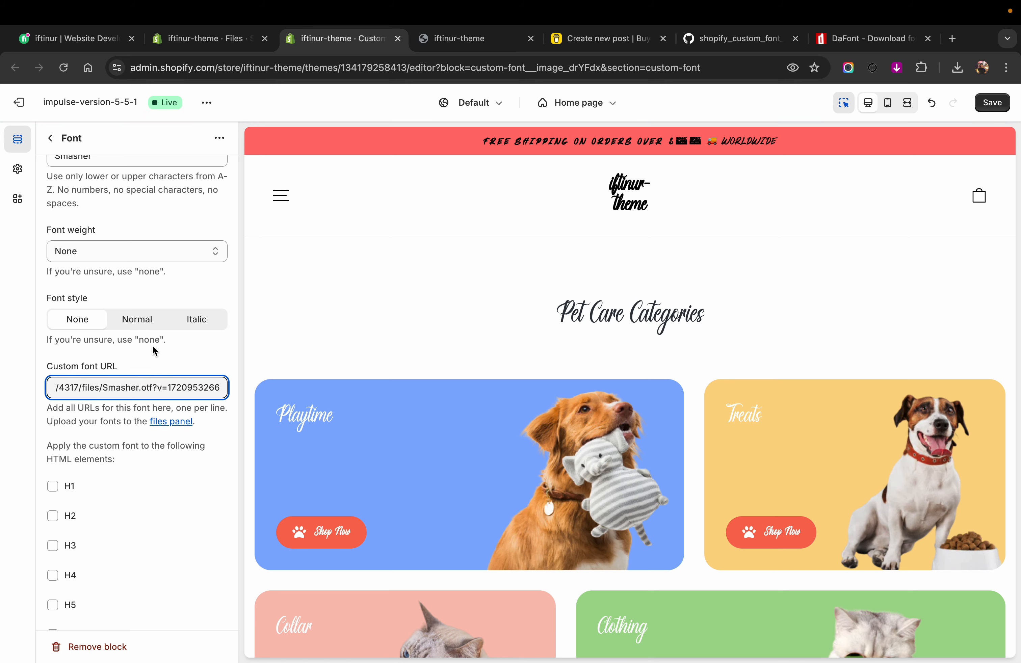
Step: Check the Smasher font across the home page preview and set its font style to Normal
{"action": "scroll", "coordinate": [480, 297], "scroll_direction": "down", "scroll_amount": 15}
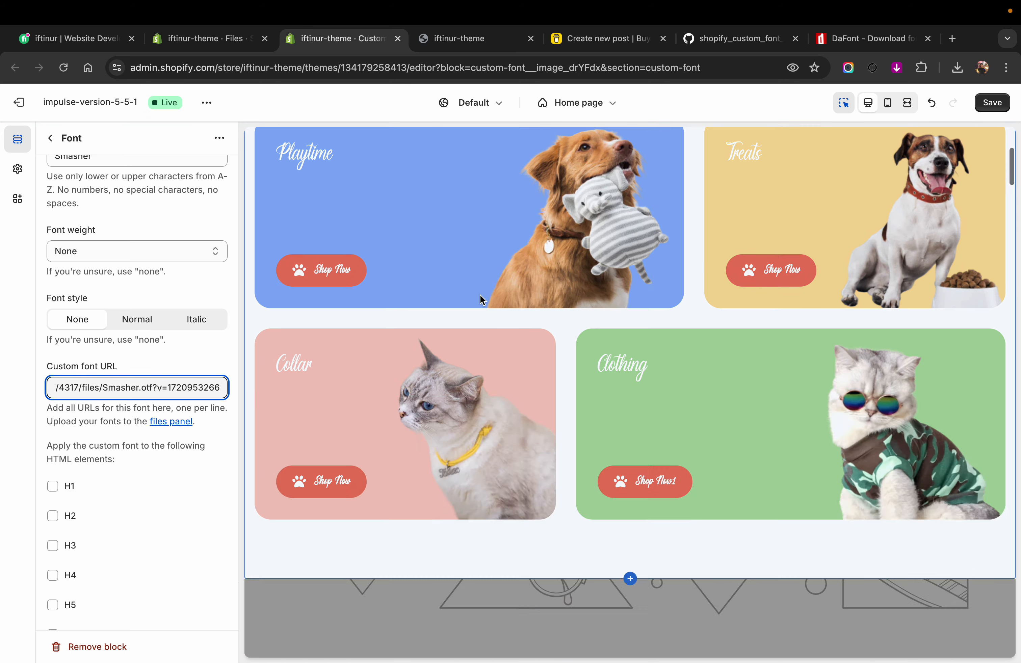
{"action": "scroll", "coordinate": [480, 303], "scroll_direction": "down", "scroll_amount": 20}
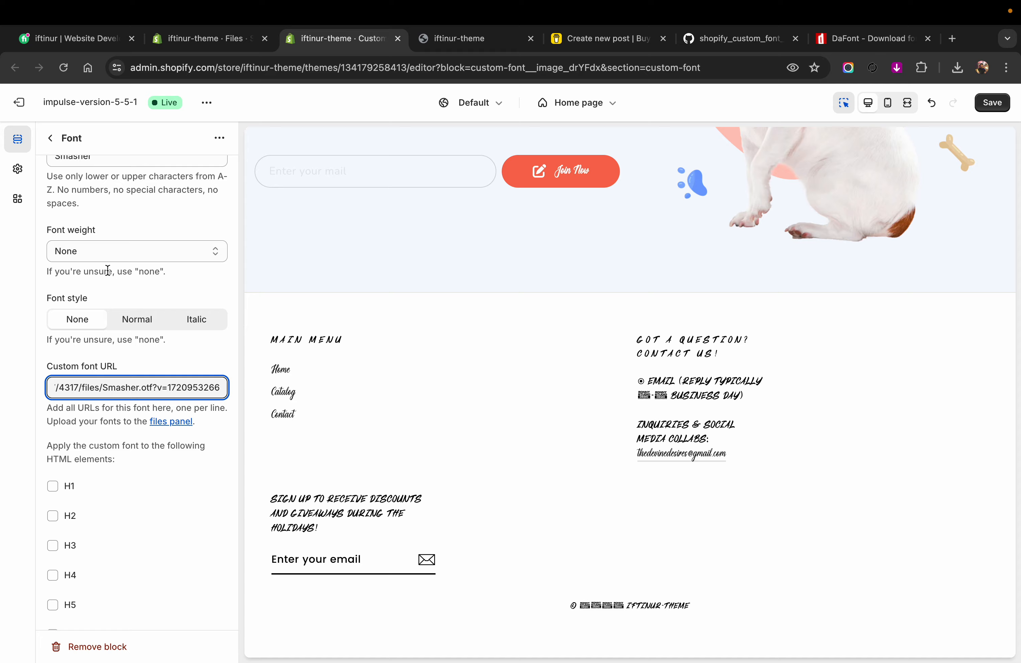
{"action": "left_click", "coordinate": [137, 319]}
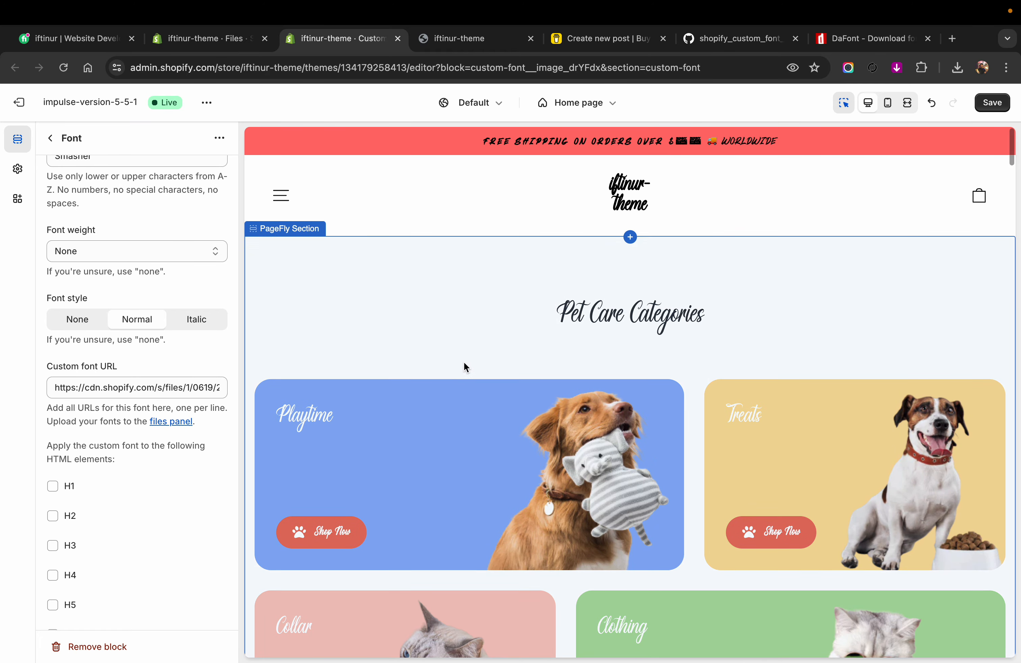
Step: Review the Custom Font section and the second Font block's settings, comparing the fonts across the home page preview
{"action": "left_click", "coordinate": [52, 139]}
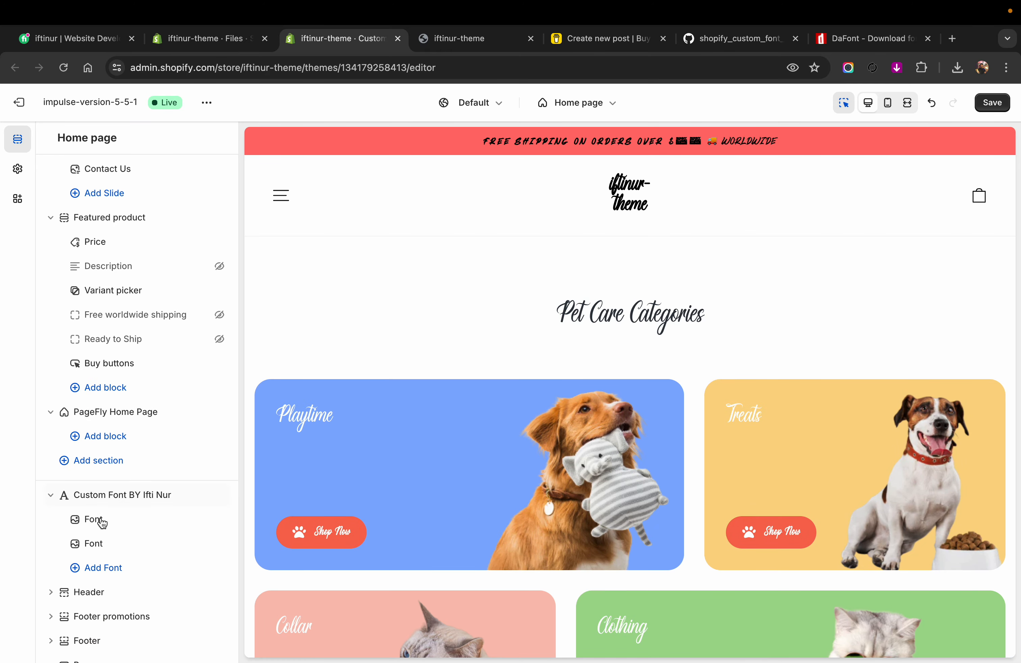
{"action": "left_click", "coordinate": [103, 541]}
{"action": "left_click", "coordinate": [50, 138]}
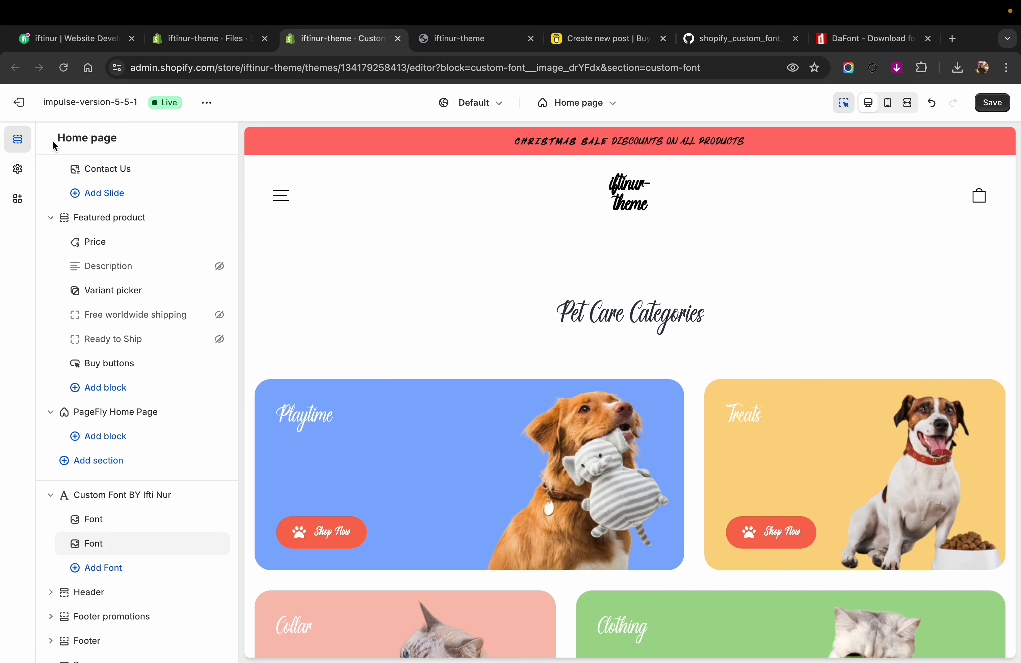
{"action": "left_click", "coordinate": [129, 495]}
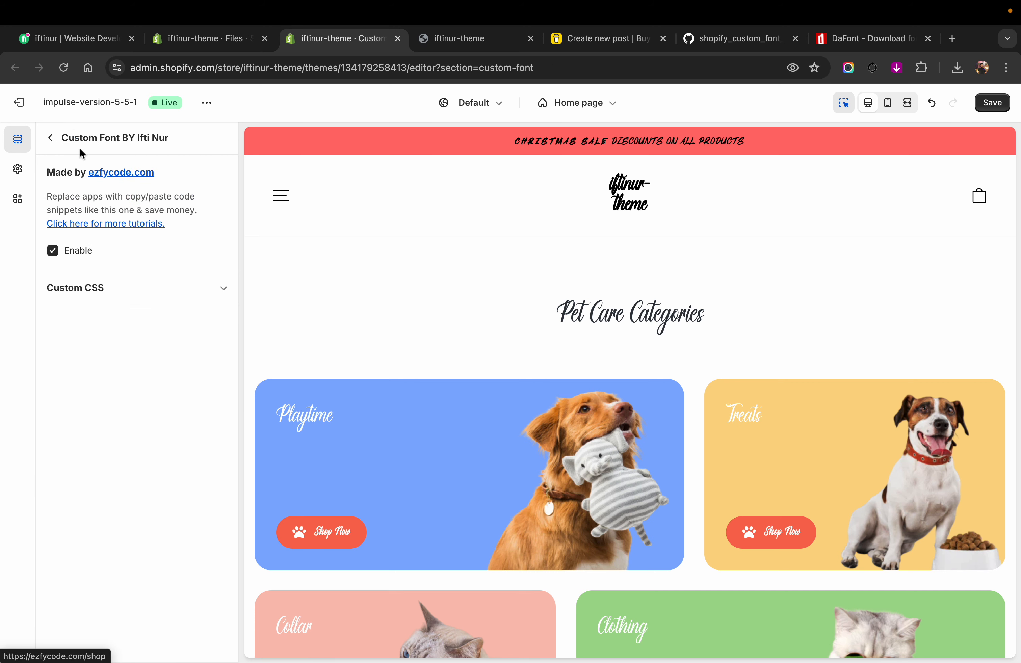
{"action": "left_click", "coordinate": [50, 144]}
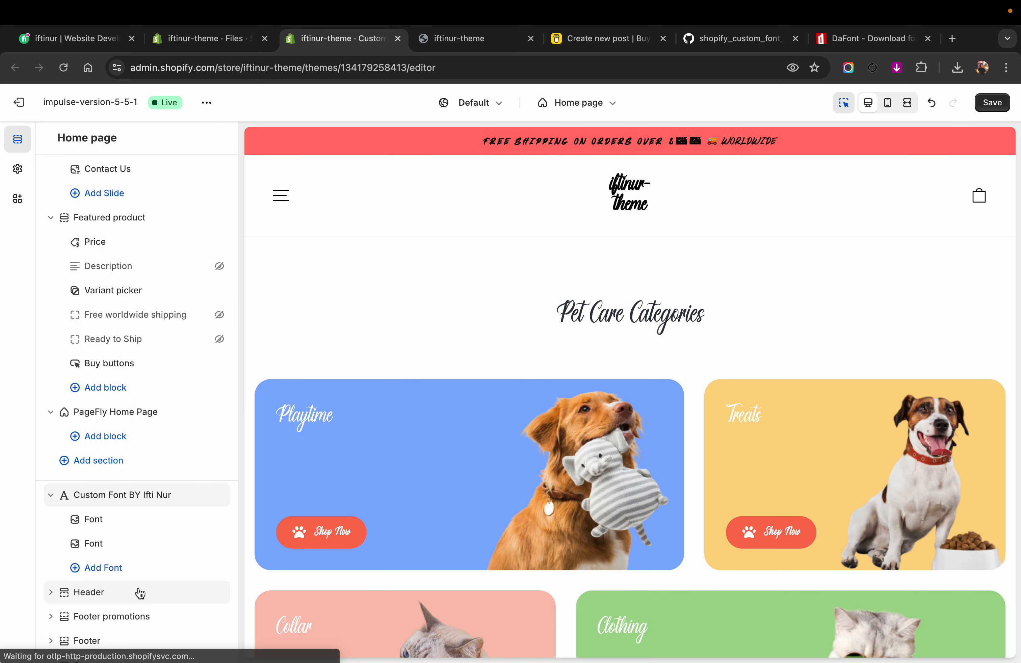
{"action": "left_click", "coordinate": [125, 547]}
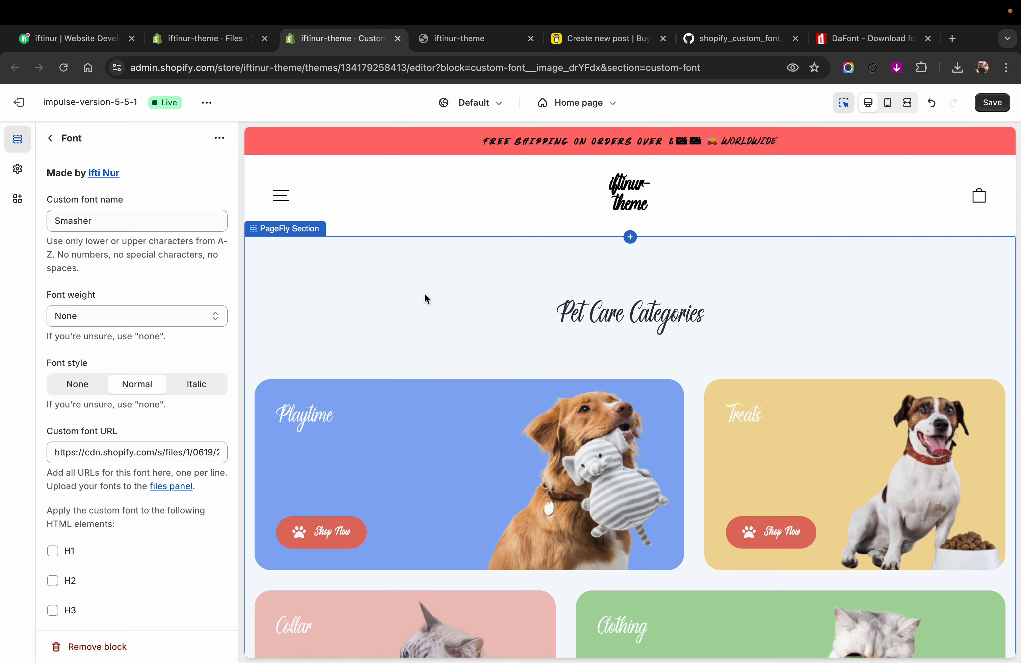
{"action": "scroll", "coordinate": [396, 377], "scroll_direction": "down", "scroll_amount": 10}
{"action": "scroll", "coordinate": [397, 376], "scroll_direction": "down", "scroll_amount": 10}
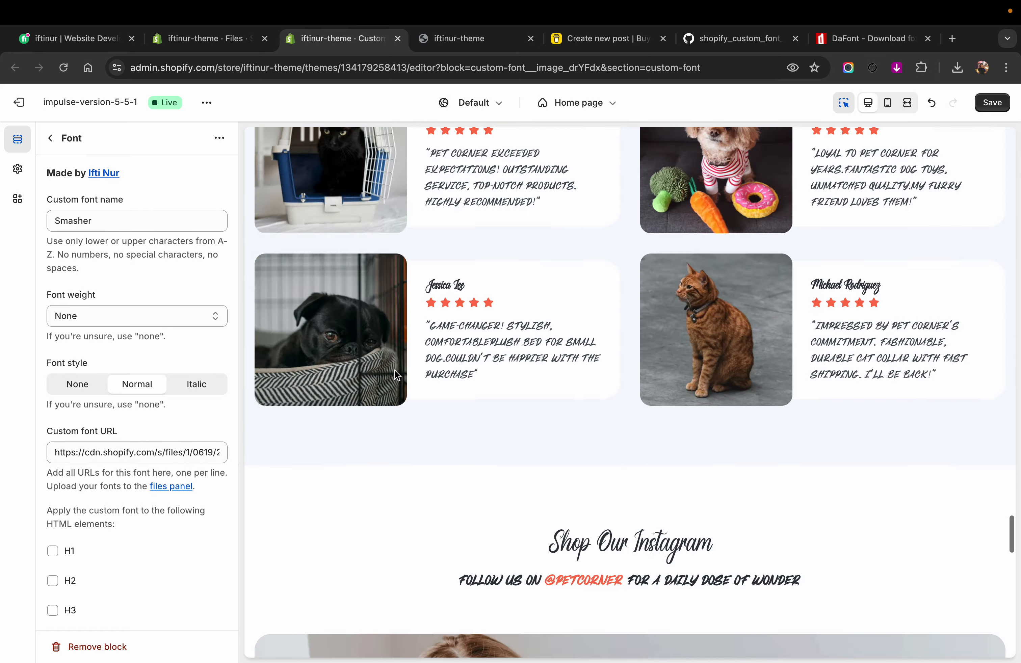
{"action": "scroll", "coordinate": [129, 448], "scroll_direction": "down", "scroll_amount": 3}
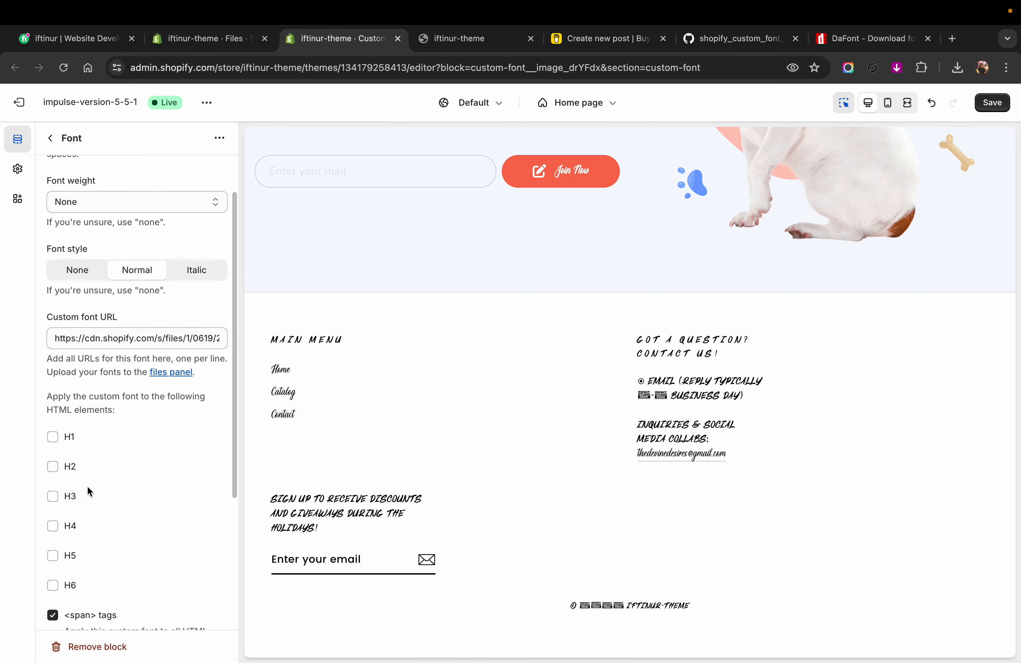
{"action": "scroll", "coordinate": [61, 571], "scroll_direction": "down", "scroll_amount": 4}
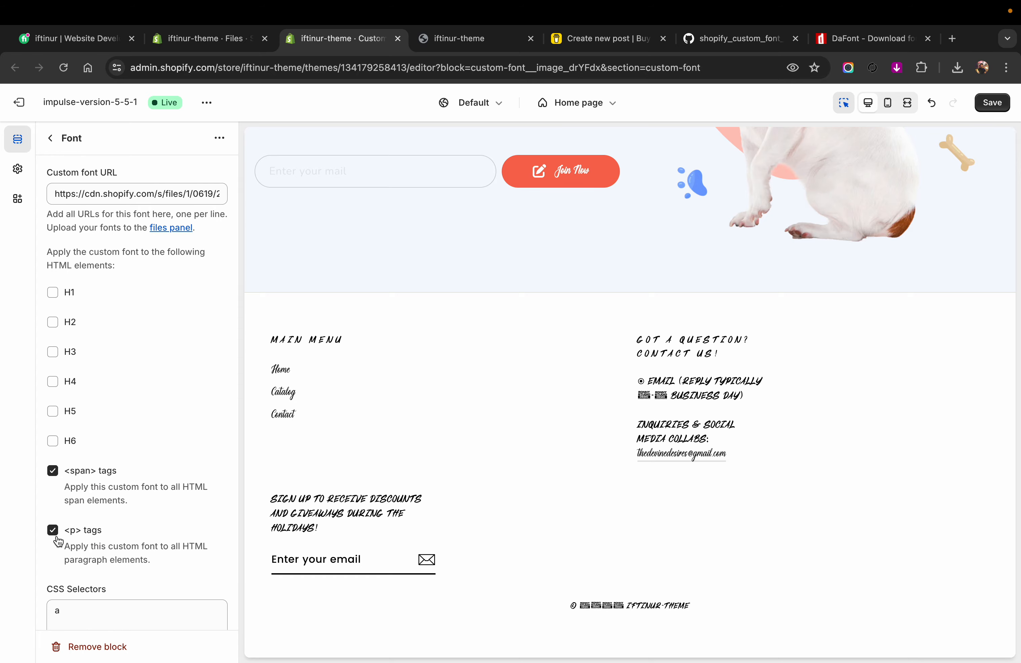
Step: Apply the Smasher font to p tags and H1 through H6, save the theme and return to the home page sections
{"action": "left_click", "coordinate": [53, 529]}
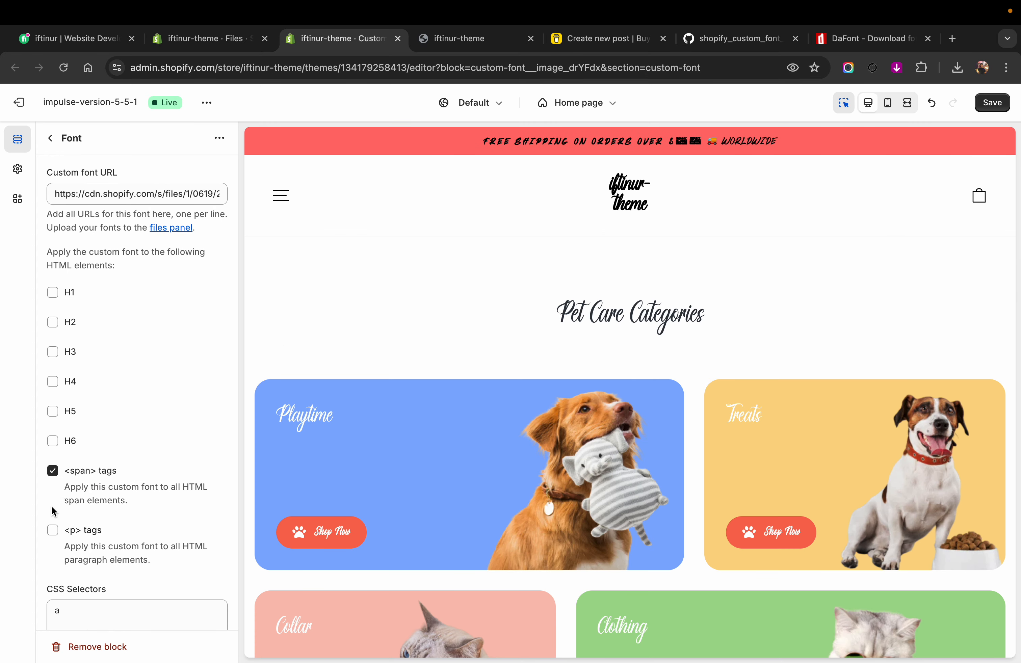
{"action": "left_click", "coordinate": [53, 530]}
{"action": "left_click", "coordinate": [60, 295]}
{"action": "left_click", "coordinate": [54, 323]}
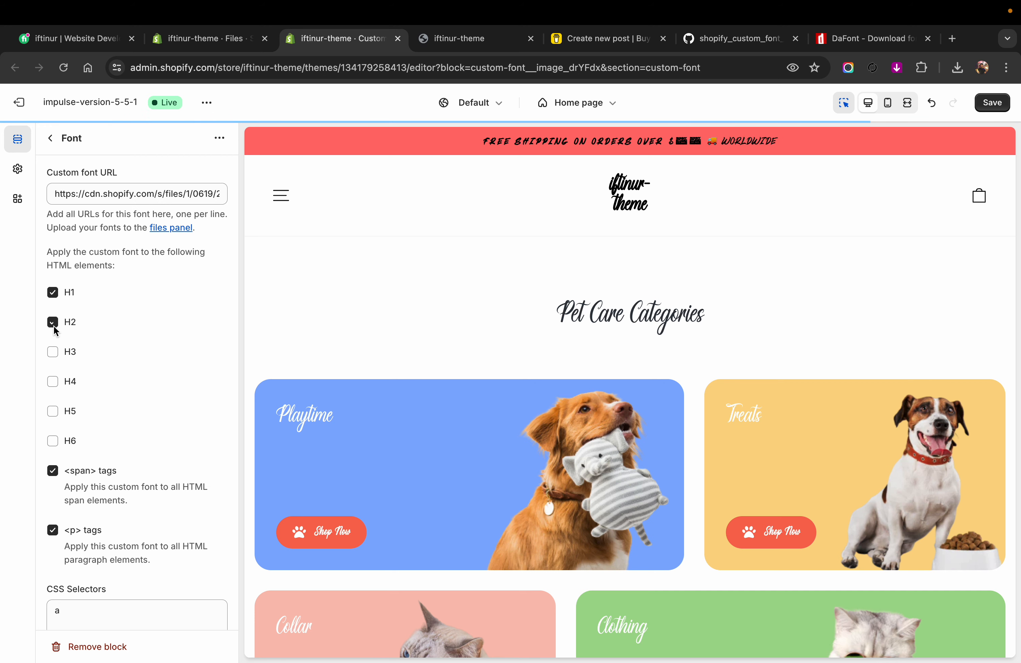
{"action": "left_click", "coordinate": [54, 352]}
{"action": "left_click", "coordinate": [53, 381]}
{"action": "left_click", "coordinate": [53, 411]}
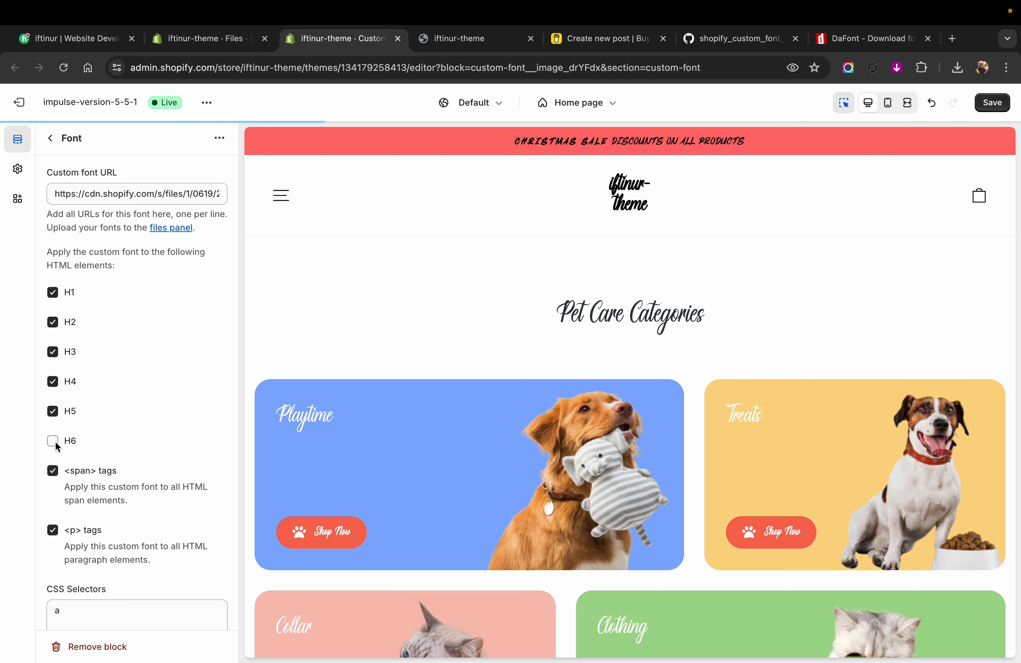
{"action": "left_click", "coordinate": [54, 441]}
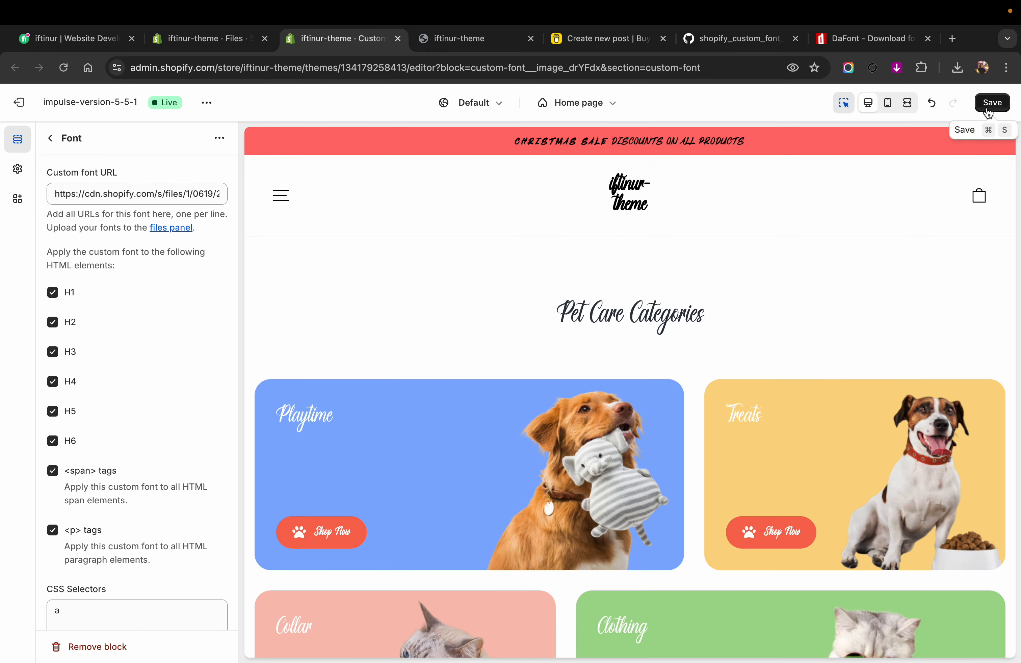
{"action": "left_click", "coordinate": [988, 108]}
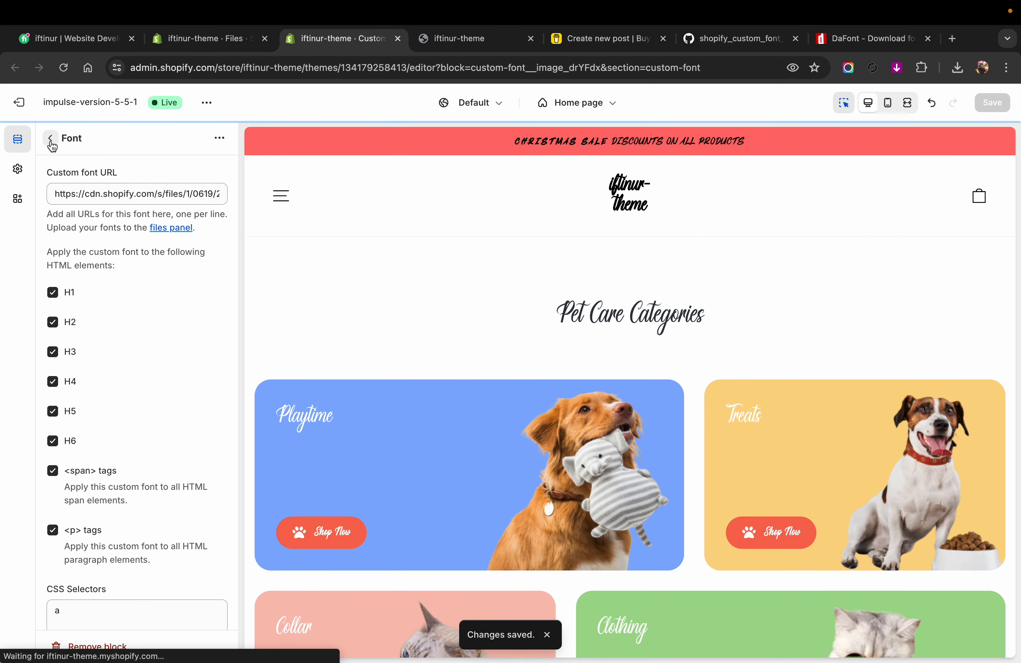
{"action": "left_click", "coordinate": [50, 138]}
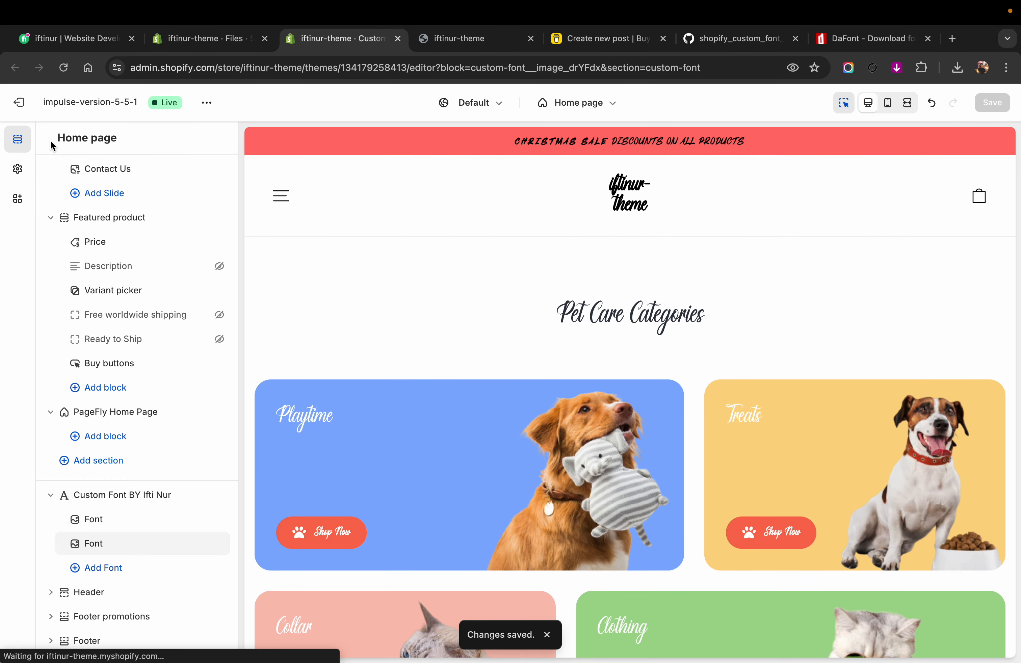
Step: Open the first Font block's settings and look over the recently added fonts on DaFont before returning to the theme editor
{"action": "left_click", "coordinate": [111, 519]}
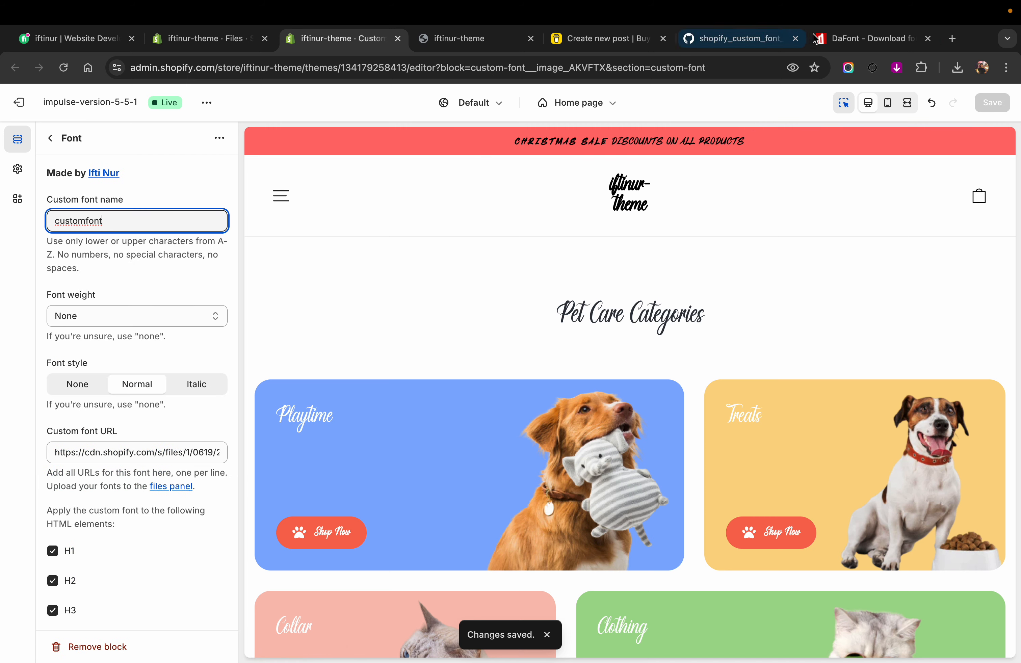
{"action": "left_click", "coordinate": [836, 41]}
{"action": "scroll", "coordinate": [359, 339], "scroll_direction": "up", "scroll_amount": 2}
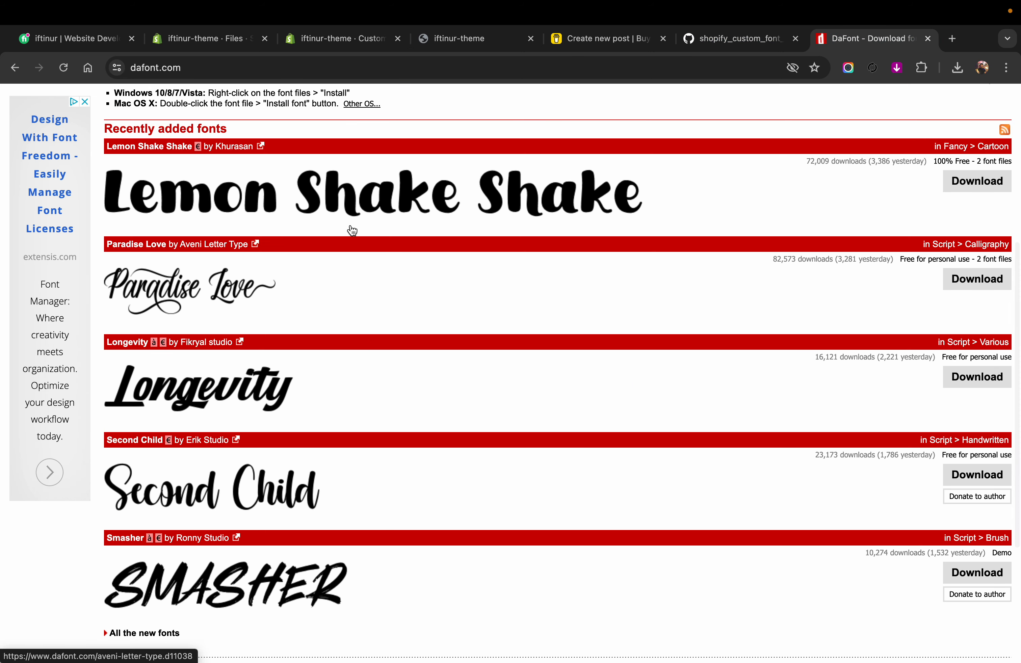
{"action": "left_click", "coordinate": [359, 43]}
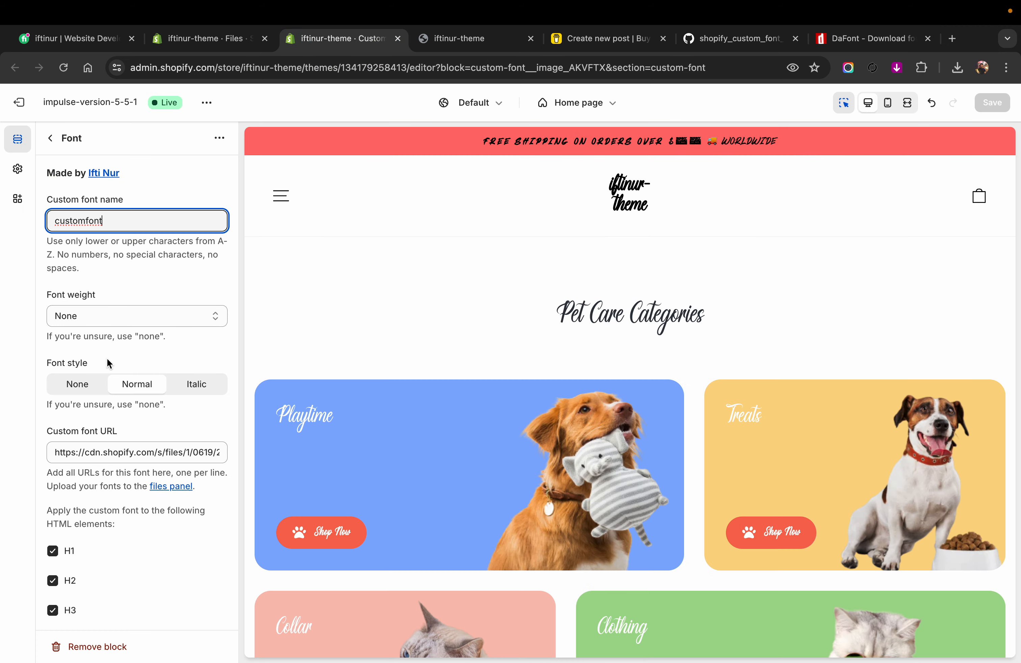
Step: Stop applying the first Font block's font to H1, H2 and H3 and check the home page preview
{"action": "scroll", "coordinate": [107, 358], "scroll_direction": "down", "scroll_amount": 5}
{"action": "left_click", "coordinate": [58, 271]}
{"action": "left_click", "coordinate": [57, 292]}
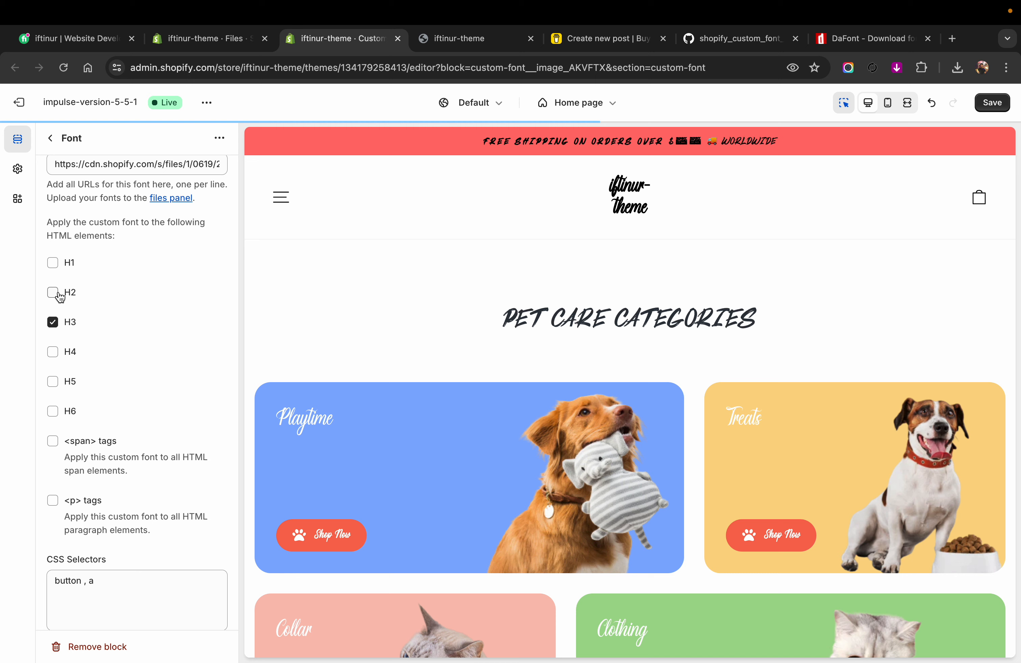
{"action": "left_click", "coordinate": [58, 324]}
{"action": "scroll", "coordinate": [388, 387], "scroll_direction": "down", "scroll_amount": 3}
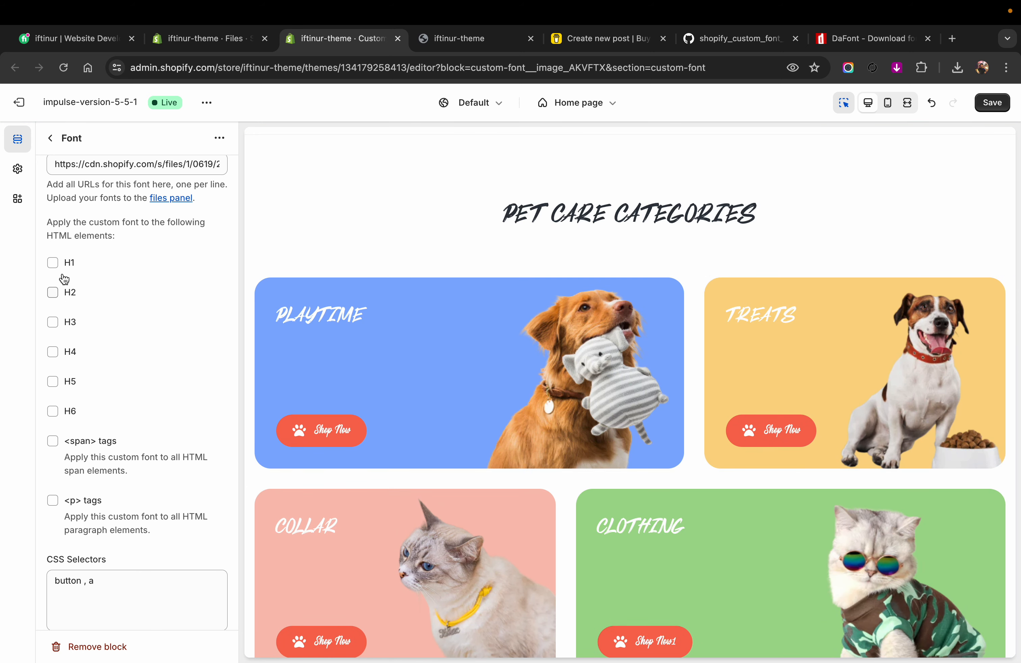
Step: Reapply the first Font block's font to H1, H2 and H3
{"action": "left_click", "coordinate": [55, 262]}
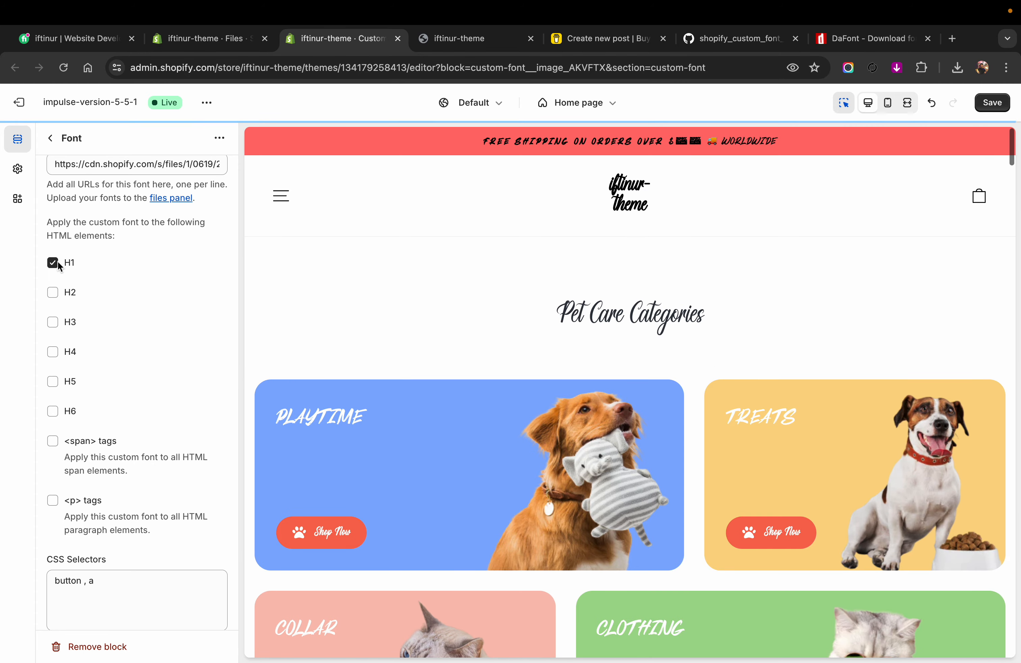
{"action": "left_click", "coordinate": [54, 320]}
{"action": "scroll", "coordinate": [104, 327], "scroll_direction": "up", "scroll_amount": 3}
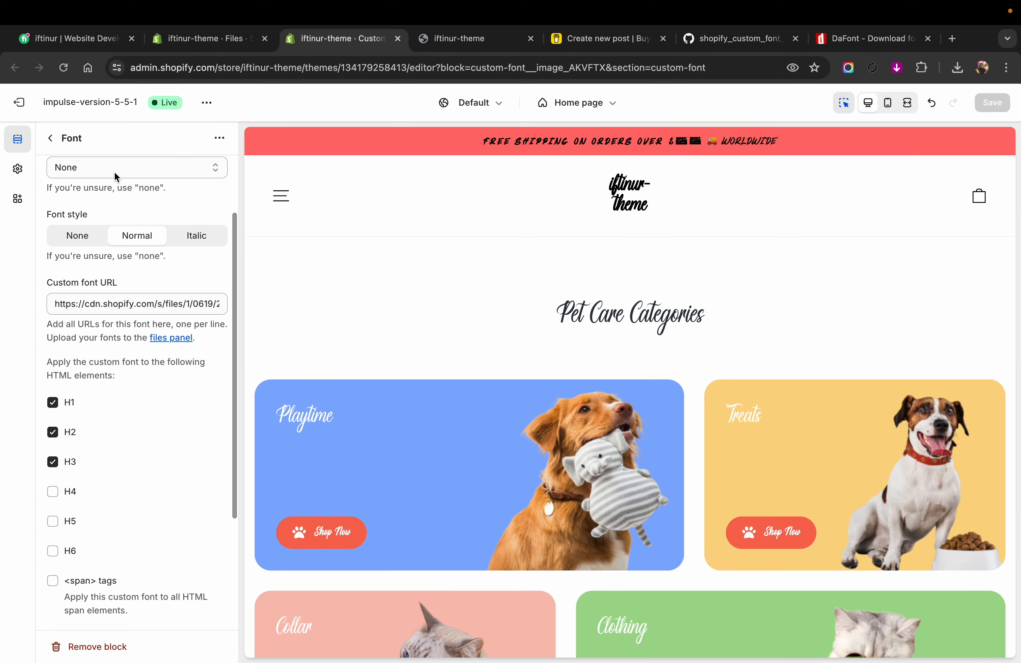
Step: Copy the ParadiseLove file name from the store's Files page and use it as the first Font block's custom font name
{"action": "left_click", "coordinate": [830, 46]}
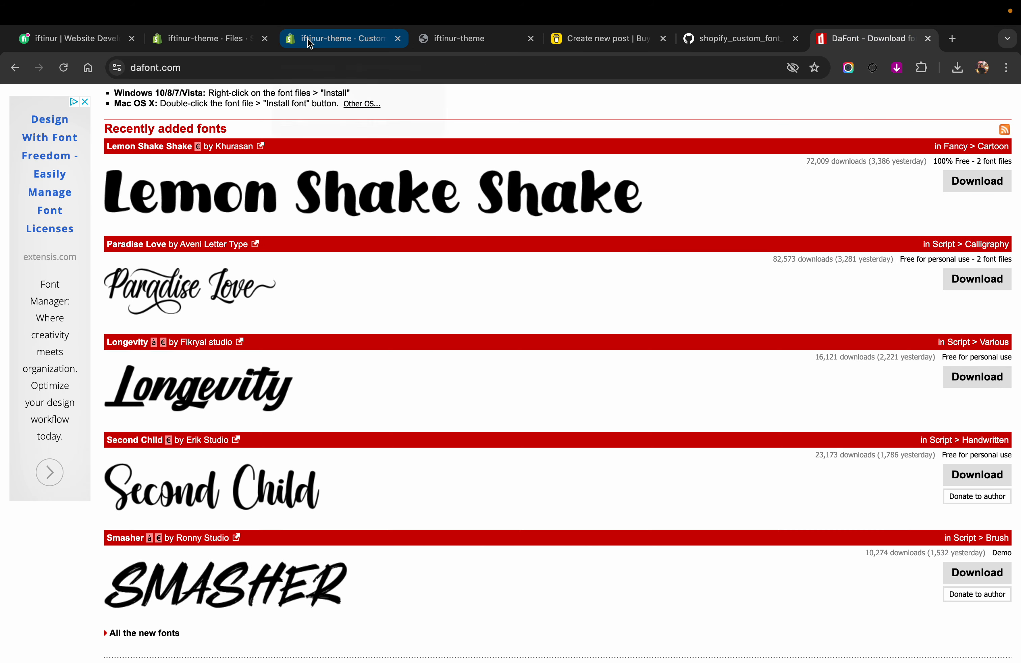
{"action": "left_click", "coordinate": [217, 41]}
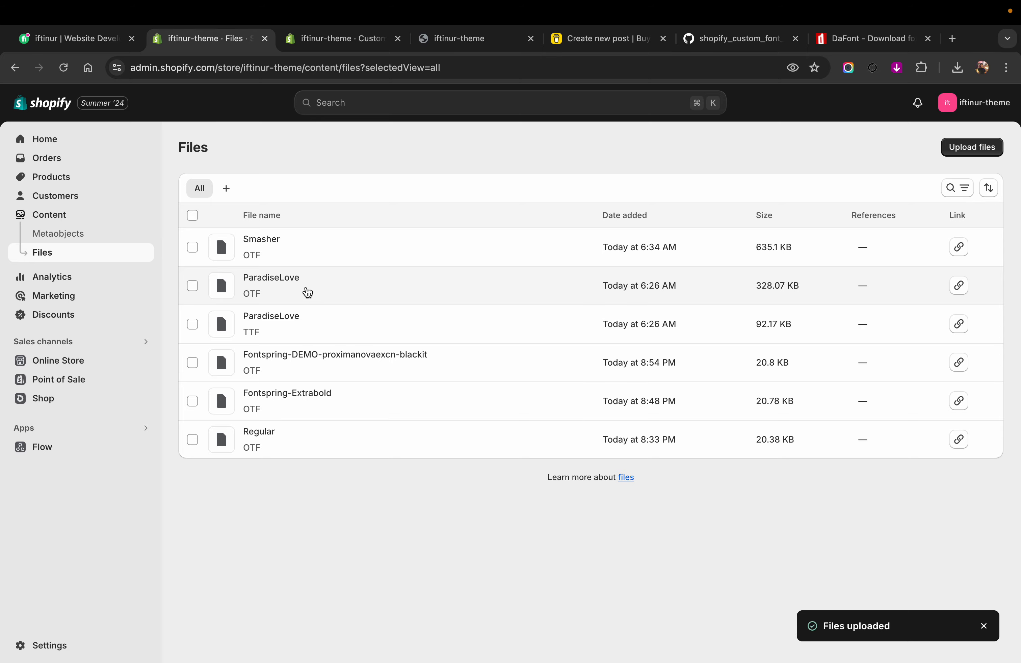
{"action": "left_click_drag", "start_coordinate": [303, 284], "coordinate": [263, 285]}
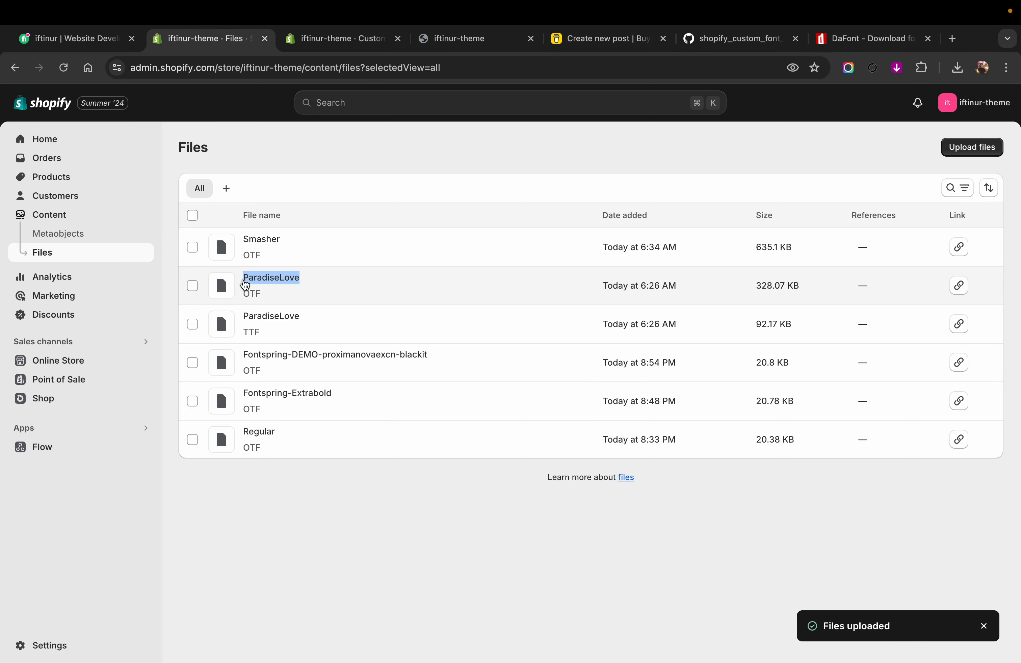
{"action": "left_click", "coordinate": [244, 285]}
{"action": "left_click", "coordinate": [496, 41]}
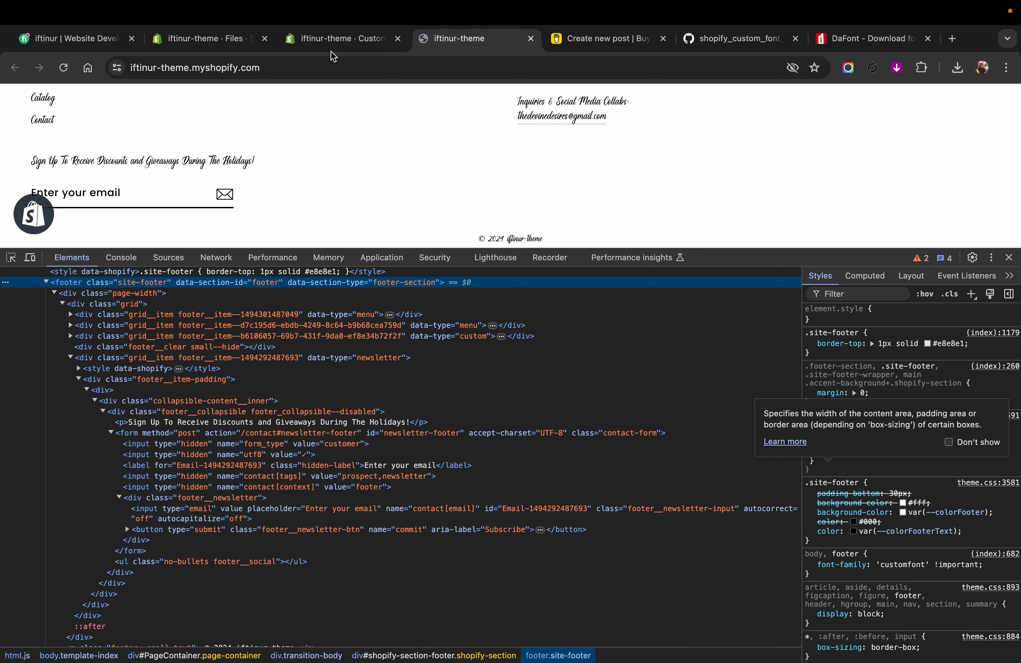
{"action": "left_click", "coordinate": [328, 44]}
{"action": "scroll", "coordinate": [129, 166], "scroll_direction": "up", "scroll_amount": 4}
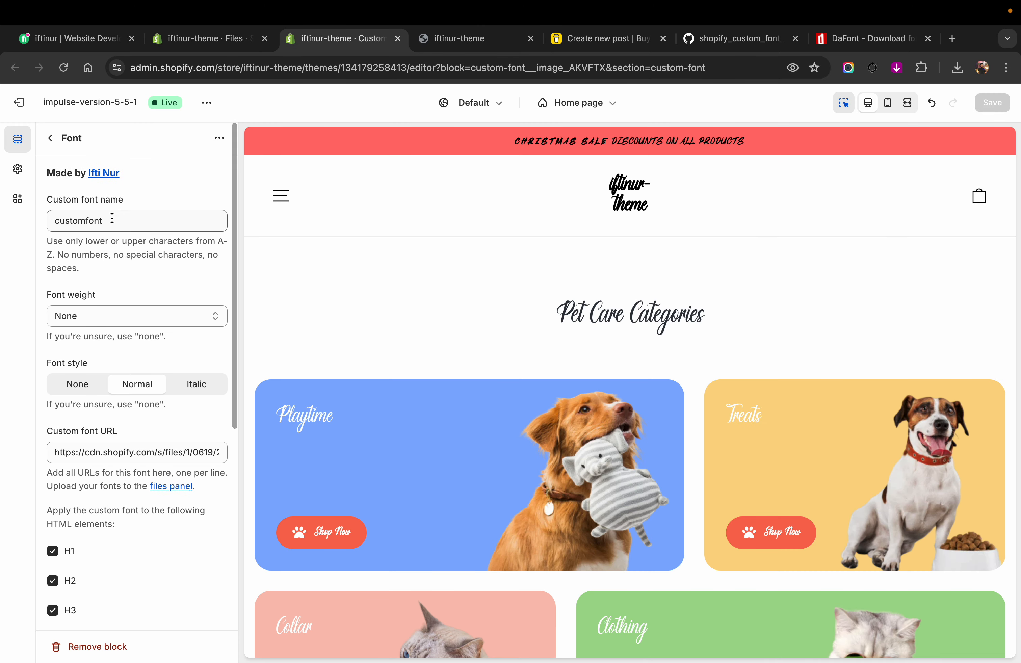
{"action": "left_click_drag", "start_coordinate": [111, 219], "coordinate": [48, 222]}
{"action": "type", "text": "ParadiseLove"}
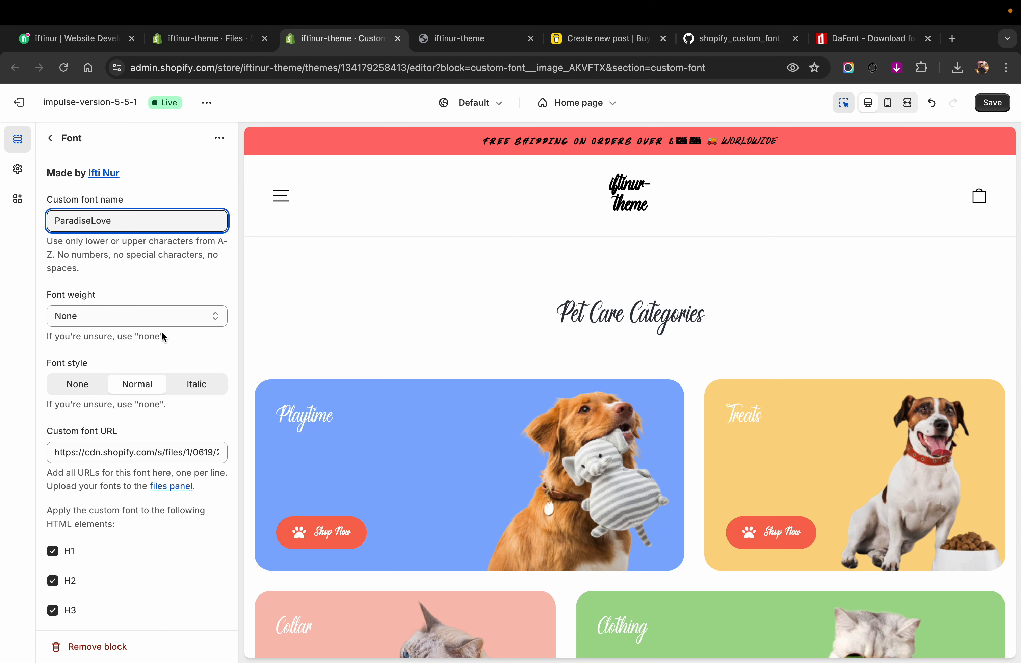
{"action": "scroll", "coordinate": [59, 491], "scroll_direction": "down", "scroll_amount": 3}
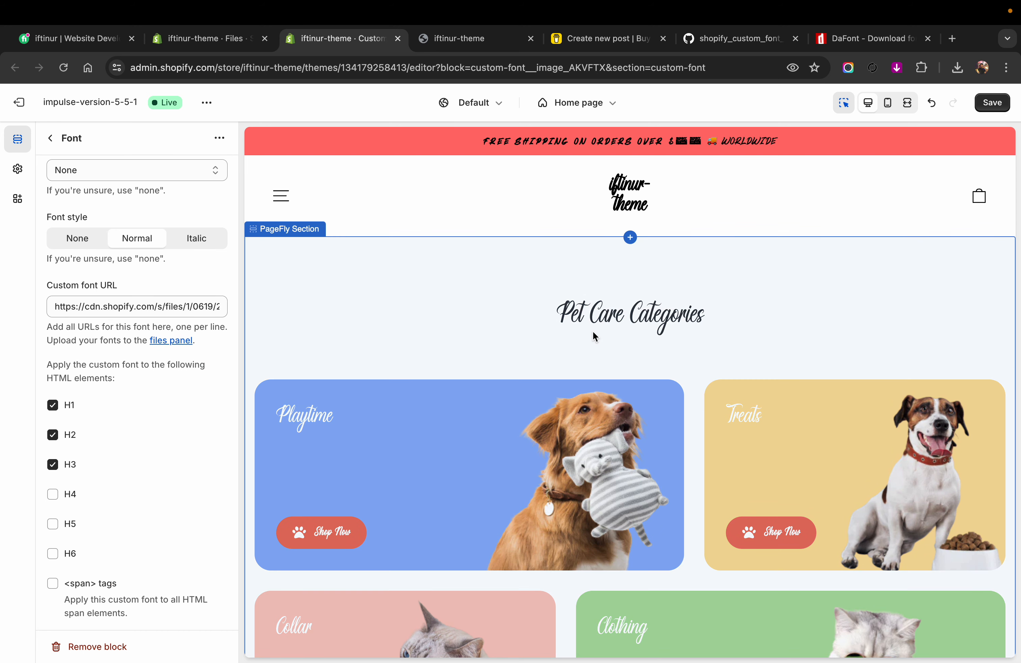
Step: Stop applying the Smasher font to H1, H2 and H3 in the second Font block and save the theme
{"action": "left_click", "coordinate": [50, 142]}
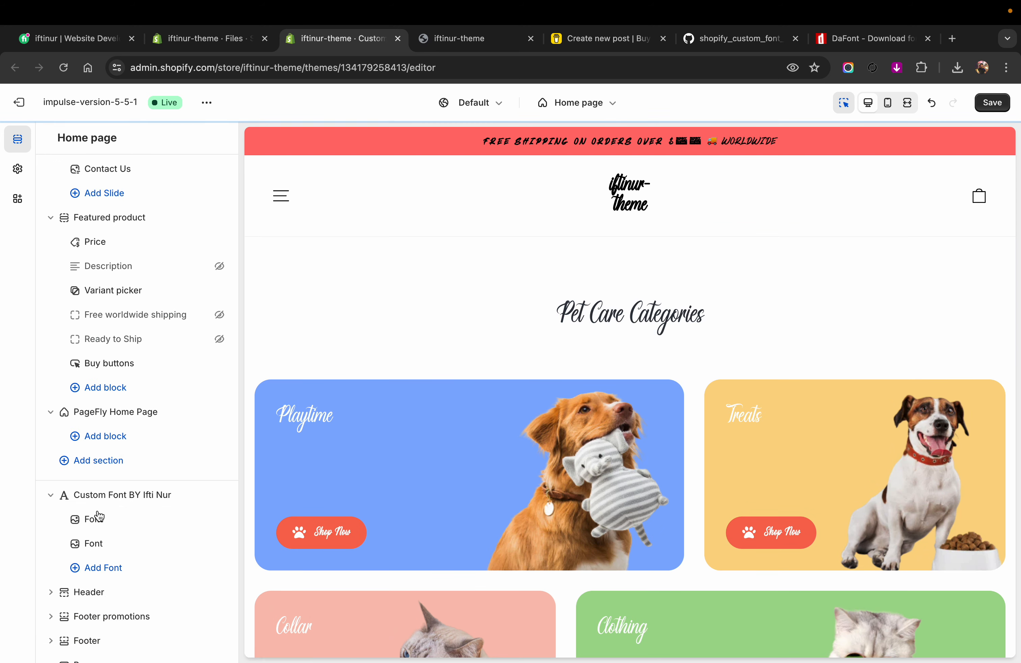
{"action": "left_click", "coordinate": [95, 545]}
{"action": "scroll", "coordinate": [92, 459], "scroll_direction": "down", "scroll_amount": 8}
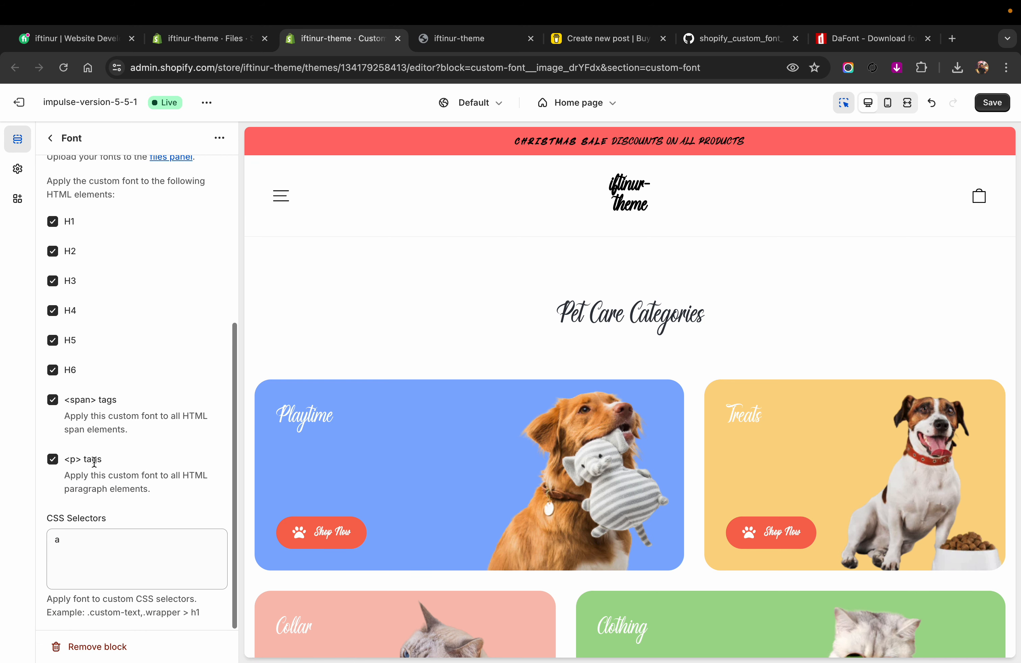
{"action": "scroll", "coordinate": [60, 379], "scroll_direction": "up", "scroll_amount": 3}
{"action": "left_click", "coordinate": [53, 381]}
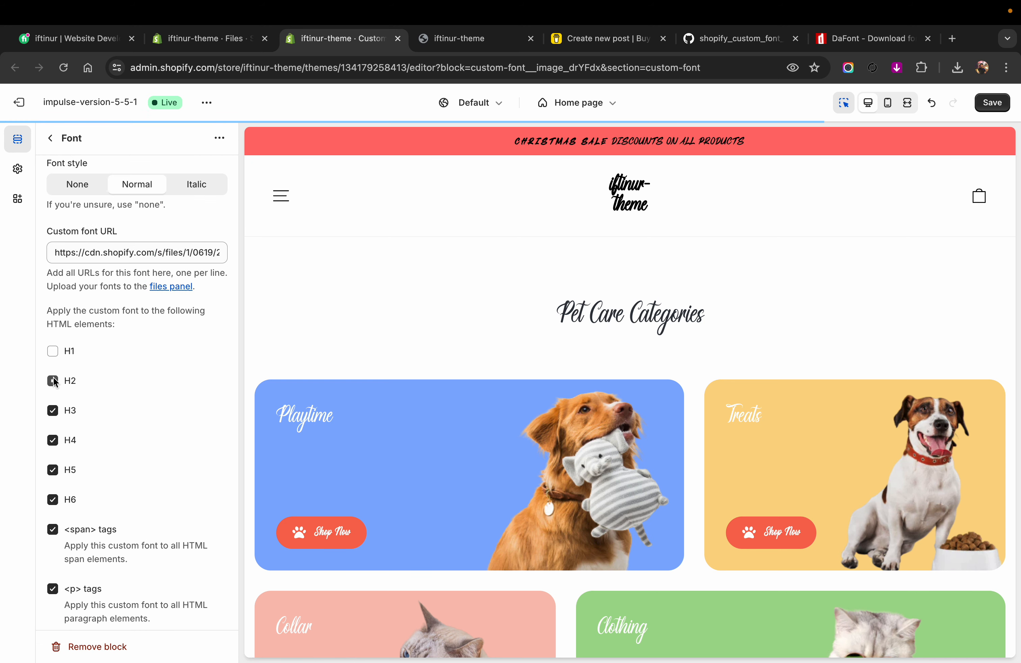
{"action": "left_click", "coordinate": [53, 411]}
{"action": "scroll", "coordinate": [111, 382], "scroll_direction": "up", "scroll_amount": 5}
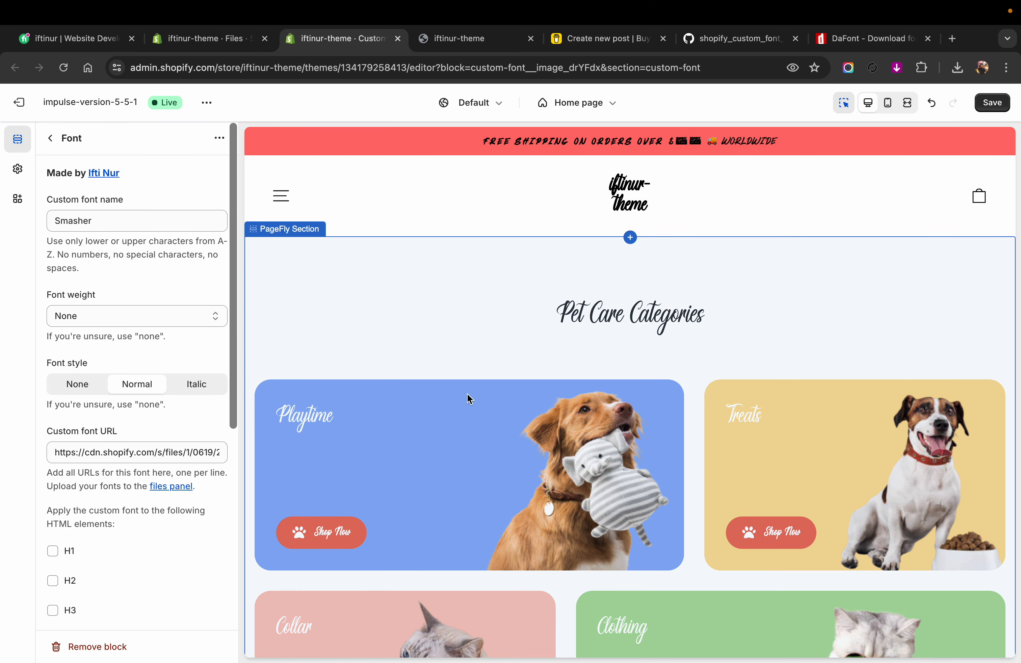
{"action": "left_click", "coordinate": [990, 106]}
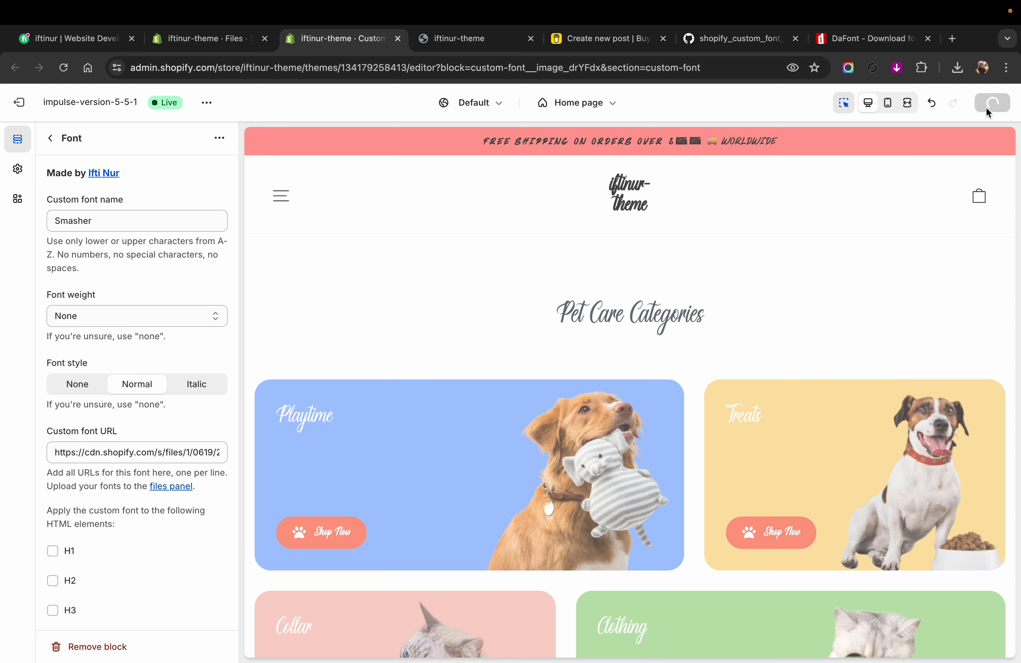
Step: Reload the live storefront and check its fonts in the iPhone 12 Pro mobile view, returning to the desktop view
{"action": "left_click", "coordinate": [460, 43]}
{"action": "left_click", "coordinate": [63, 68]}
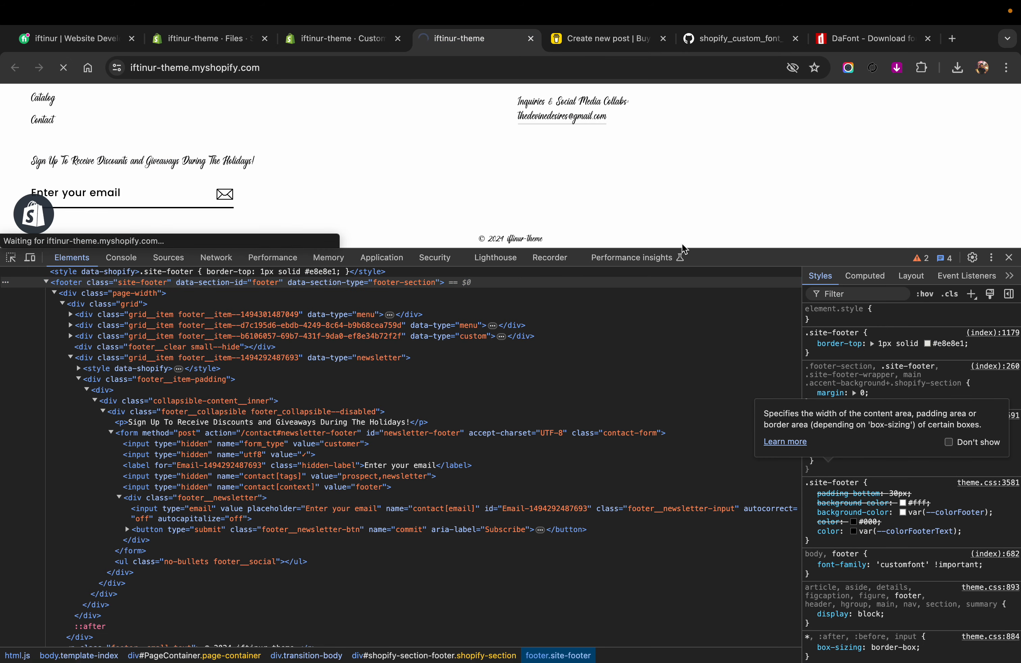
{"action": "left_click_drag", "start_coordinate": [725, 251], "coordinate": [725, 450]}
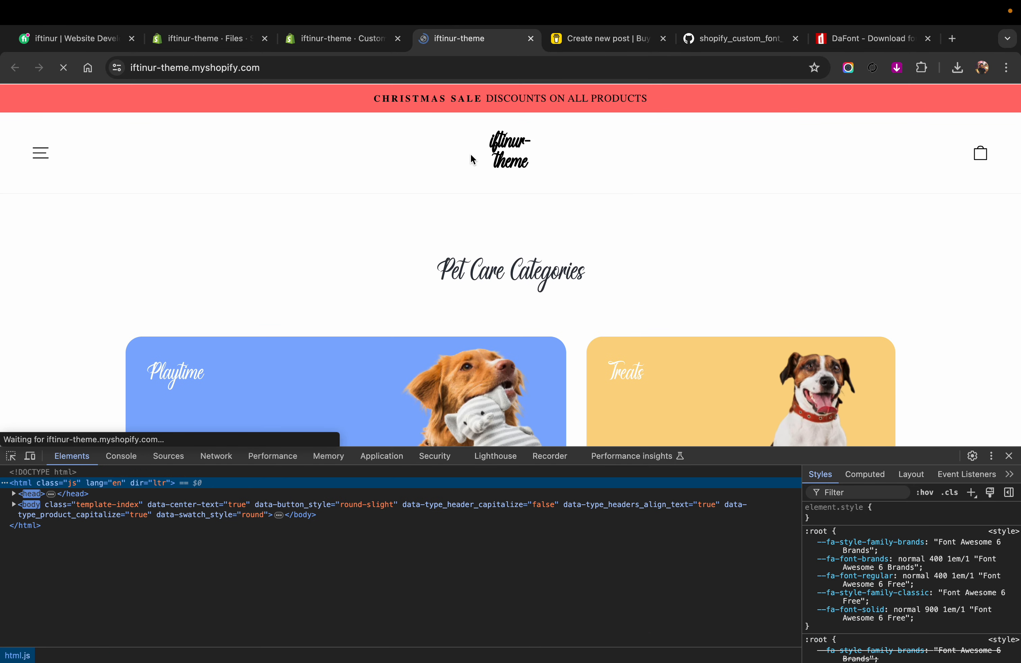
{"action": "left_click", "coordinate": [30, 456]}
{"action": "scroll", "coordinate": [474, 249], "scroll_direction": "down", "scroll_amount": 10}
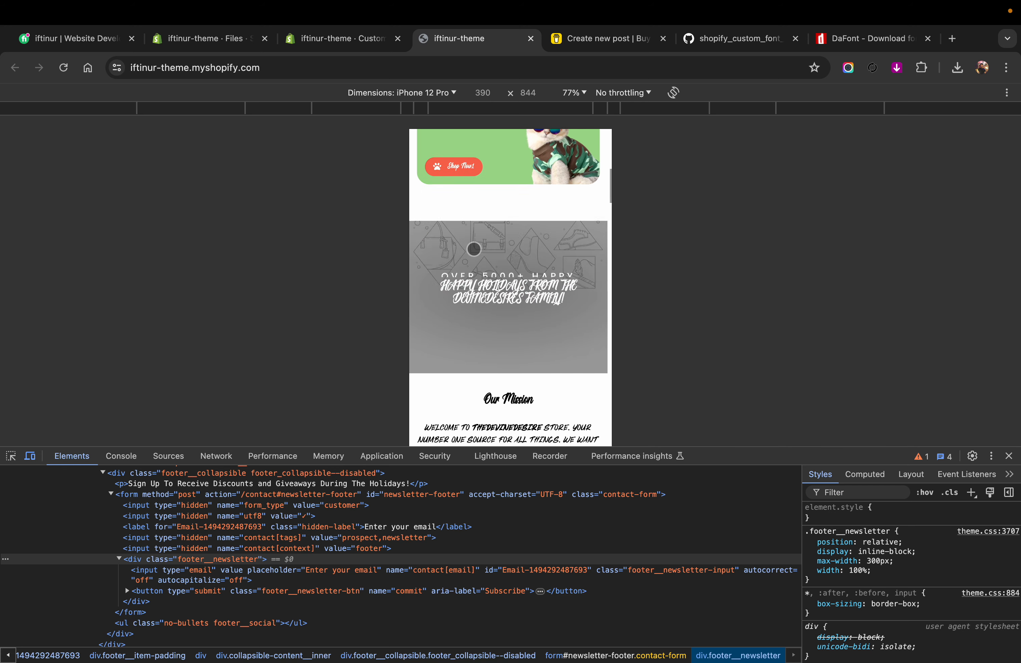
{"action": "scroll", "coordinate": [474, 249], "scroll_direction": "down", "scroll_amount": 4}
{"action": "scroll", "coordinate": [474, 249], "scroll_direction": "up", "scroll_amount": 15}
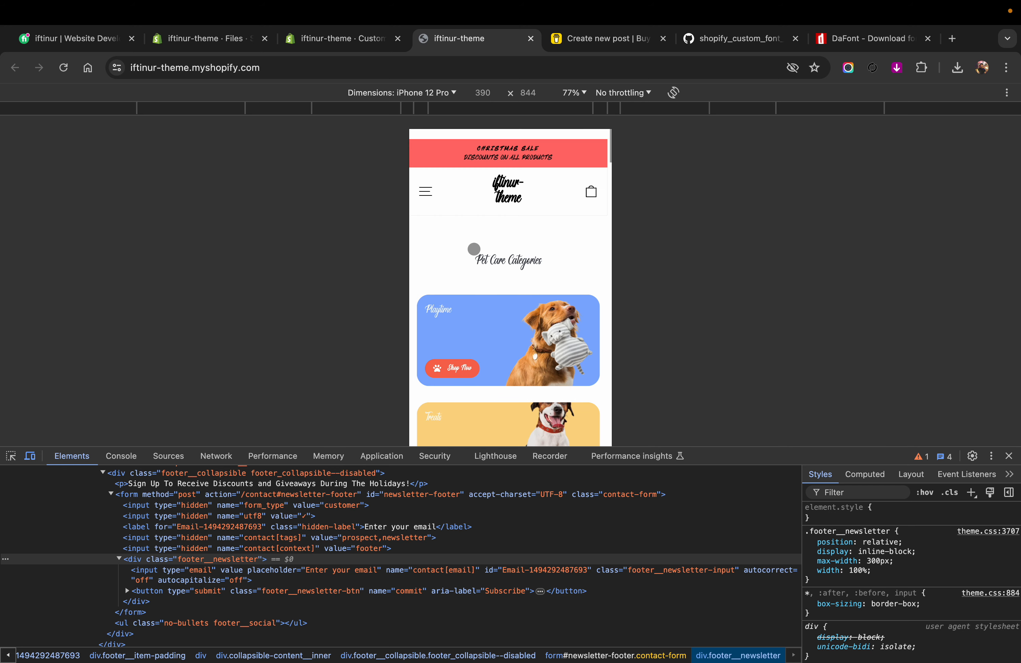
{"action": "left_click", "coordinate": [31, 457]}
Step: Close the developer tools and examine the heading, paragraph and button fonts throughout the live home page
{"action": "scroll", "coordinate": [487, 302], "scroll_direction": "down", "scroll_amount": 10}
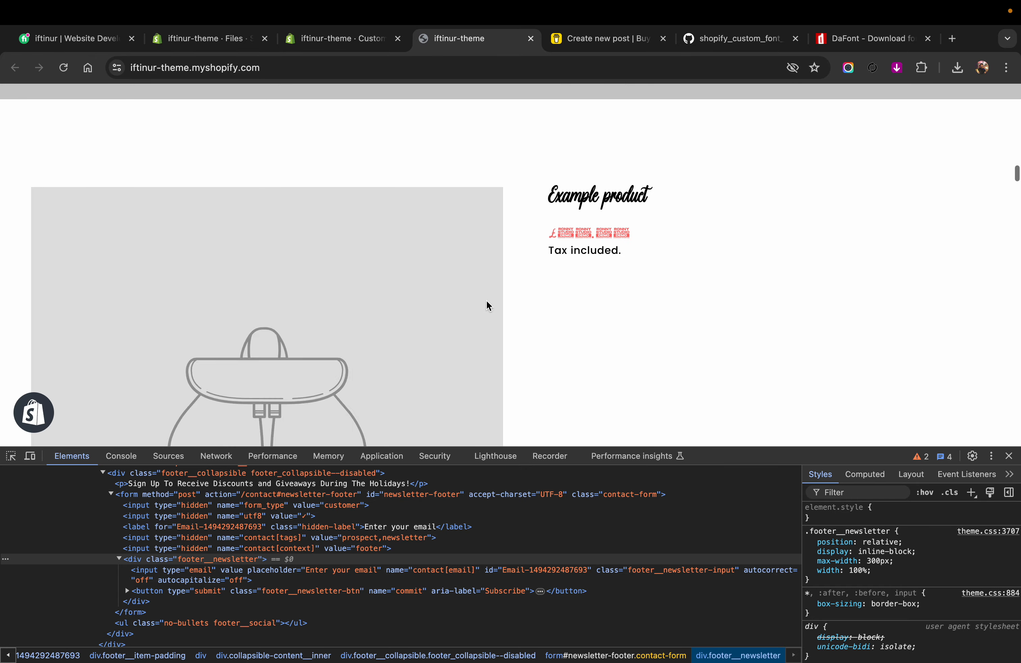
{"action": "scroll", "coordinate": [488, 305], "scroll_direction": "down", "scroll_amount": 10}
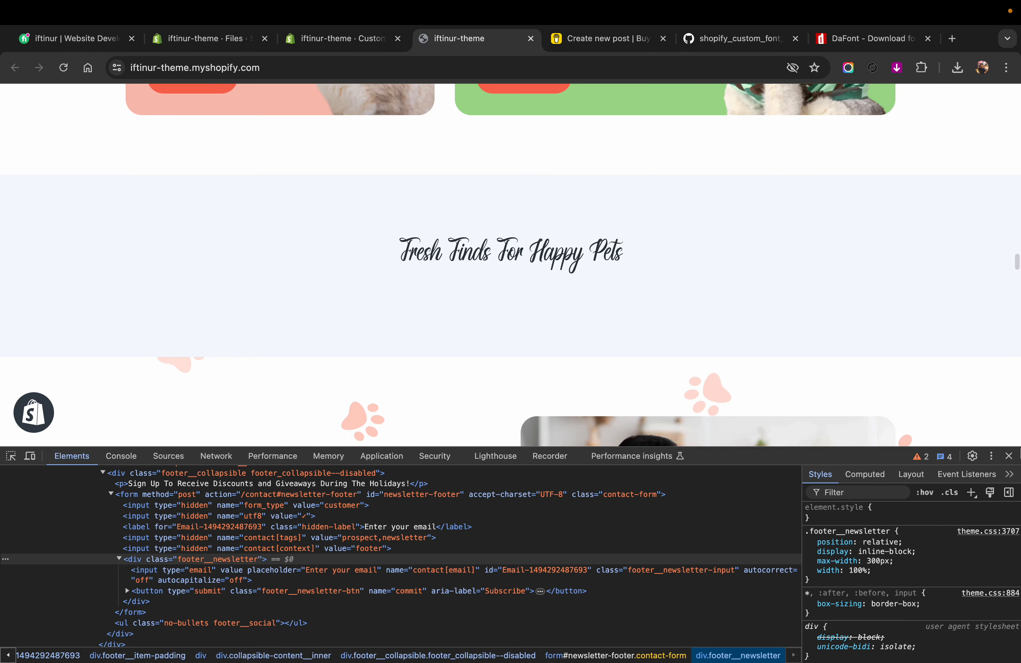
{"action": "left_click", "coordinate": [1009, 455]}
{"action": "scroll", "coordinate": [622, 361], "scroll_direction": "down", "scroll_amount": 12}
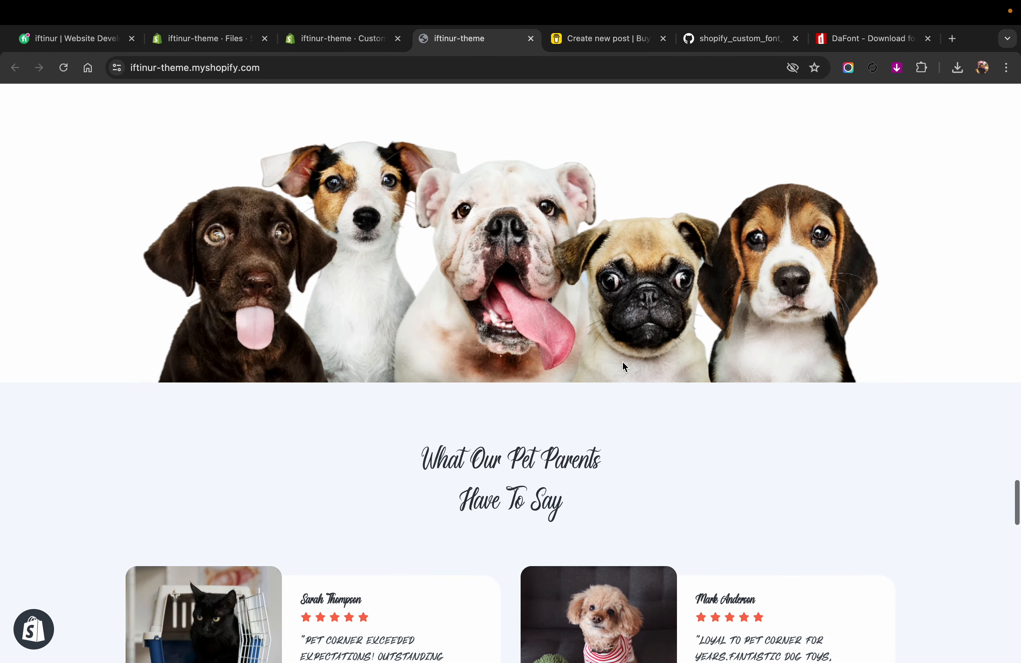
{"action": "scroll", "coordinate": [623, 364], "scroll_direction": "down", "scroll_amount": 12}
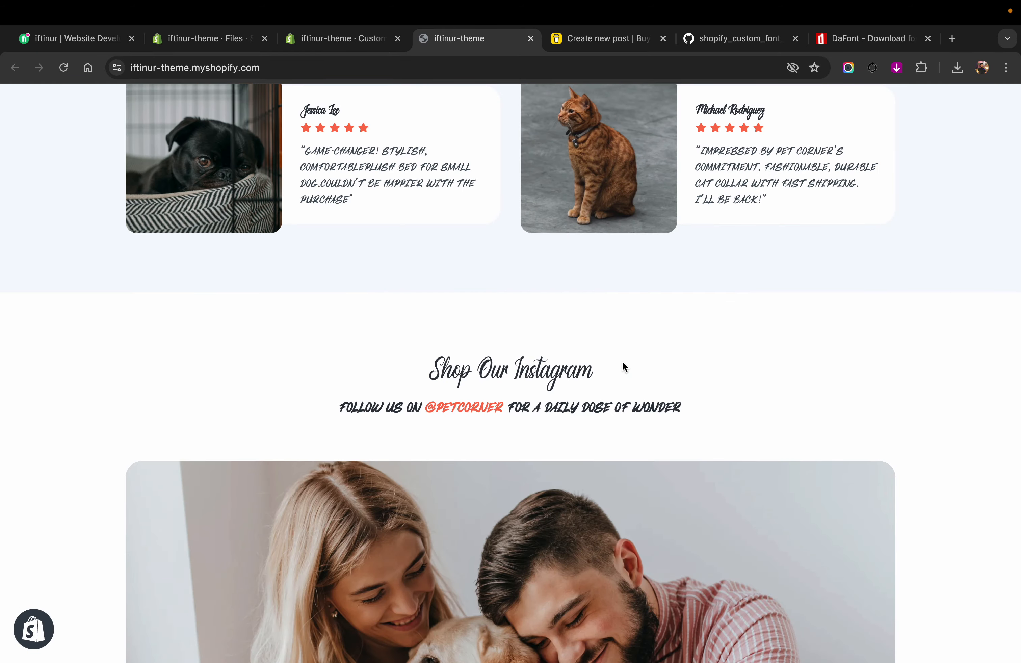
{"action": "scroll", "coordinate": [622, 361], "scroll_direction": "down", "scroll_amount": 10}
{"action": "scroll", "coordinate": [622, 362], "scroll_direction": "up", "scroll_amount": 20}
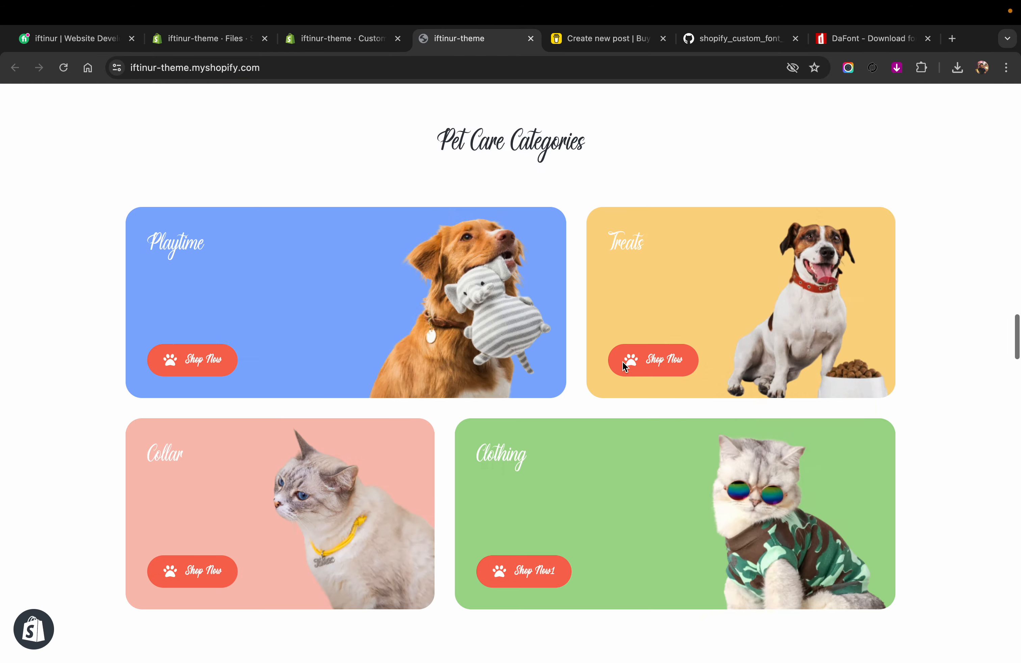
{"action": "scroll", "coordinate": [622, 361], "scroll_direction": "up", "scroll_amount": 10}
{"action": "scroll", "coordinate": [622, 362], "scroll_direction": "up", "scroll_amount": 20}
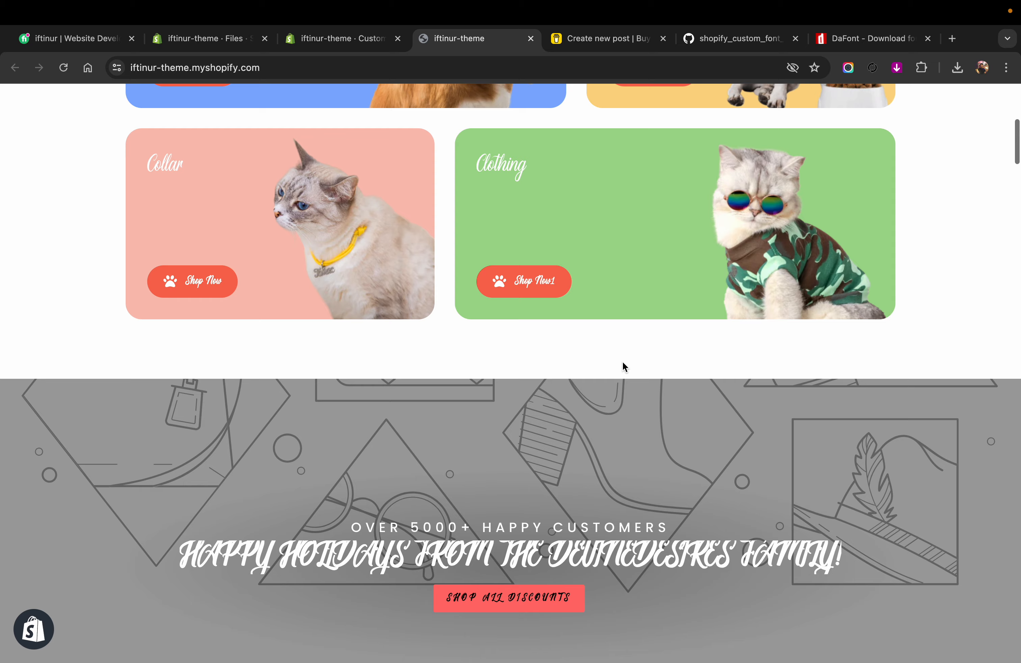
{"action": "scroll", "coordinate": [622, 361], "scroll_direction": "up", "scroll_amount": 10}
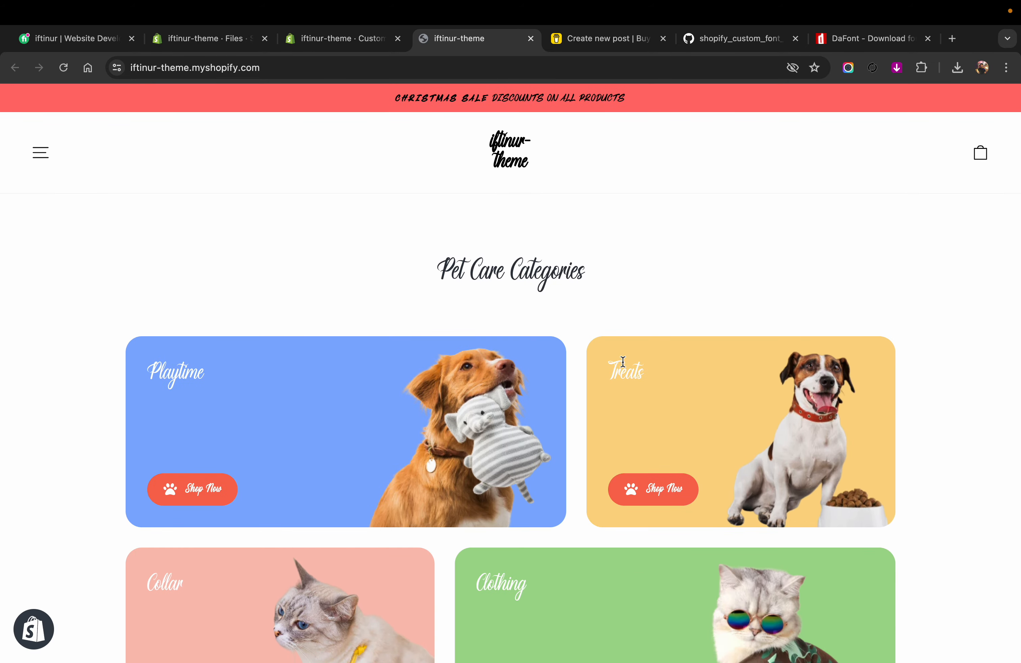
Step: Check the font of the links in the storefront's navigation menu and close the menu
{"action": "left_click", "coordinate": [43, 151]}
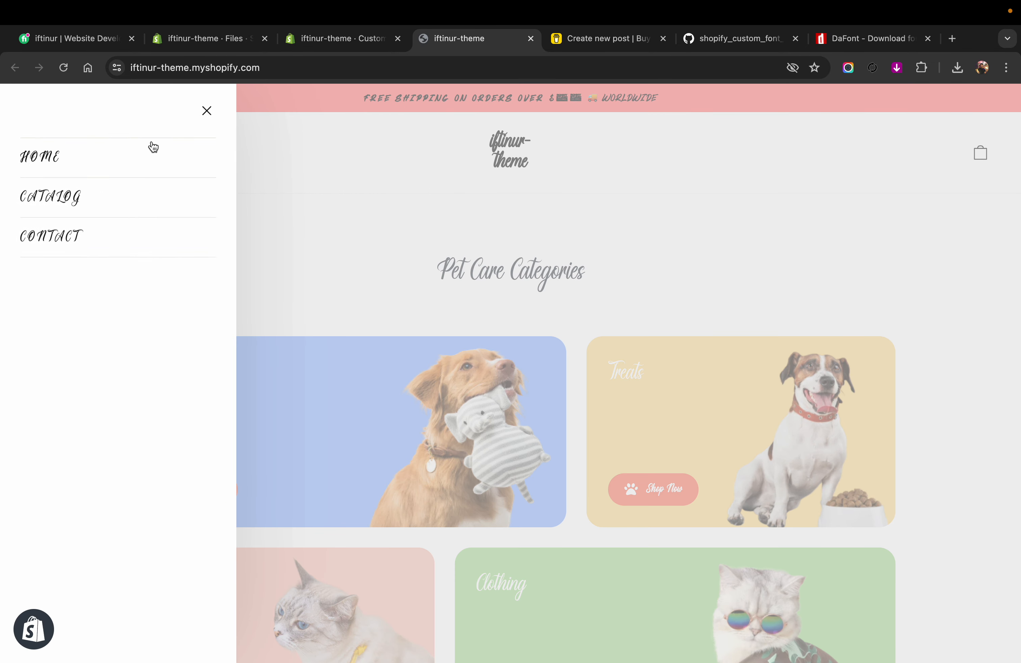
{"action": "left_click", "coordinate": [210, 118]}
{"action": "scroll", "coordinate": [298, 233], "scroll_direction": "down", "scroll_amount": 3}
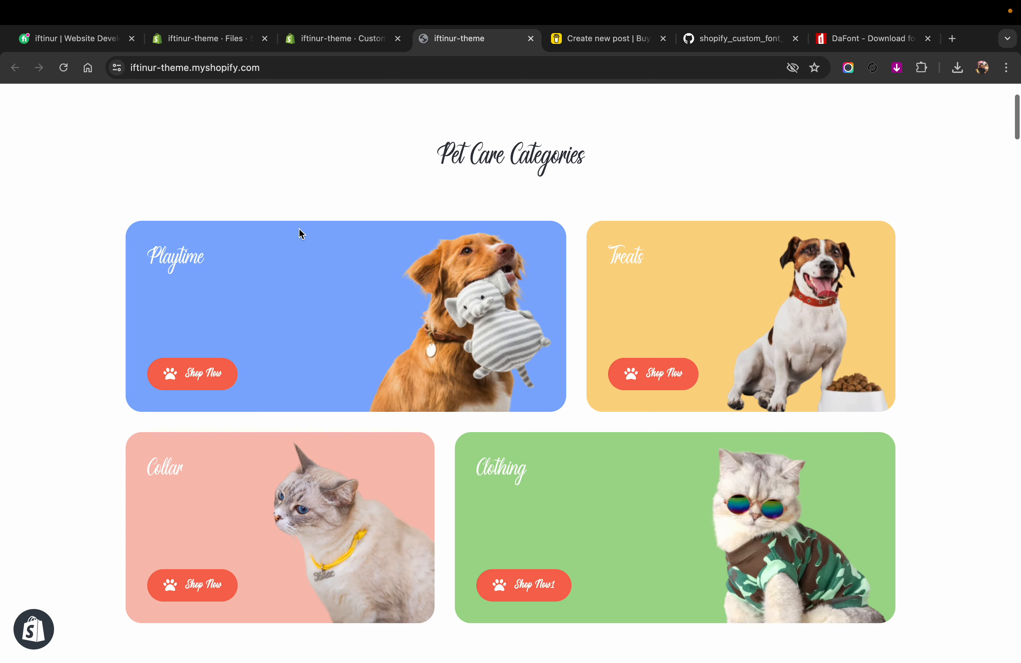
Step: Inspect the Pet Care Categories heading in the developer tools to check its HTML tag and styles
{"action": "scroll", "coordinate": [409, 220], "scroll_direction": "up", "scroll_amount": 3}
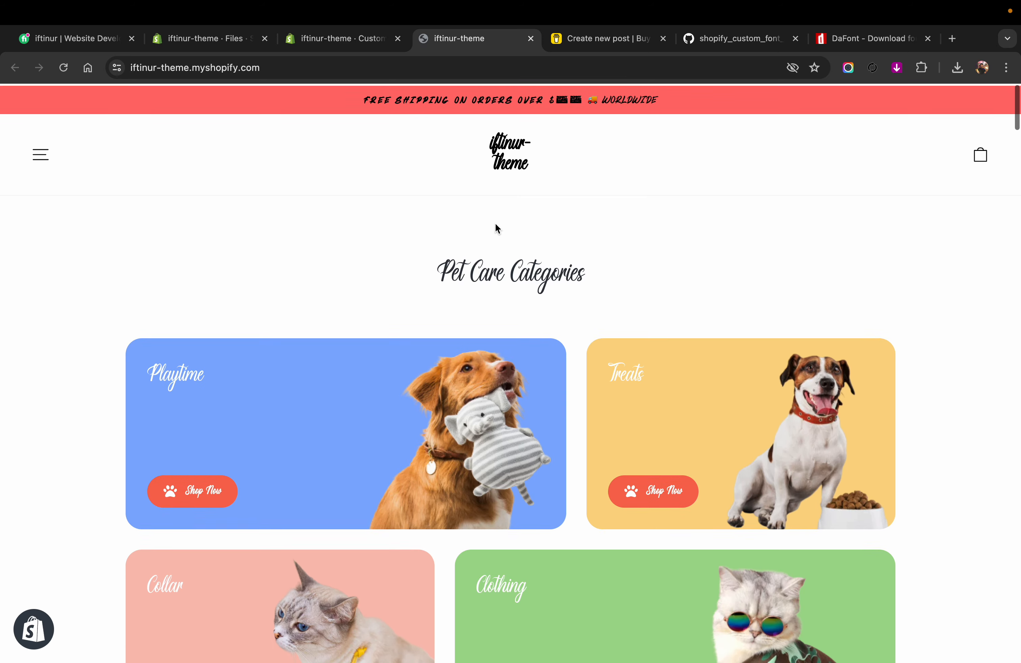
{"action": "right_click", "coordinate": [510, 272]}
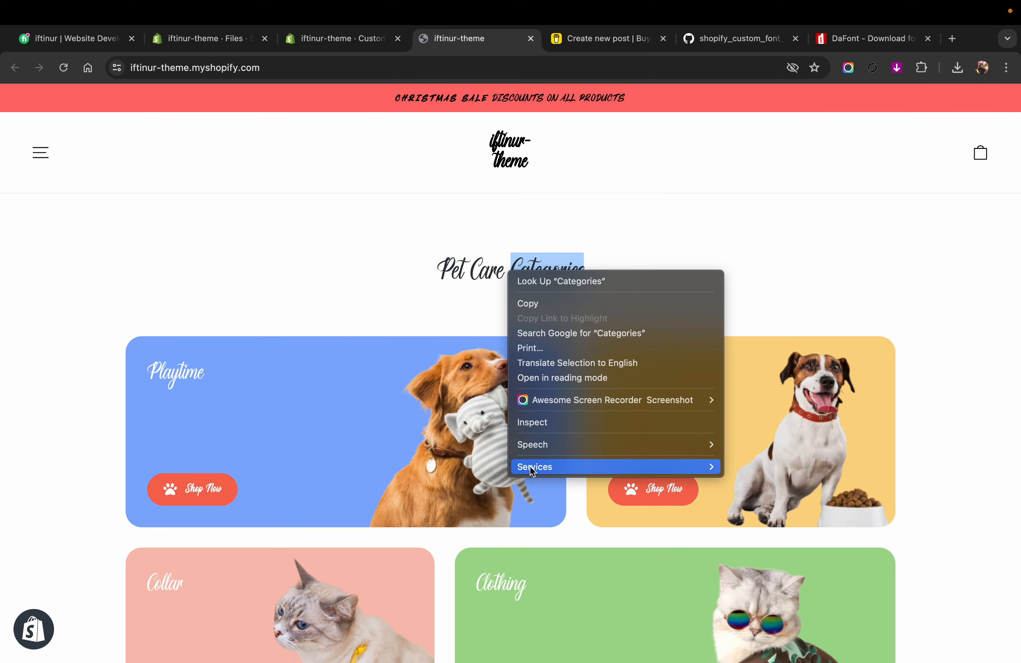
{"action": "left_click", "coordinate": [534, 423]}
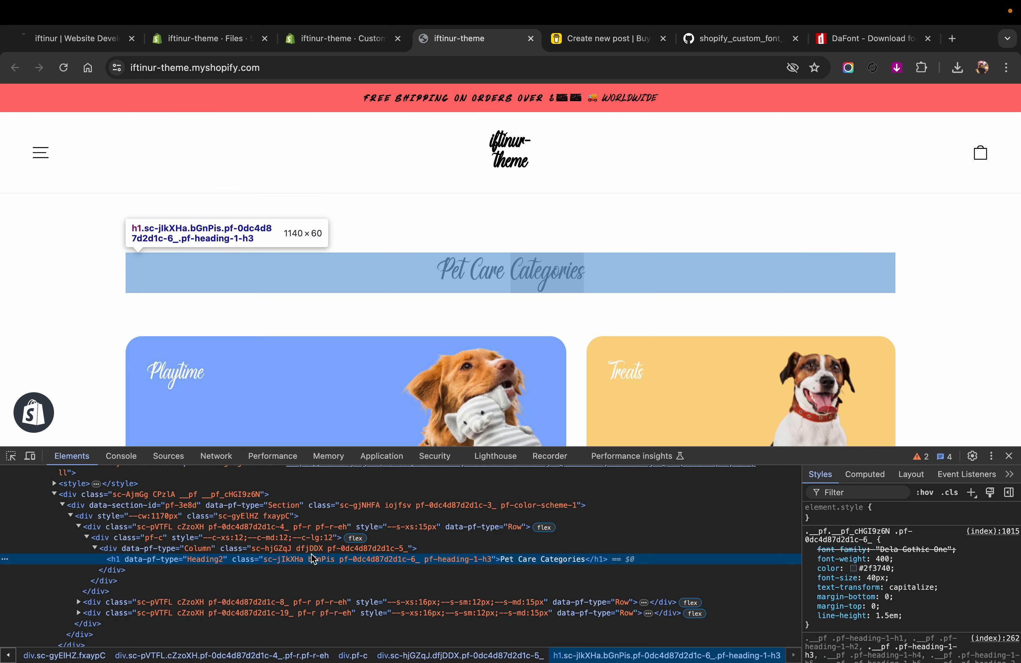
Step: Copy the sc-jIkXHa class name from the Pet Care Categories heading's markup and return to the theme editor
{"action": "double_click", "coordinate": [288, 562]}
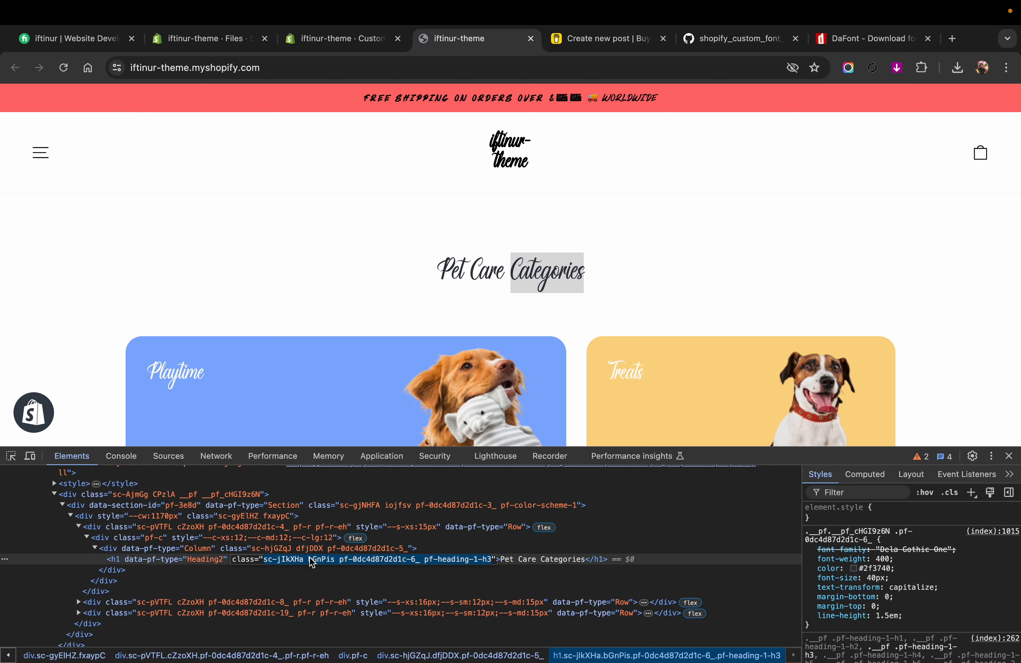
{"action": "double_click", "coordinate": [301, 563]}
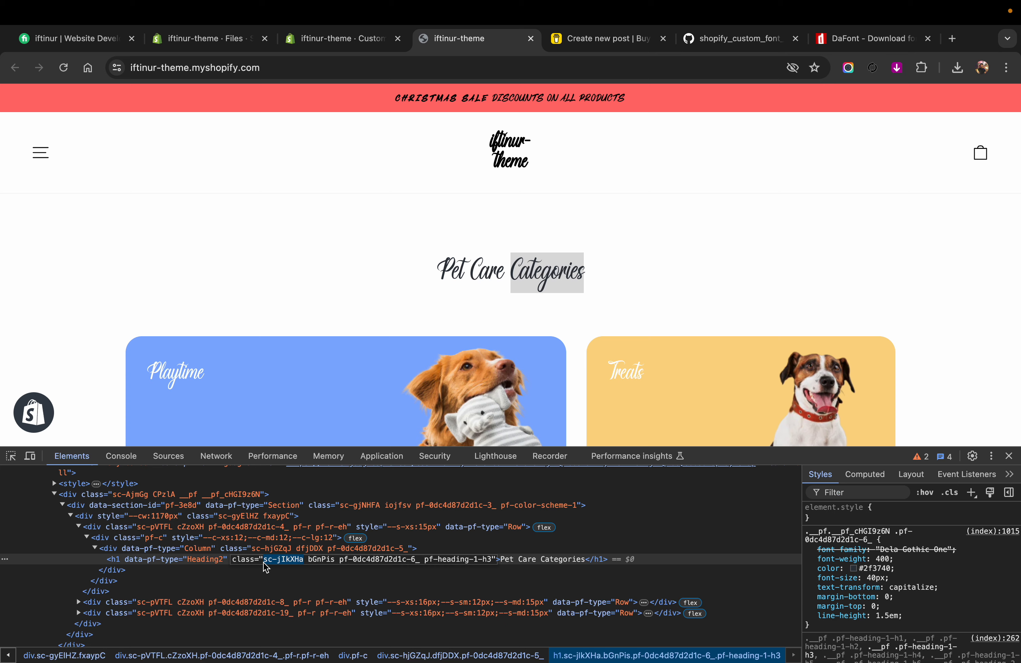
{"action": "left_click", "coordinate": [359, 42]}
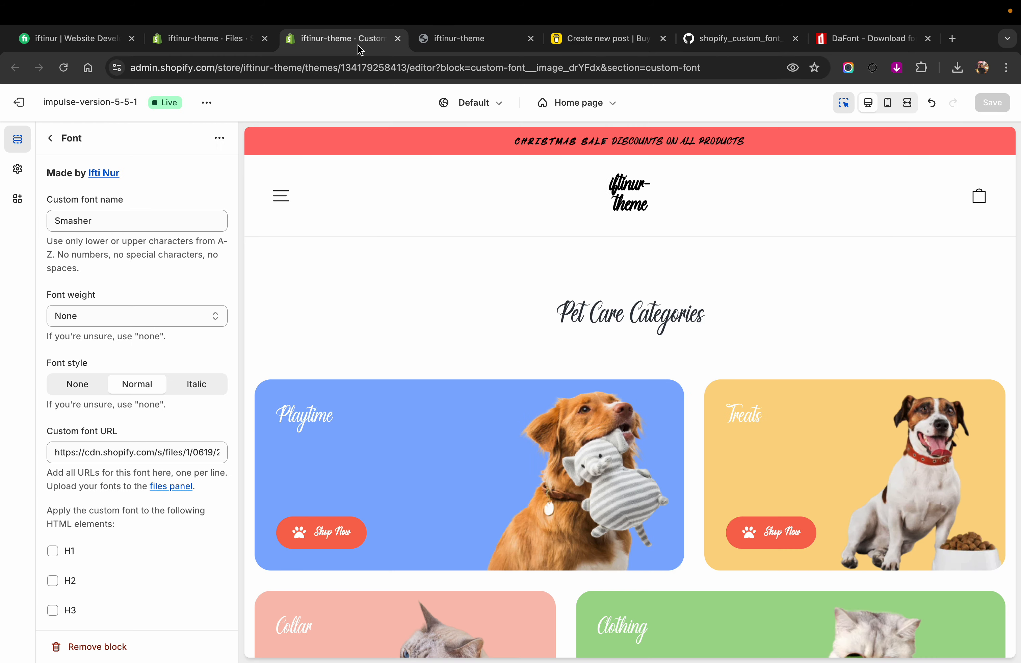
Step: Add the class selector .sc-jIkXHa after a in the Smasher font block's CSS selectors
{"action": "scroll", "coordinate": [109, 563], "scroll_direction": "down", "scroll_amount": 10}
{"action": "scroll", "coordinate": [109, 563], "scroll_direction": "up", "scroll_amount": 10}
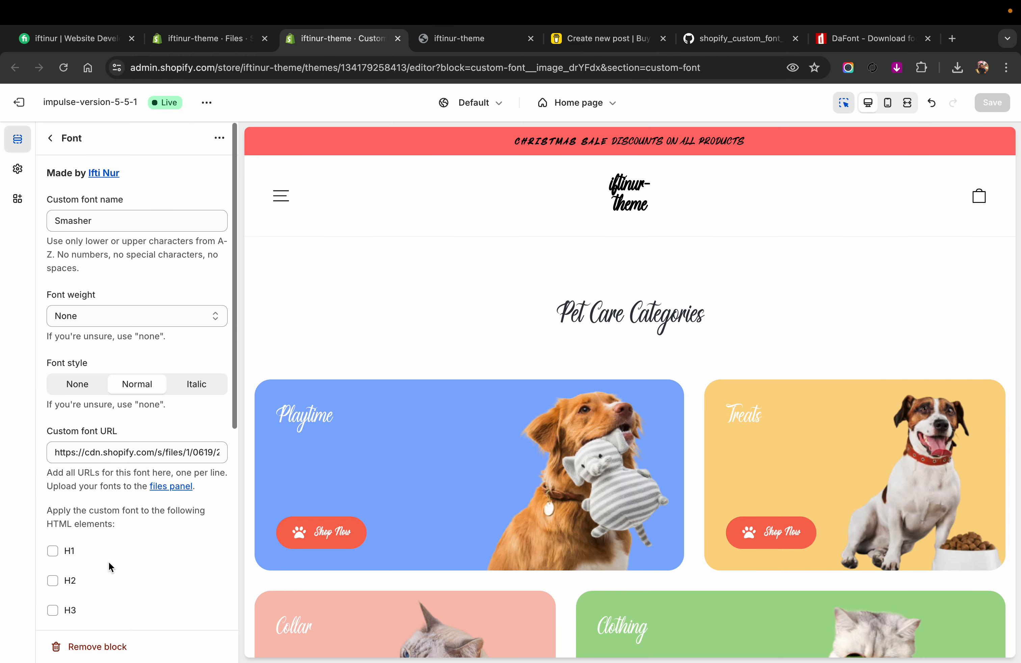
{"action": "scroll", "coordinate": [108, 561], "scroll_direction": "down", "scroll_amount": 8}
{"action": "left_click", "coordinate": [84, 554]}
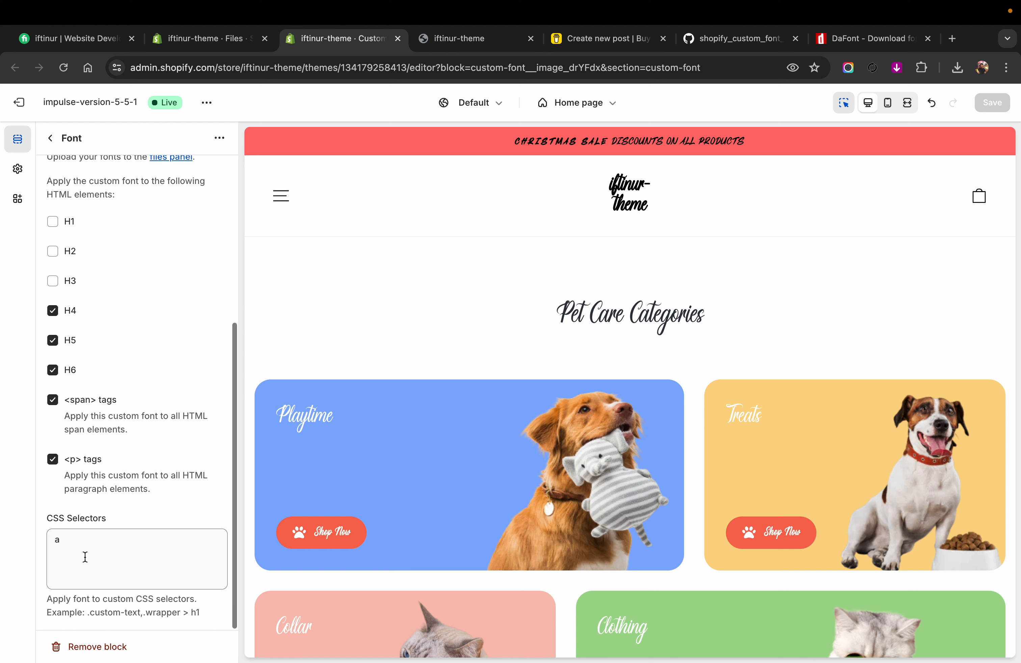
{"action": "type", "text": "a,"}
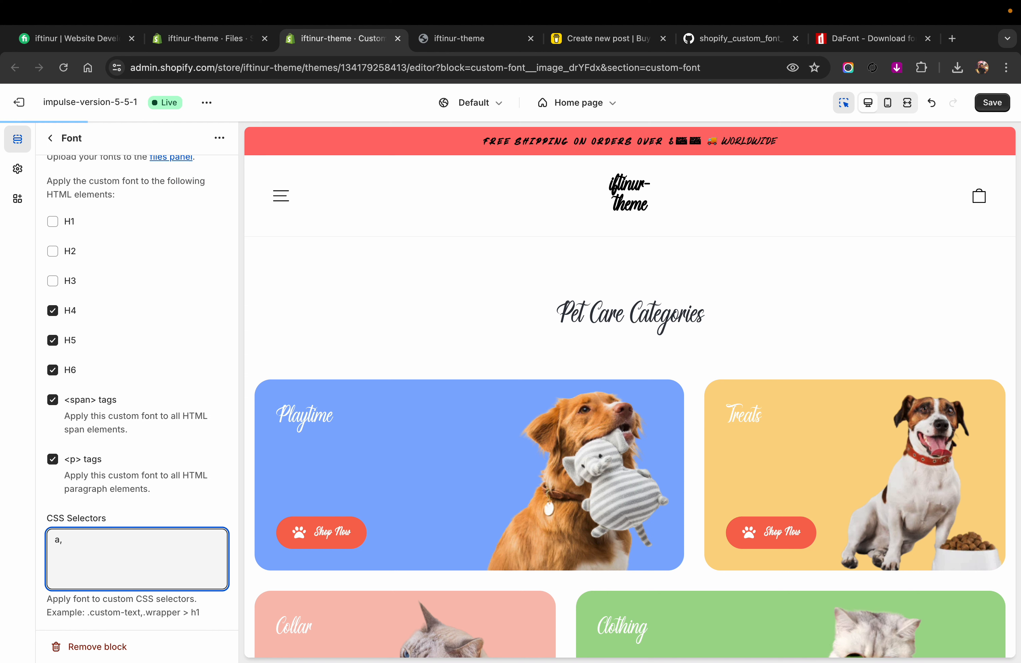
{"action": "type", "text": "sc-jlkXHa"}
{"action": "type", "text": "."}
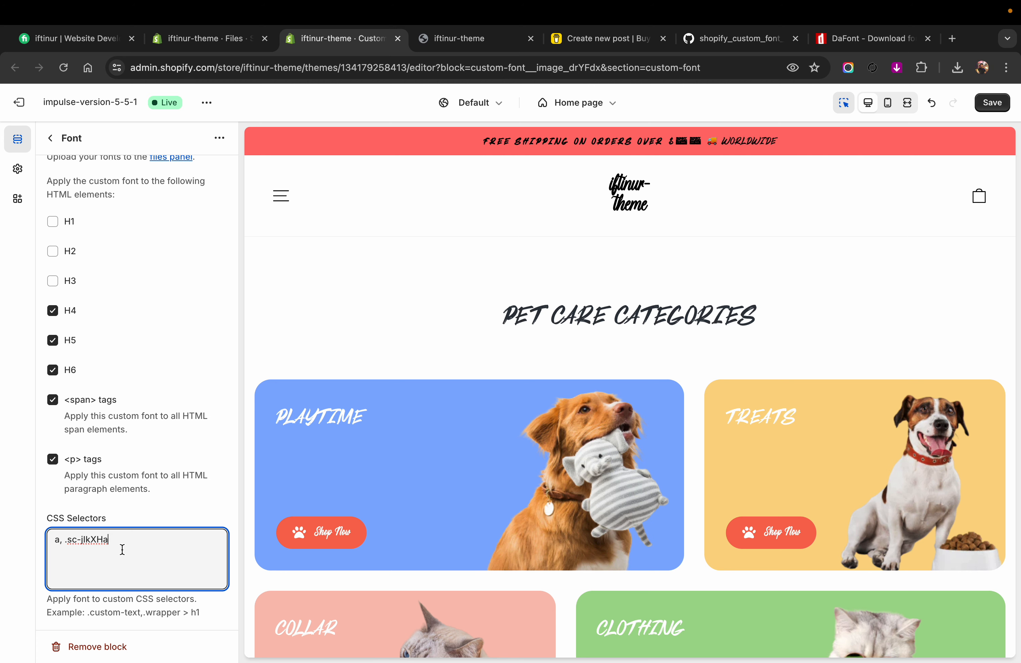
Step: Stop applying the Smasher font to H4, H5, H6, span and p elements
{"action": "left_click", "coordinate": [53, 311]}
{"action": "left_click", "coordinate": [53, 339]}
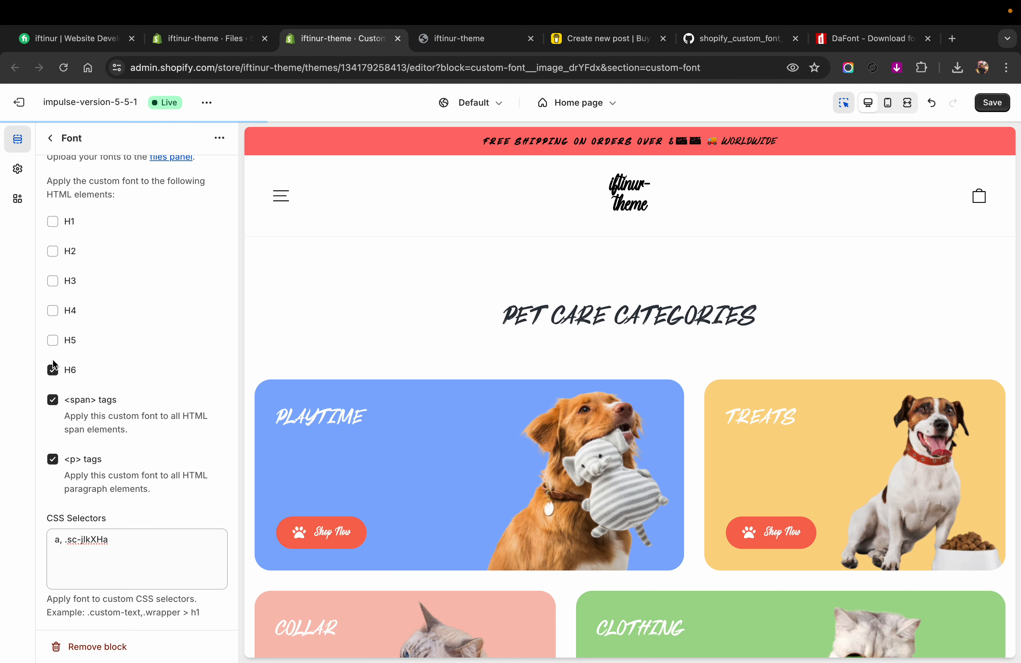
{"action": "left_click", "coordinate": [53, 371]}
{"action": "left_click", "coordinate": [52, 400]}
{"action": "left_click", "coordinate": [53, 460]}
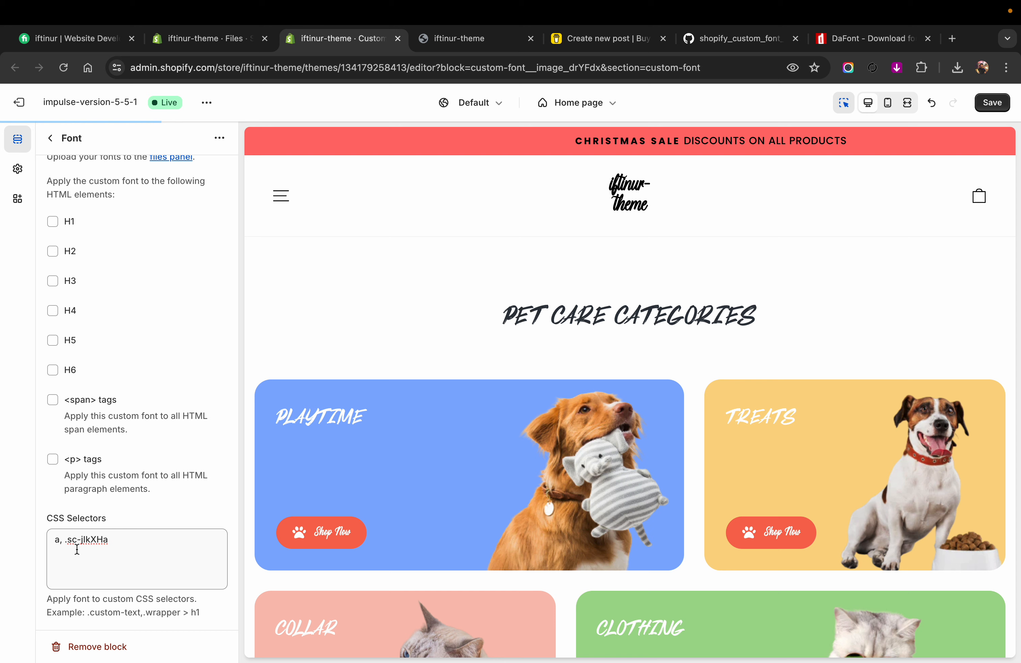
Step: Remove the a selector from the Smasher block's CSS selectors, keeping only .sc-jIkXHa, and save the theme
{"action": "left_click", "coordinate": [66, 544]}
{"action": "key", "text": "BackSpace"}
{"action": "key", "text": "BackSpace"}
{"action": "key", "text": "BackSpace"}
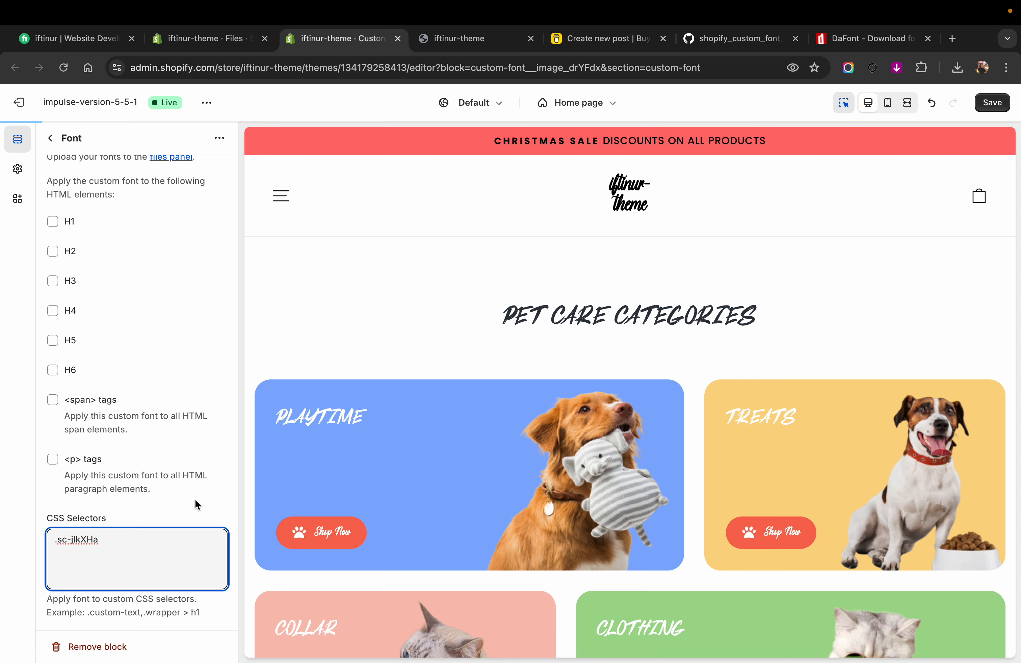
{"action": "left_click", "coordinate": [990, 103]}
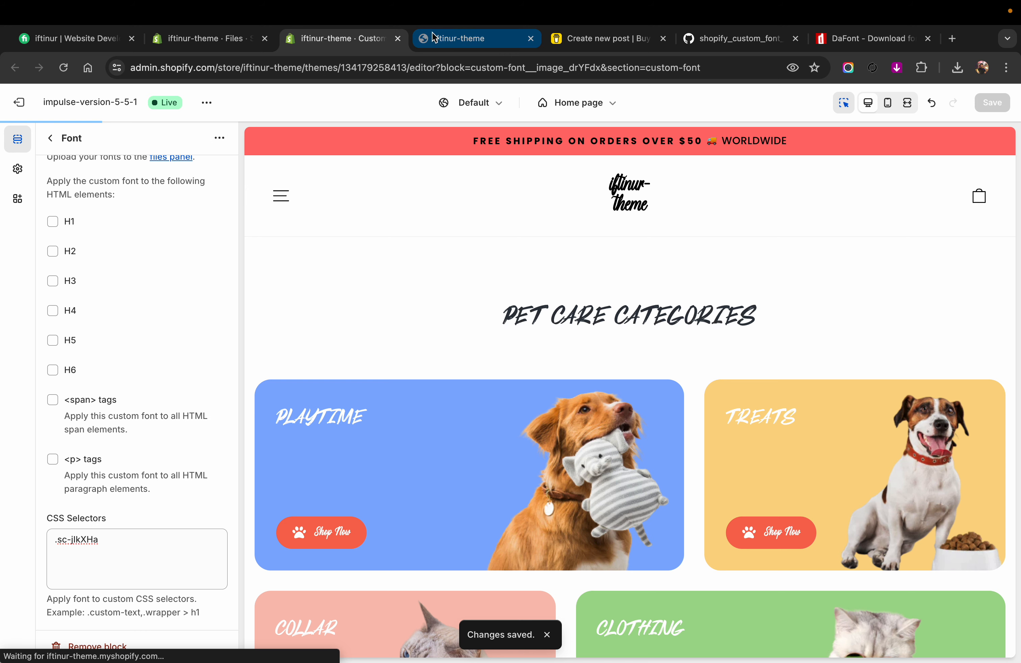
Step: Reload the live storefront and check the font of the headings targeted by the .sc-jIkXHa selector
{"action": "left_click", "coordinate": [119, 538]}
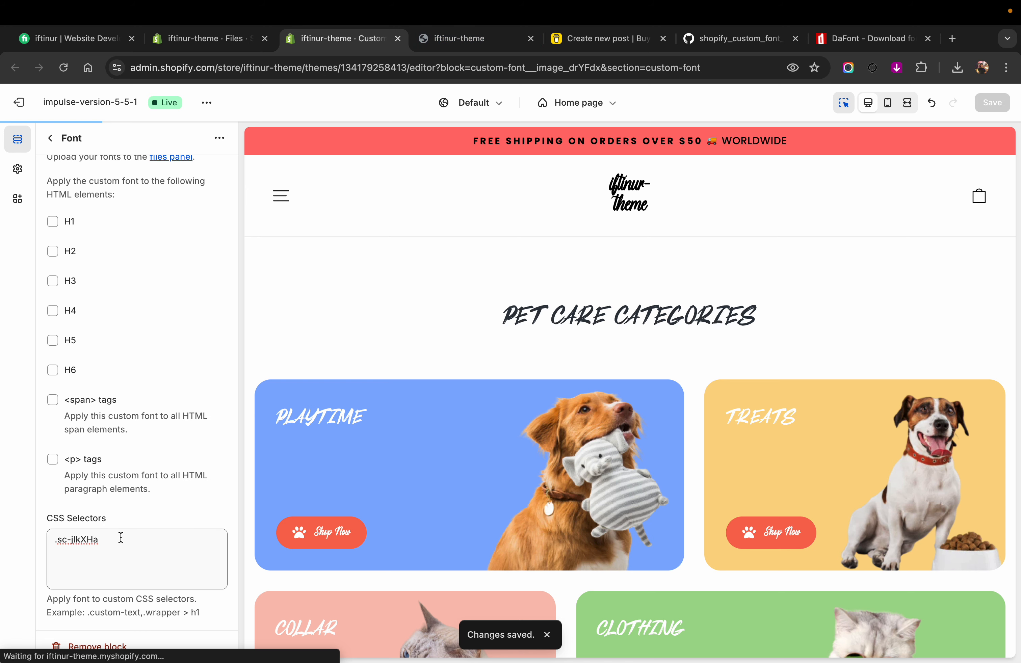
{"action": "left_click_drag", "start_coordinate": [118, 539], "coordinate": [76, 541]}
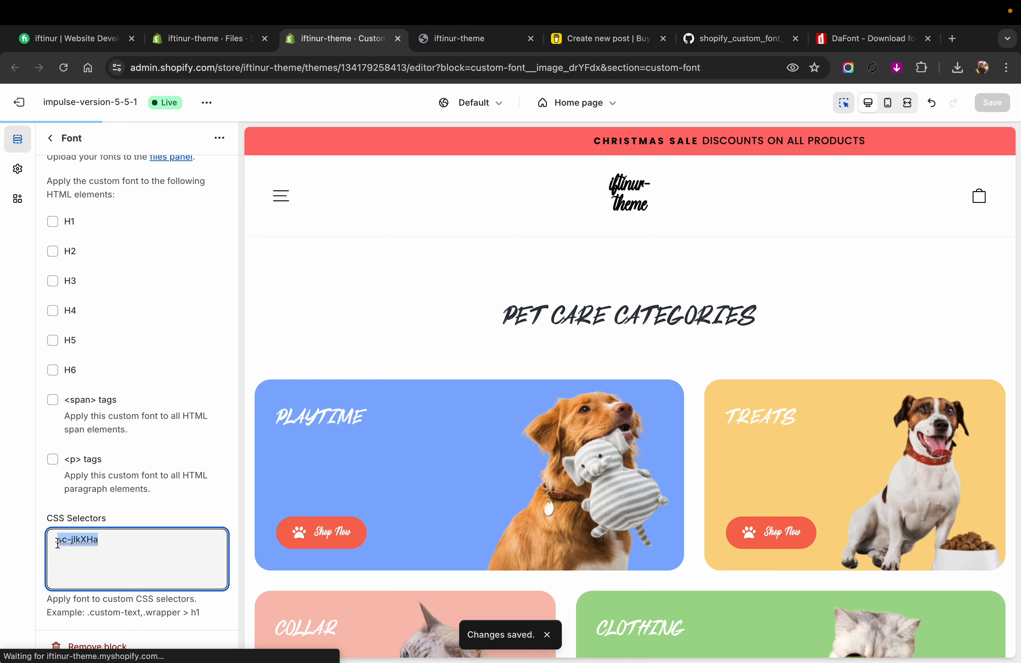
{"action": "left_click", "coordinate": [462, 39]}
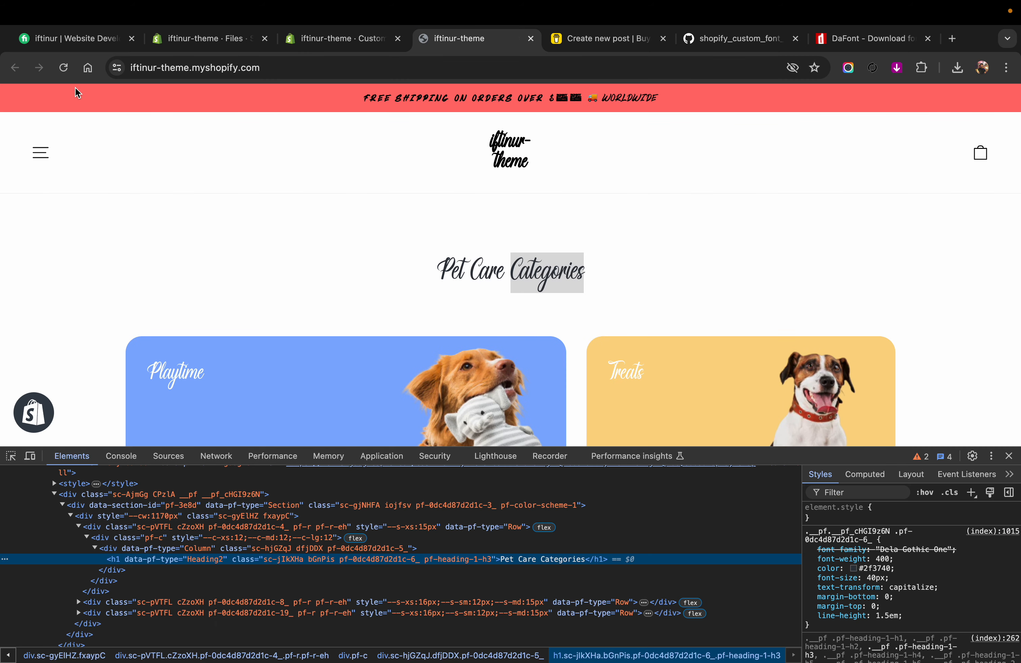
{"action": "left_click", "coordinate": [63, 68]}
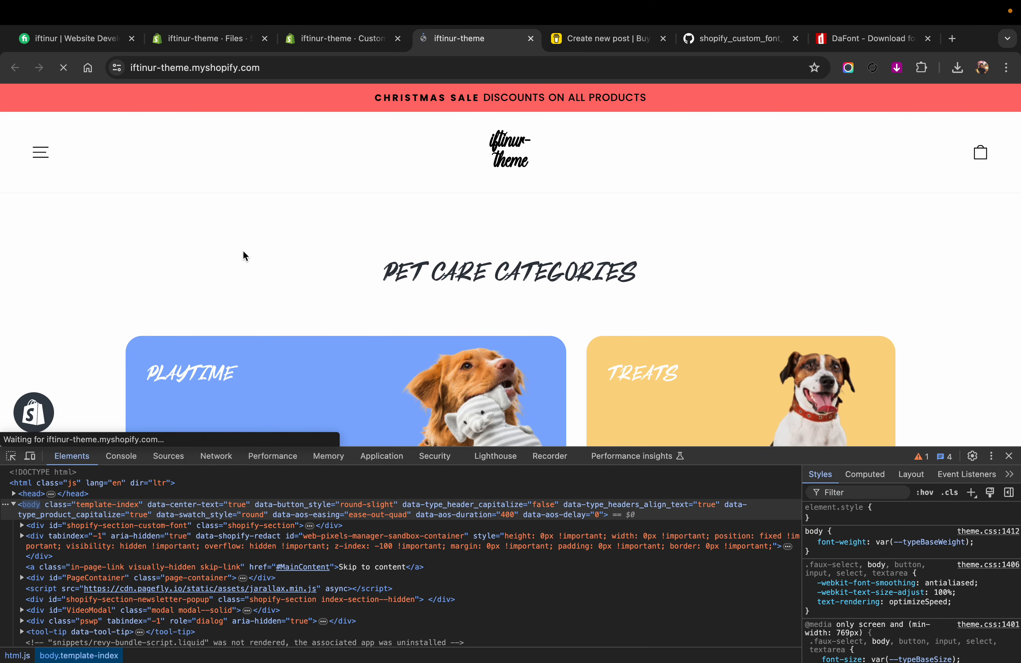
Step: Return to the theme editor and open the first Font block to review its HTML elements and CSS selectors
{"action": "left_click", "coordinate": [318, 44]}
{"action": "scroll", "coordinate": [145, 354], "scroll_direction": "up", "scroll_amount": 8}
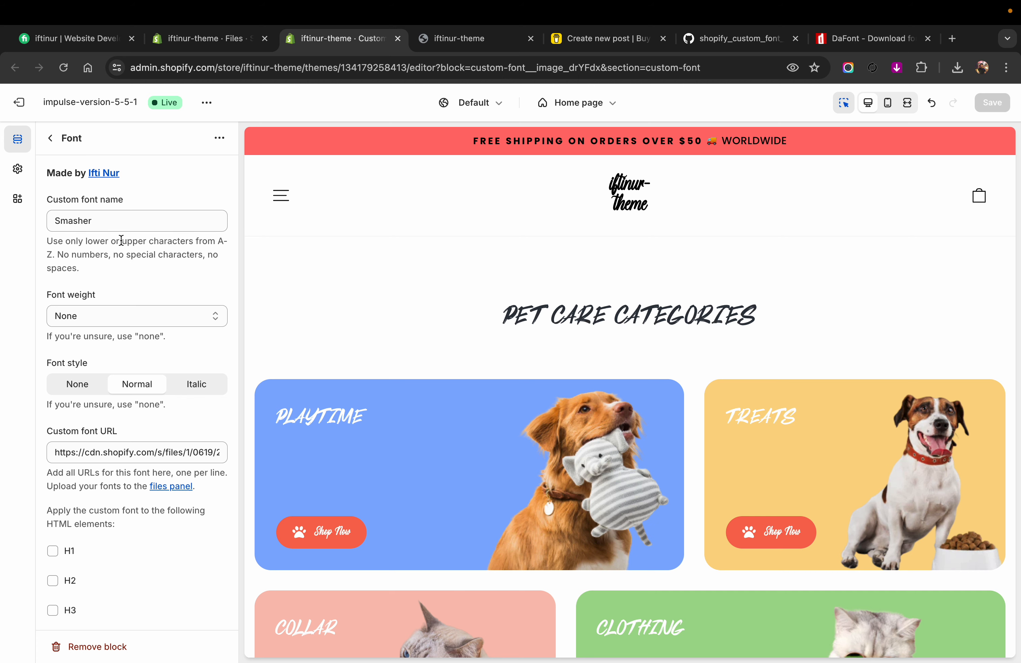
{"action": "left_click", "coordinate": [52, 143]}
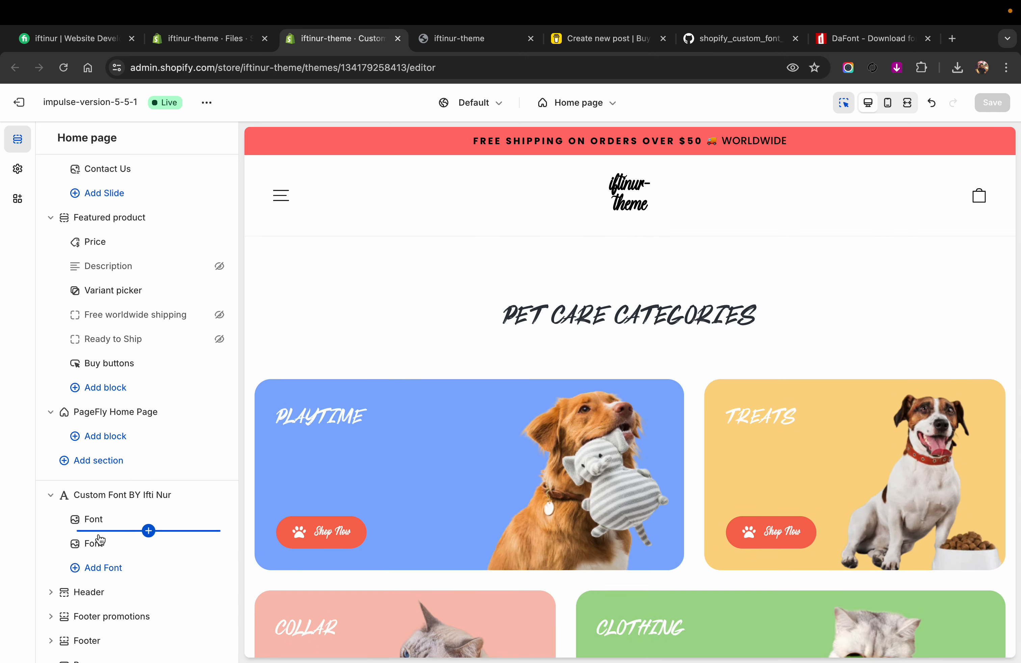
{"action": "left_click", "coordinate": [104, 521]}
{"action": "scroll", "coordinate": [105, 522], "scroll_direction": "down", "scroll_amount": 8}
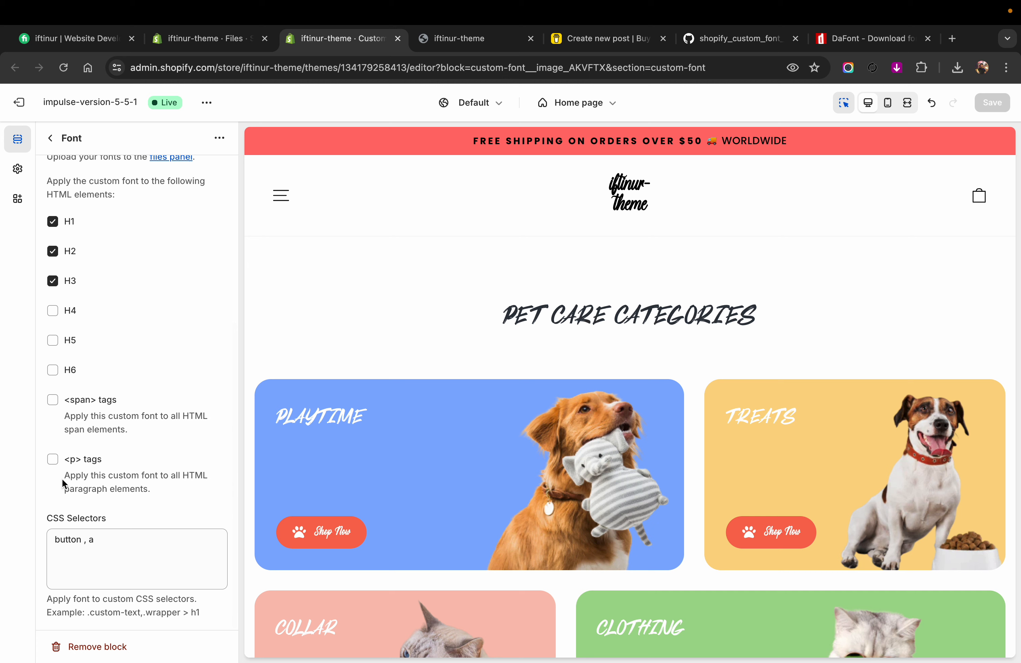